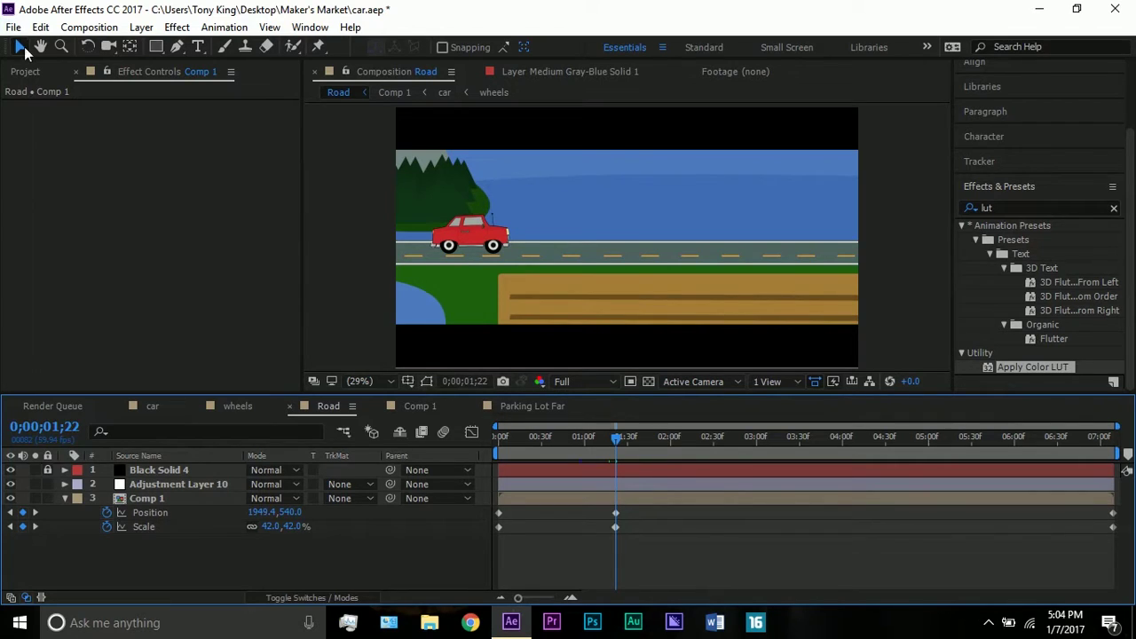
- Show the Project panel and collapse Comp 1's position and scale properties in the Road comp
left_click(24, 71)
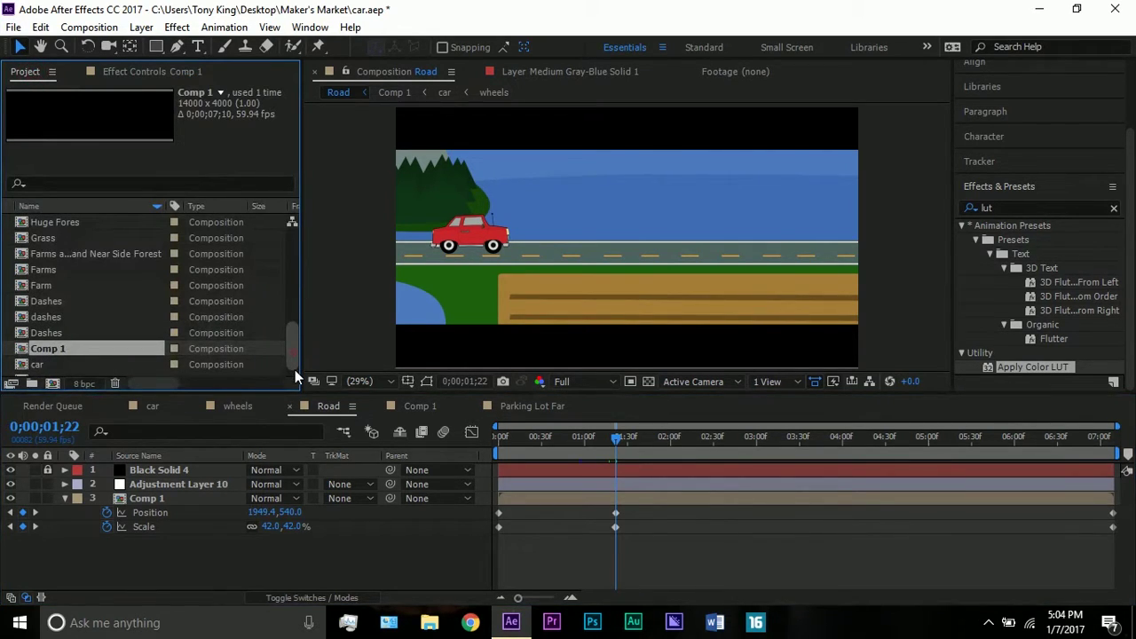
left_click_drag(295, 369, 314, 221)
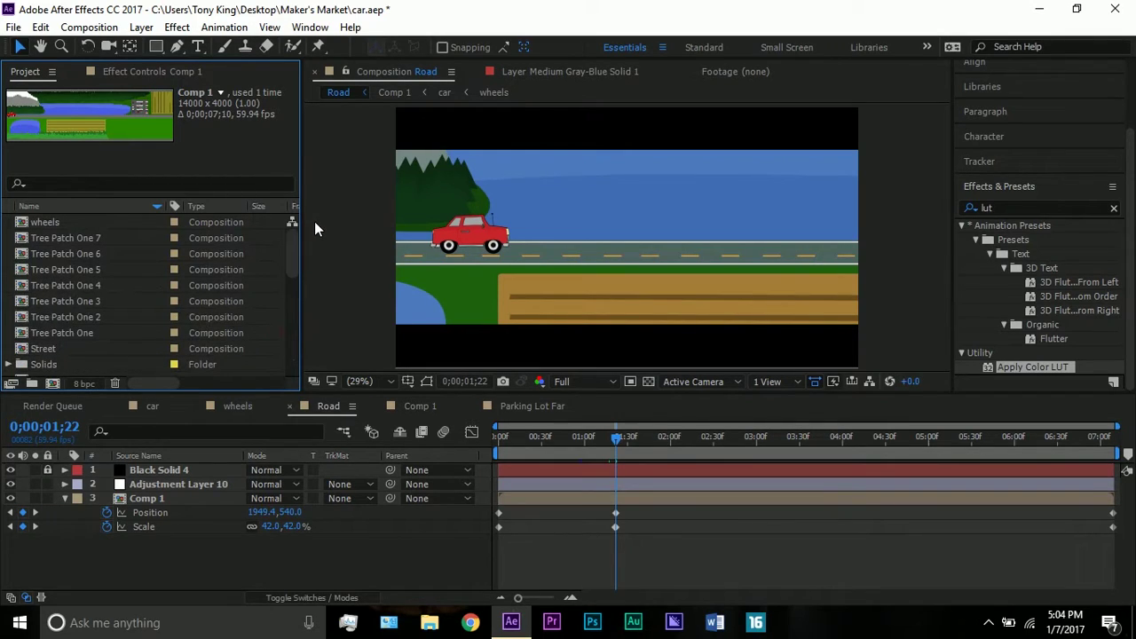
left_click(182, 470)
left_click(63, 500)
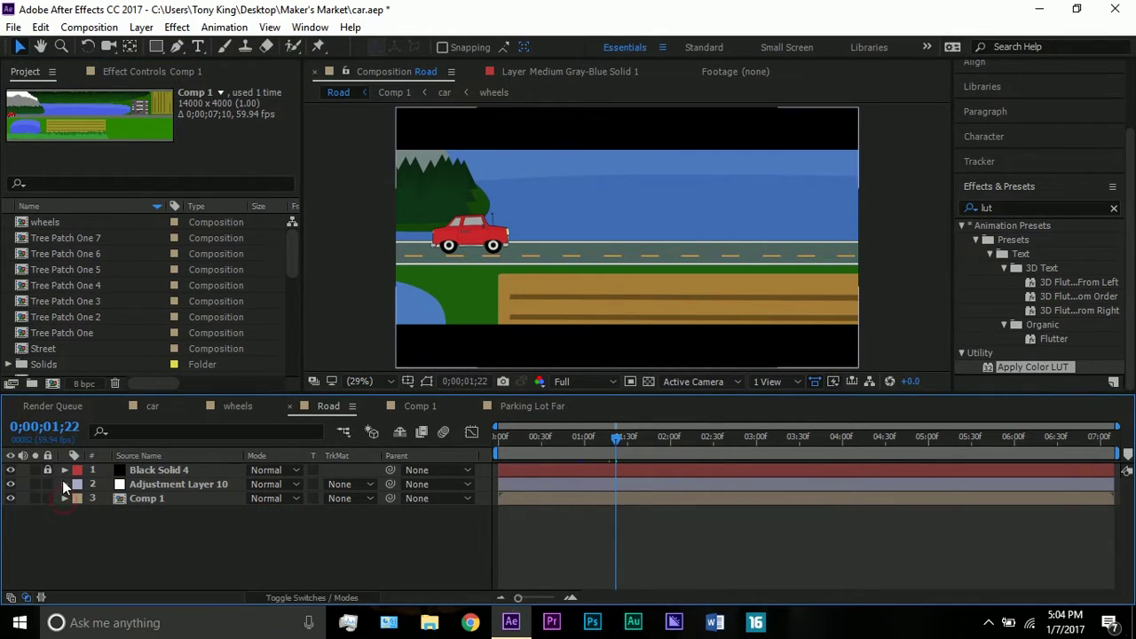
left_click(135, 497)
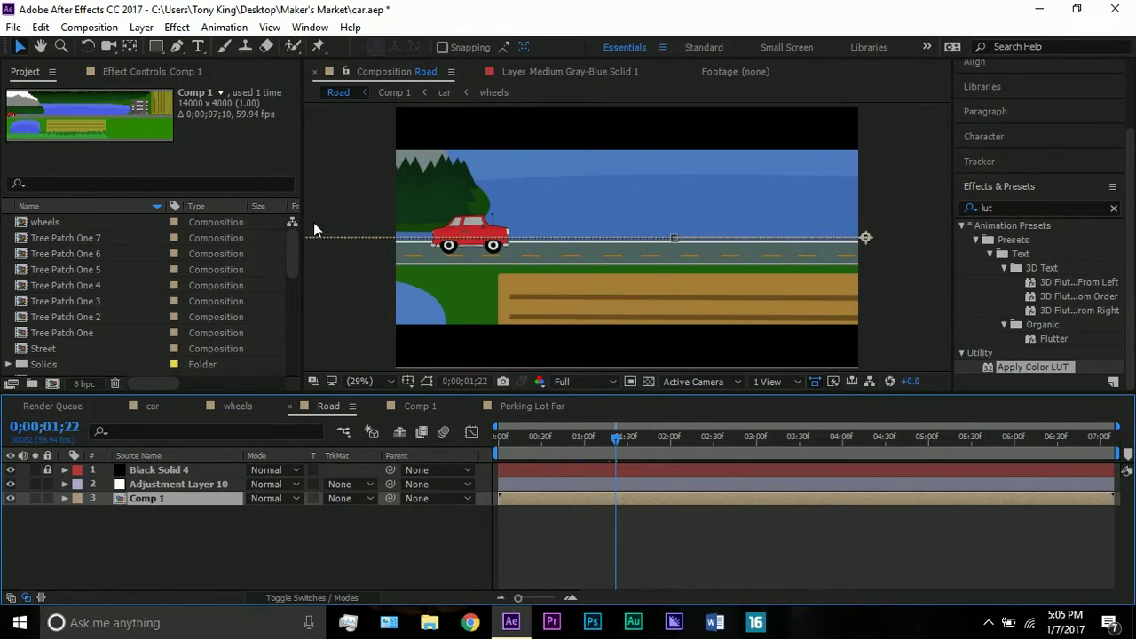
- Toggle Adjustment Layer 10 and Black Solid 4 off and back on to compare
left_click(9, 484)
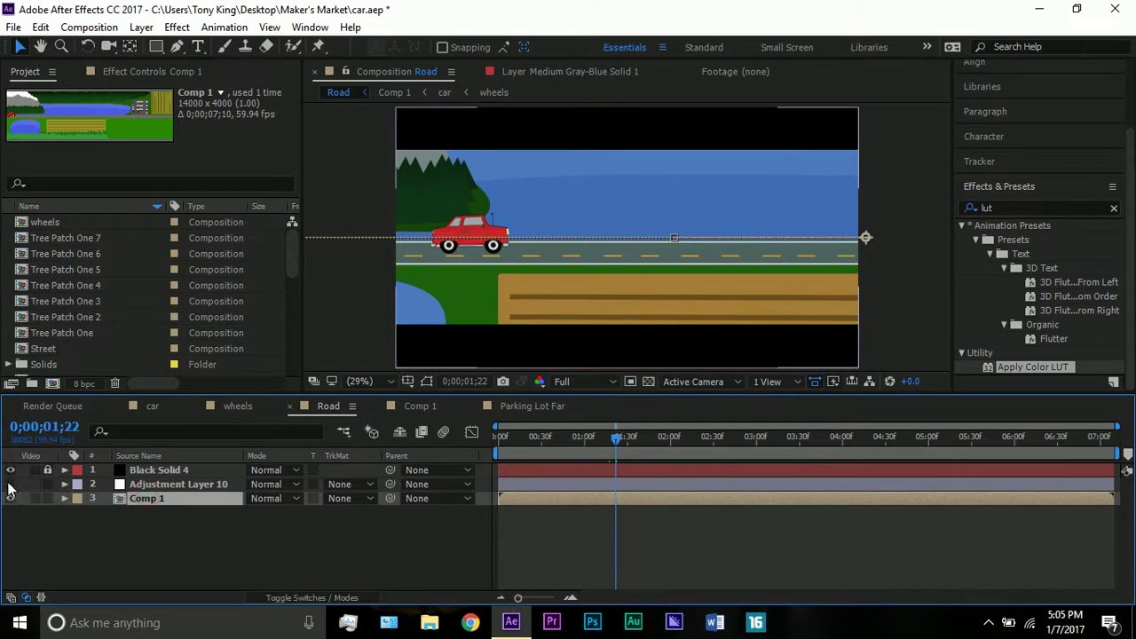
left_click(10, 484)
left_click(151, 471)
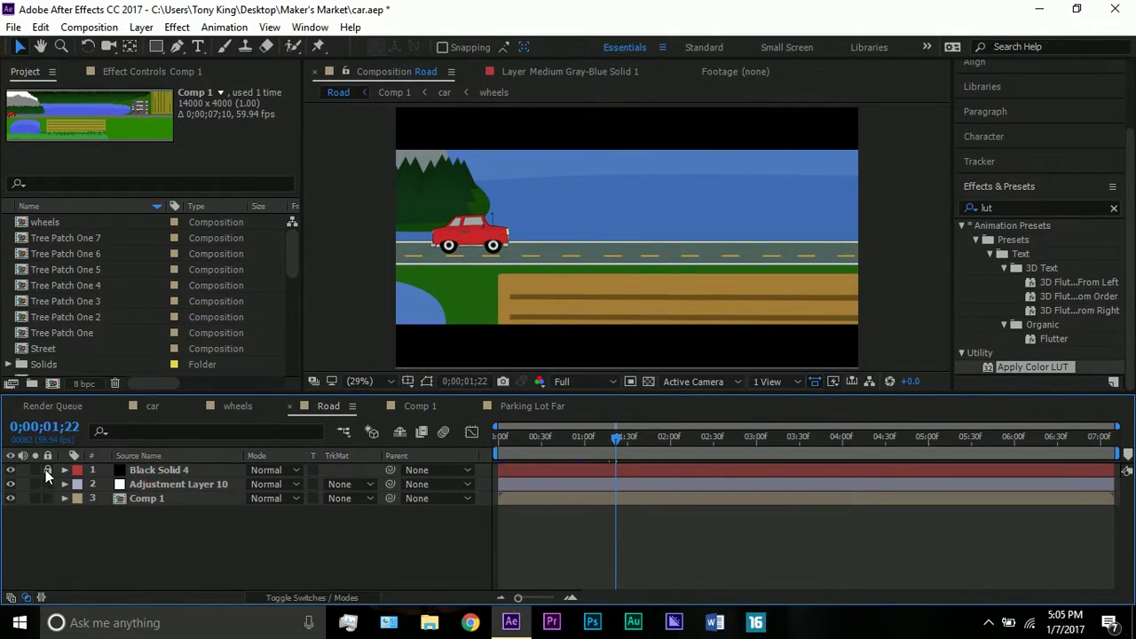
left_click(125, 470)
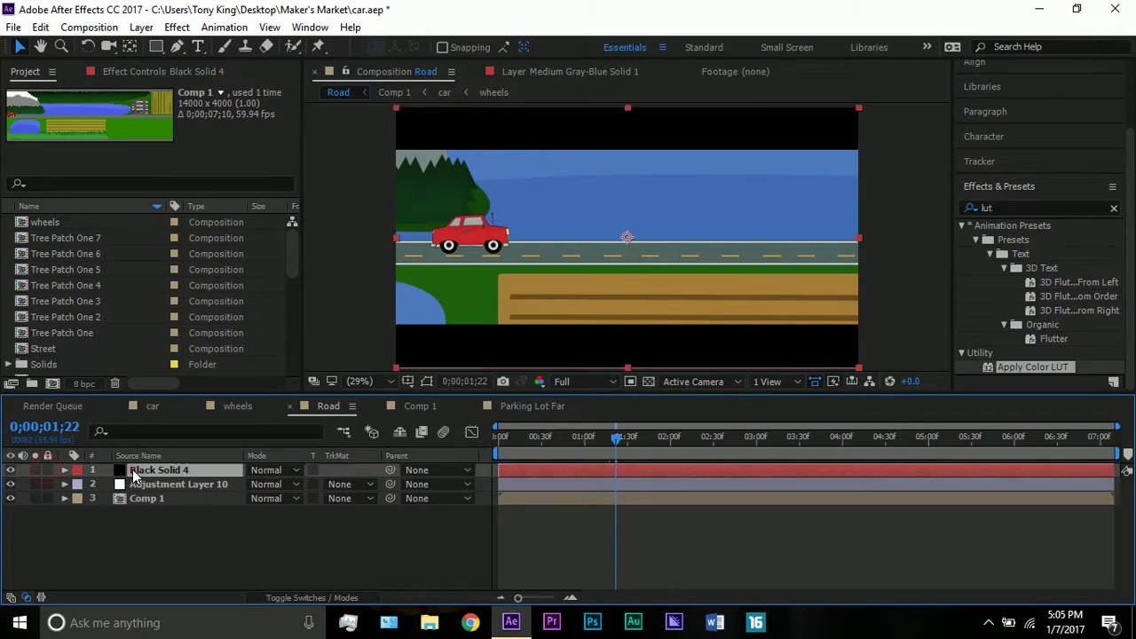
left_click(11, 471)
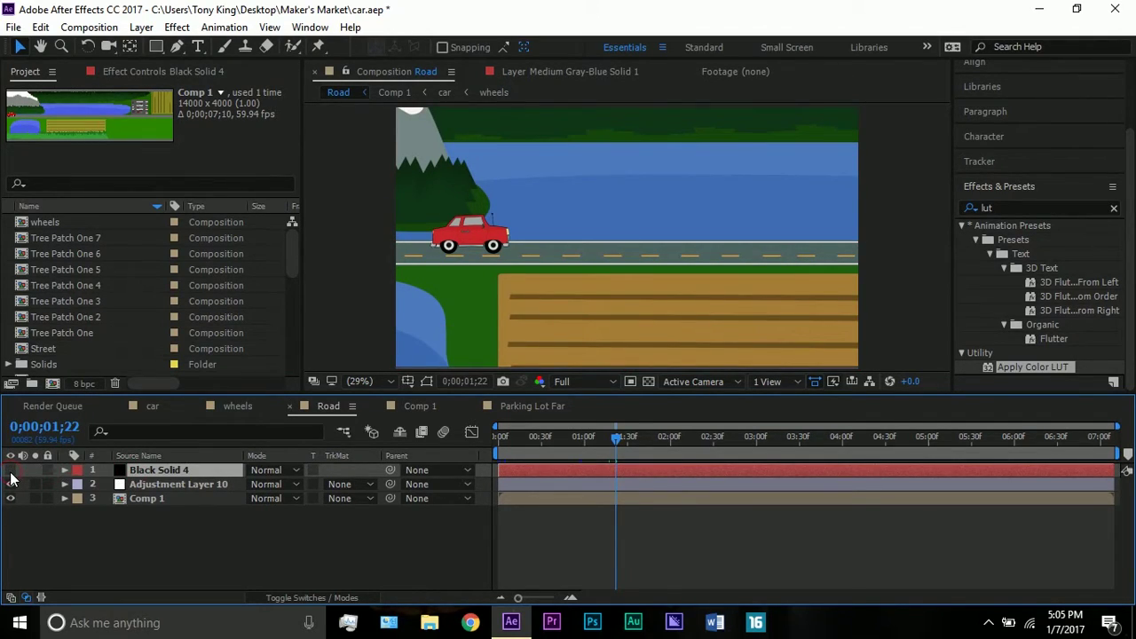
left_click(11, 470)
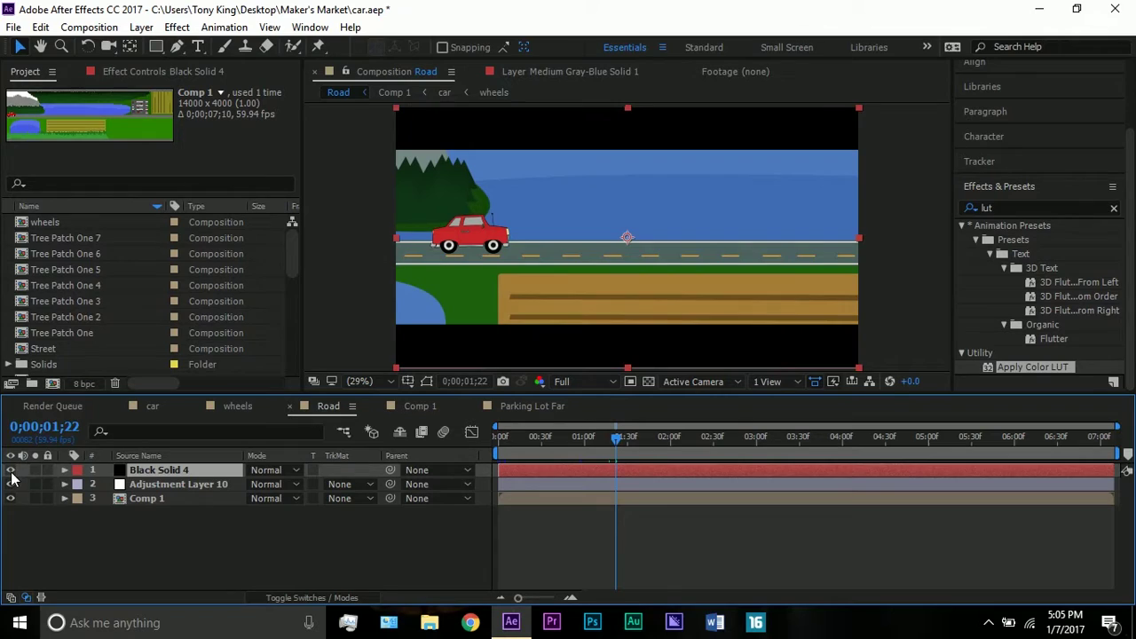
left_click(169, 484)
left_click(166, 499)
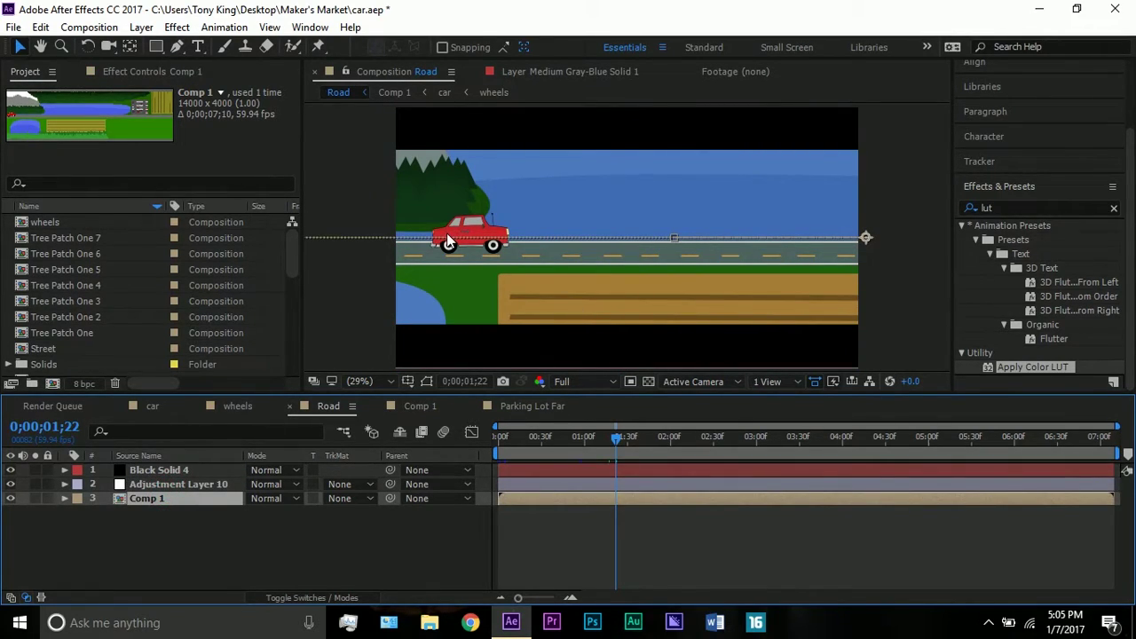
- In the car composition, zoom and pan the view to centre the red car
left_click(151, 409)
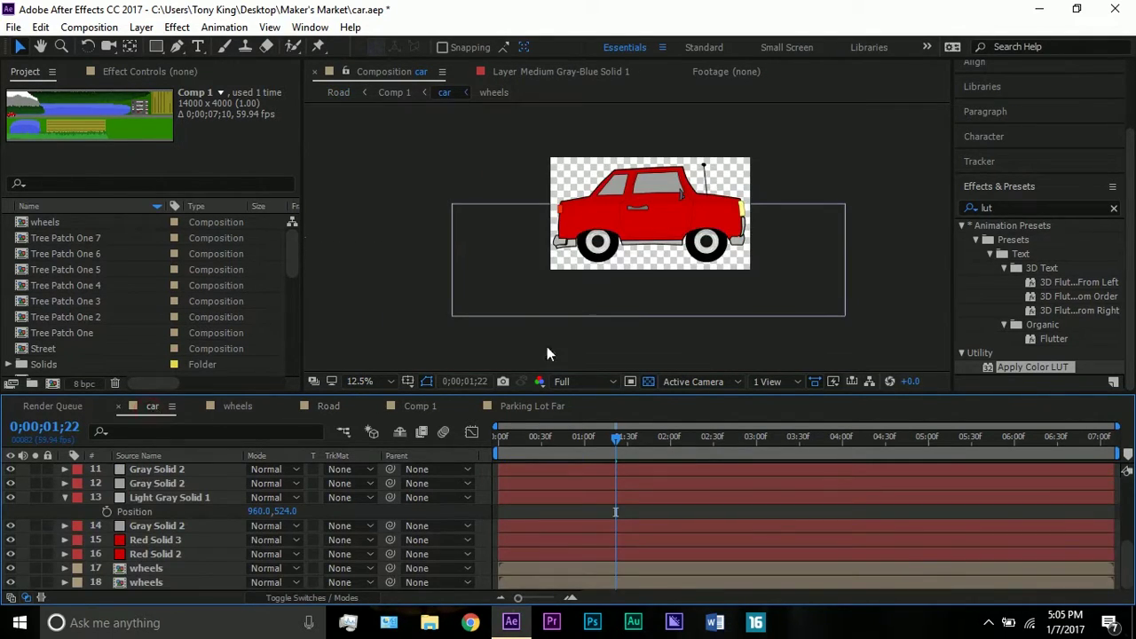
key("period")
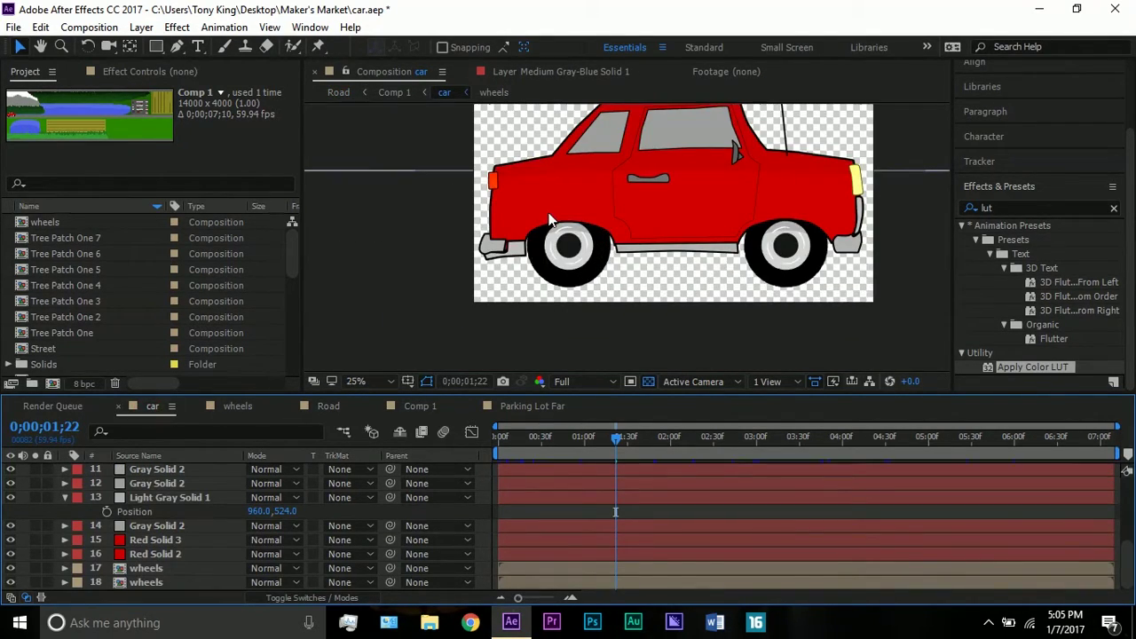
left_click(41, 49)
left_click_drag(437, 197, 406, 247)
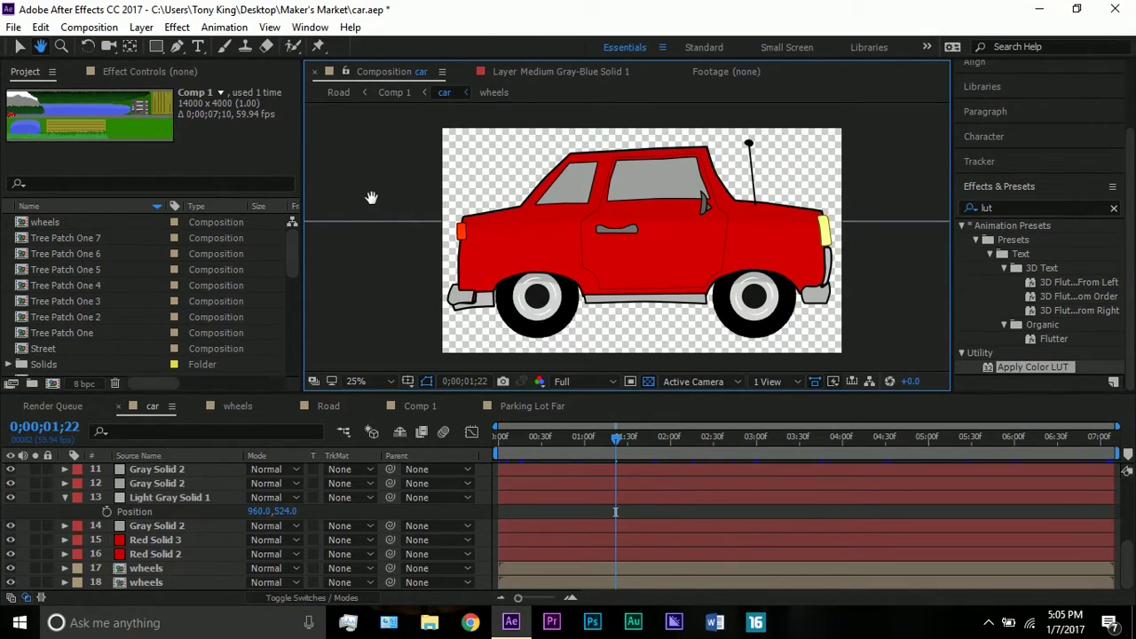
key("period")
key("comma")
left_click(20, 47)
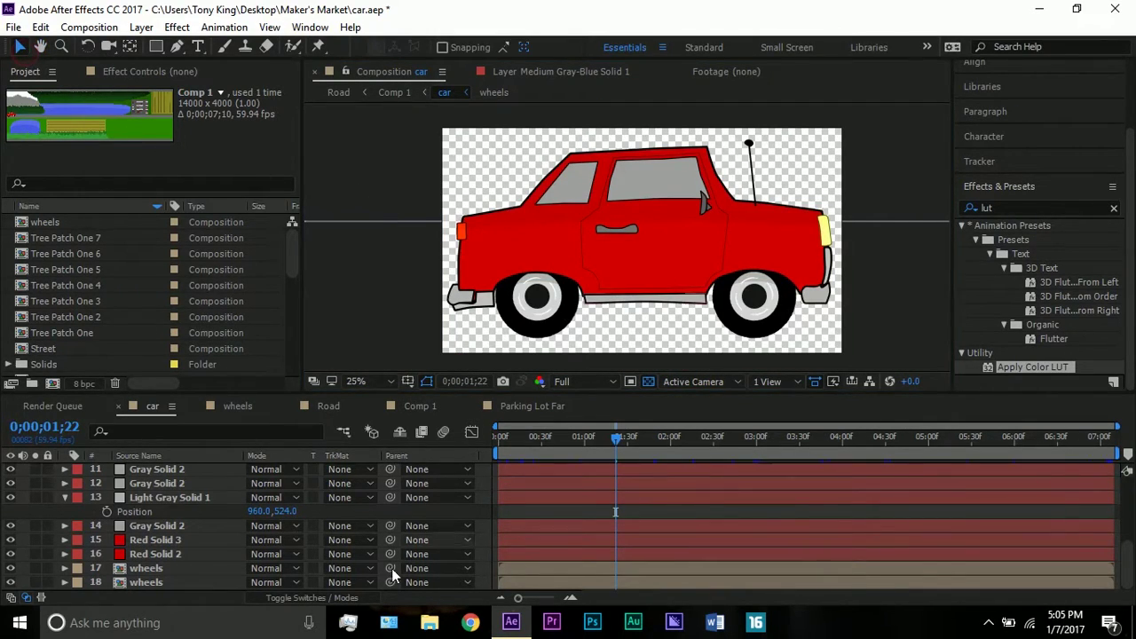
- Collapse Light Gray Solid 1 and Adjustment Layer 3 properties, then open the wheels composition
left_click(63, 497)
scroll(183, 508, "up", 5)
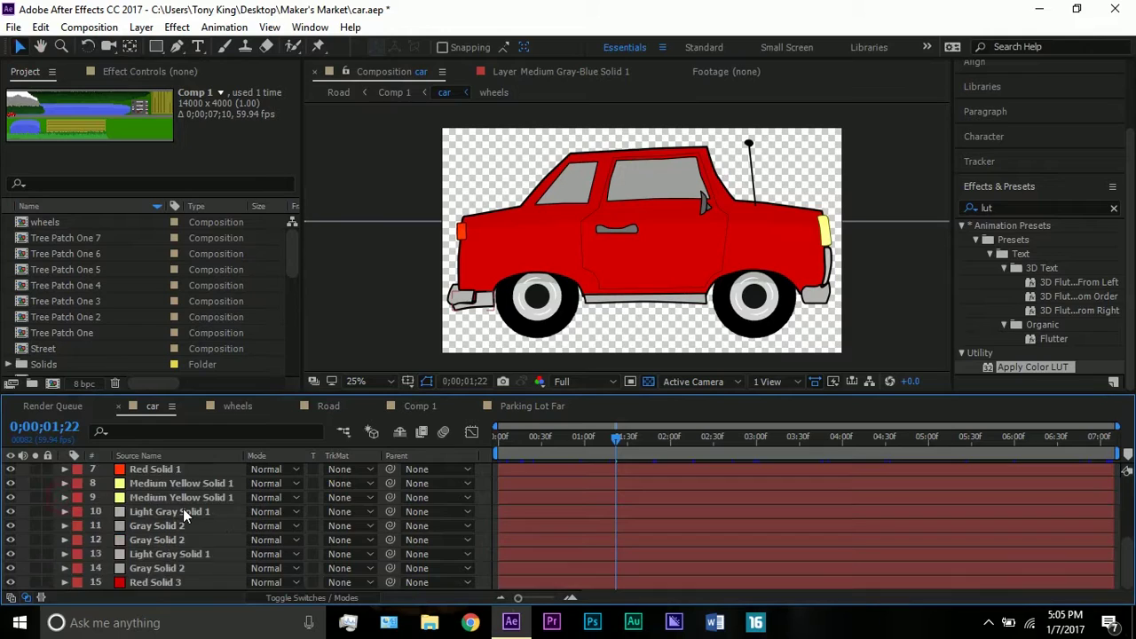
left_click(64, 469)
scroll(177, 497, "down", 5)
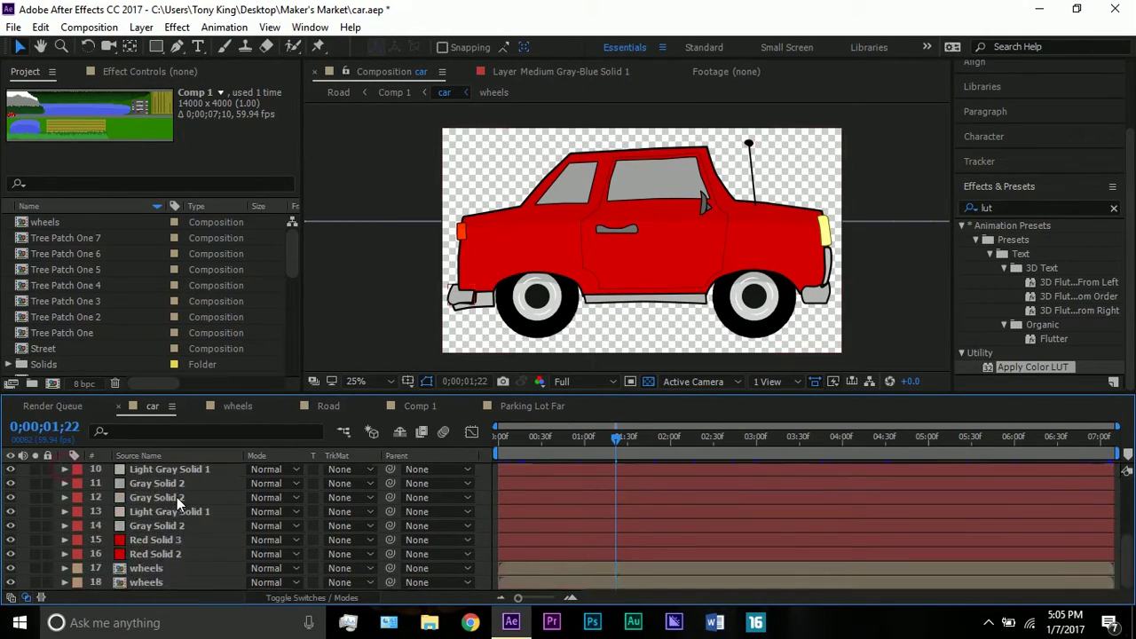
double_click(146, 583)
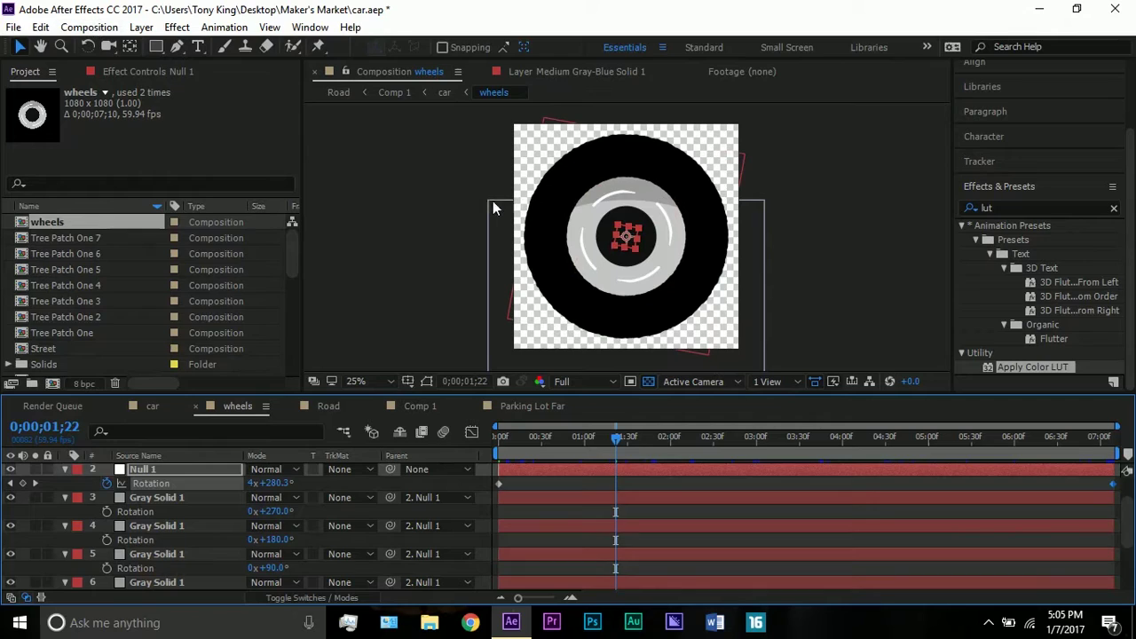
- Select Gray Solid 1, try the Ellipse tool, then reselect the black tyre with Selection
left_click(165, 497)
left_click(157, 49)
left_click_drag(159, 53, 255, 77)
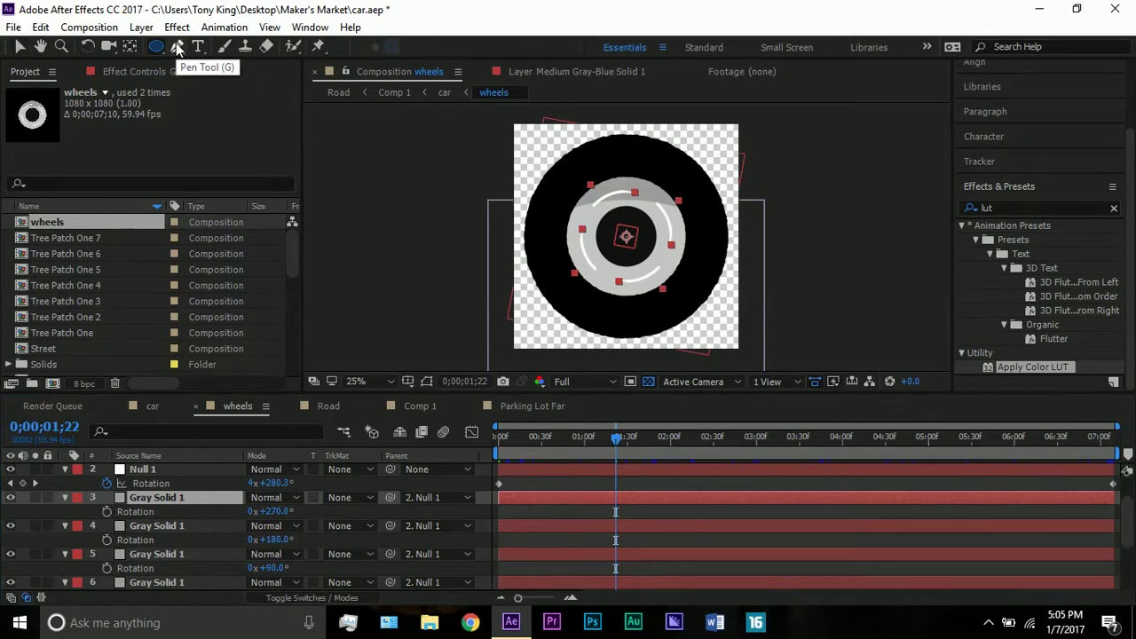
left_click(19, 46)
left_click(562, 176)
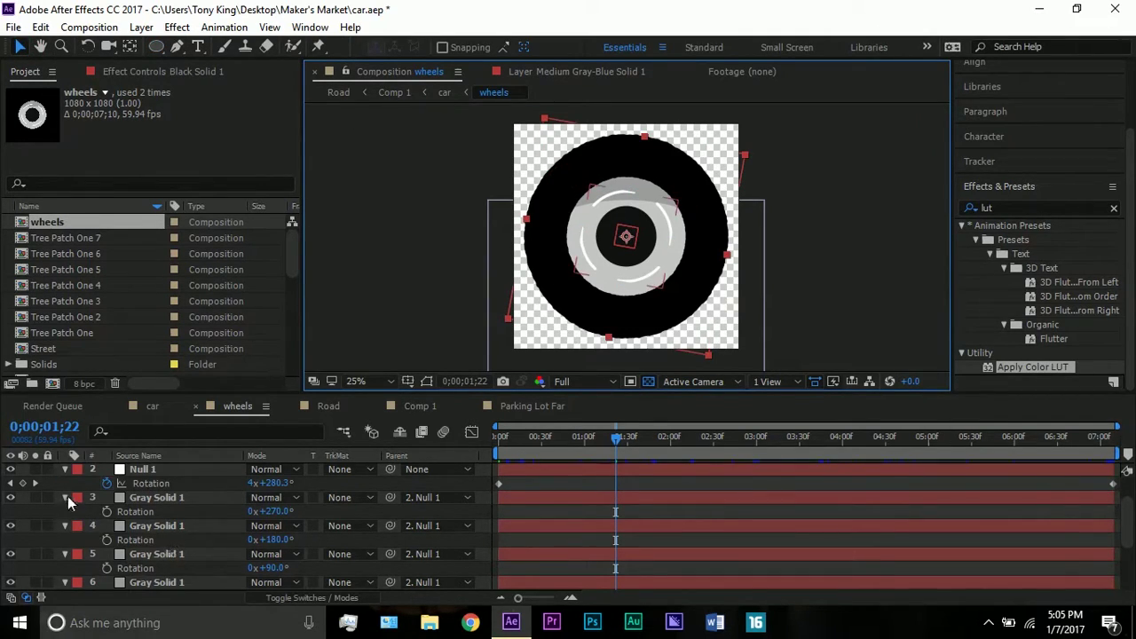
- Collapse the properties of all Null 1-parented wheel layers and Adjustment Layer 2
left_click(174, 469)
scroll(159, 515, "down", 3)
left_click(111, 571, "shift")
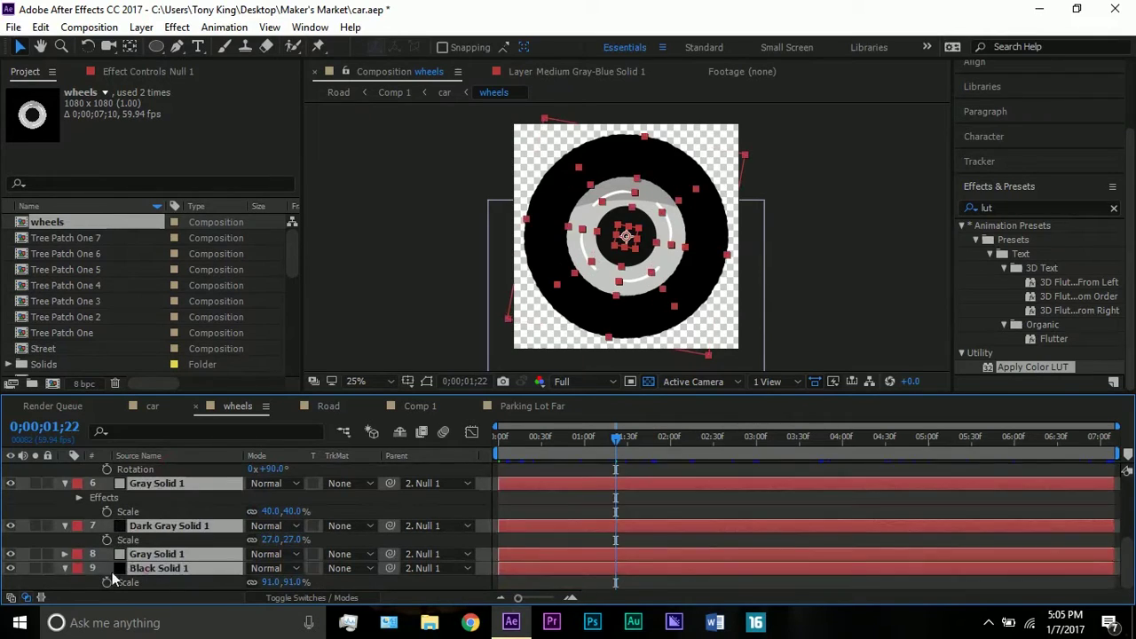
left_click(65, 568)
scroll(170, 520, "up", 1)
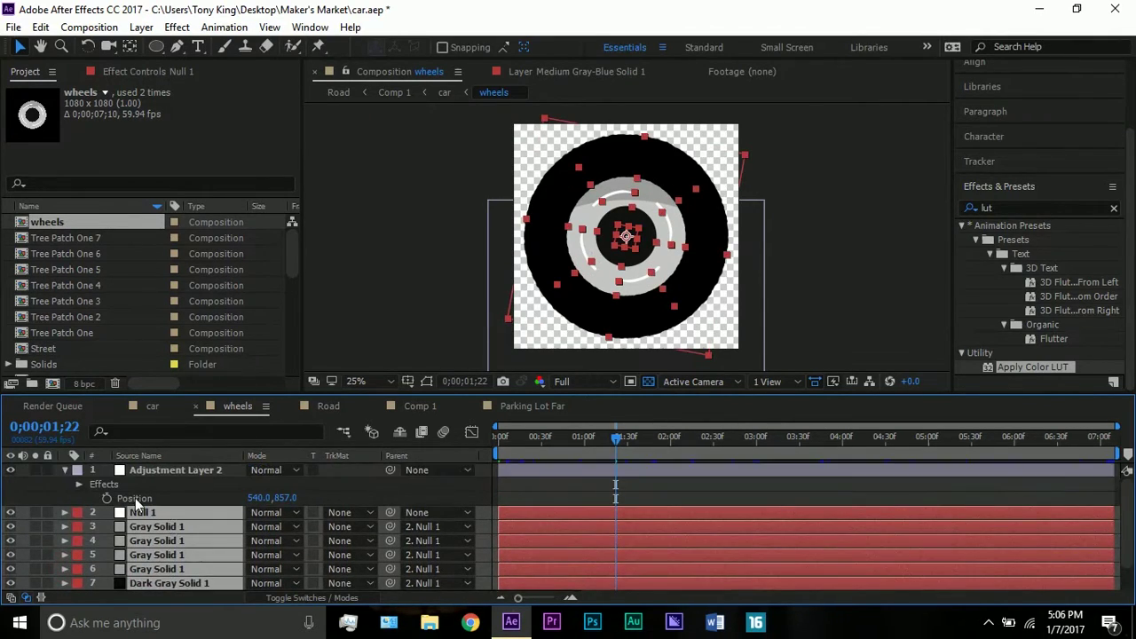
left_click(65, 469)
left_click(166, 469)
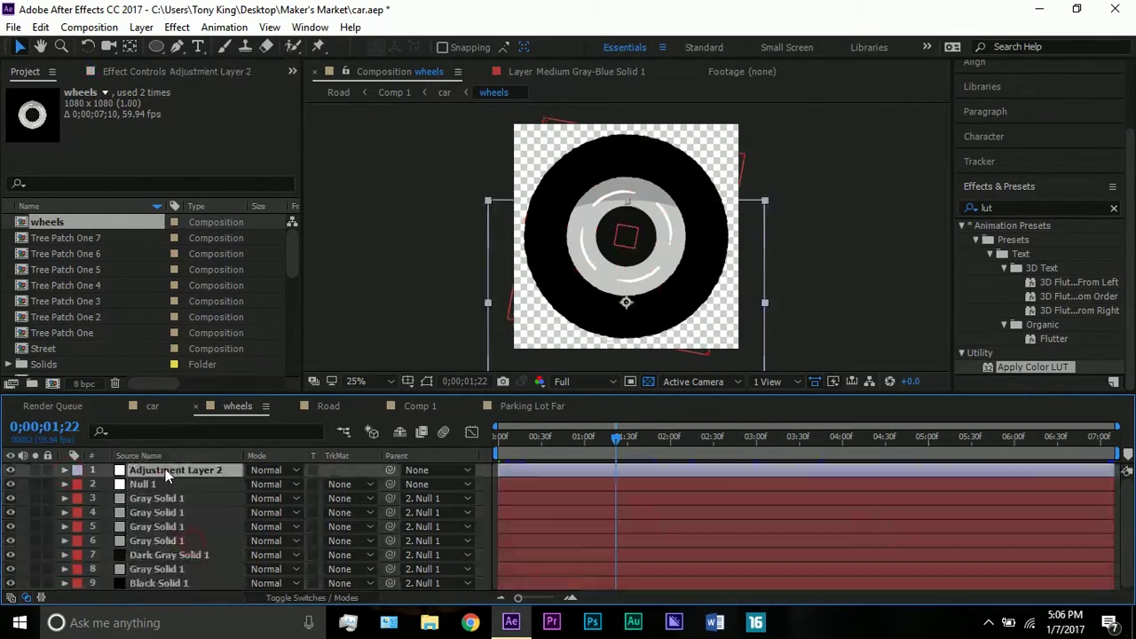
left_click(162, 578)
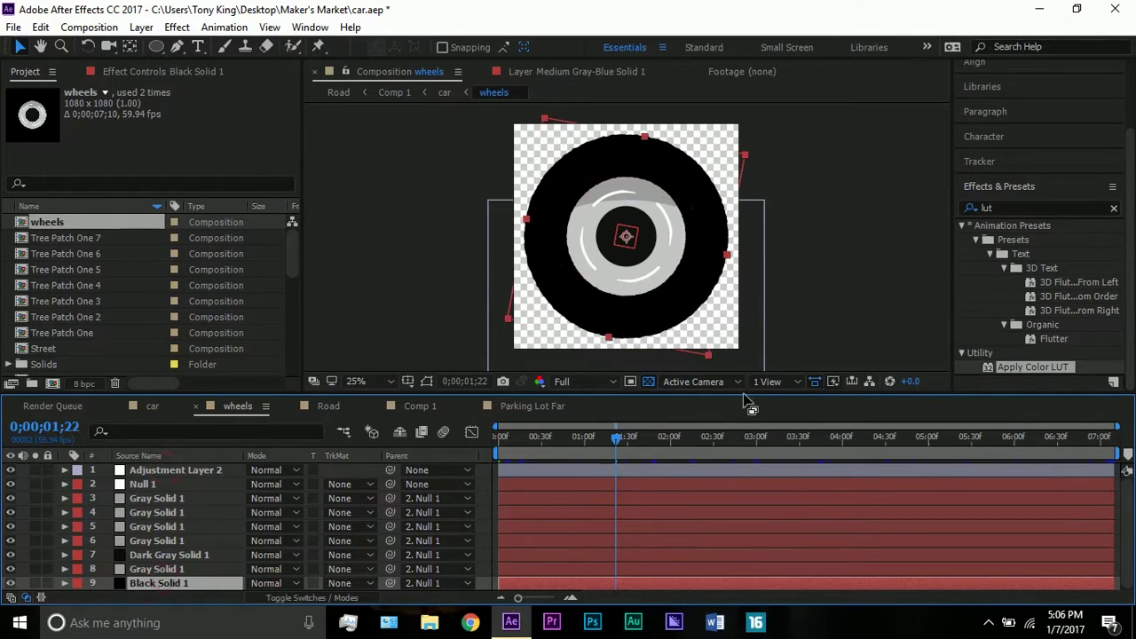
- Review the wheel layers' effects, including Gray Solid 1's white Stroke: Brush Size 20, End 16%
left_click(207, 77)
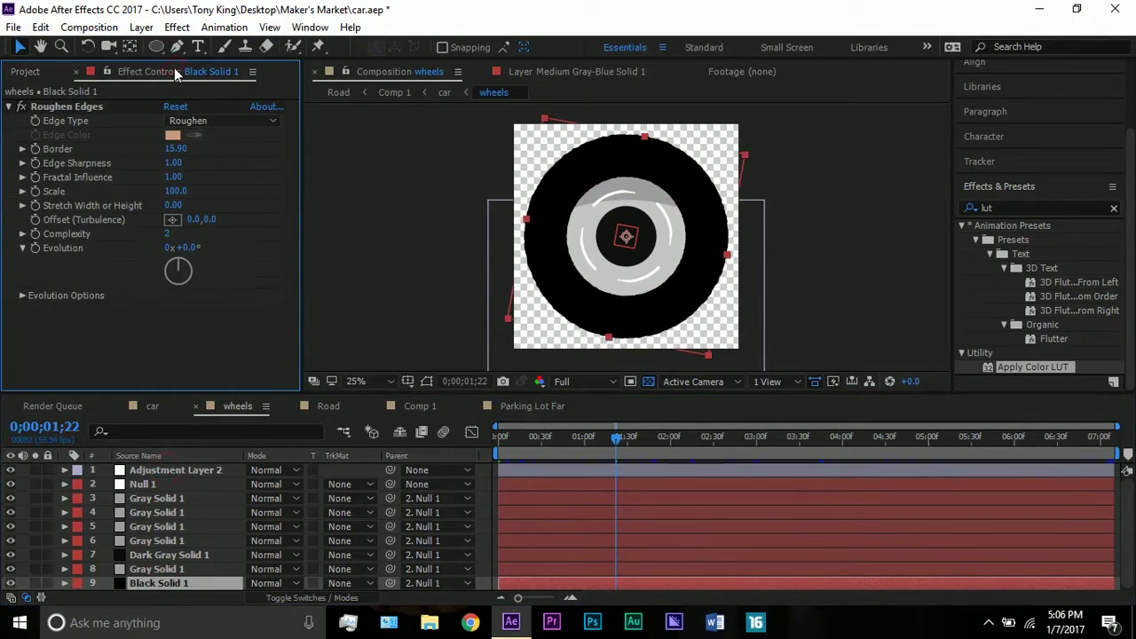
left_click(96, 105)
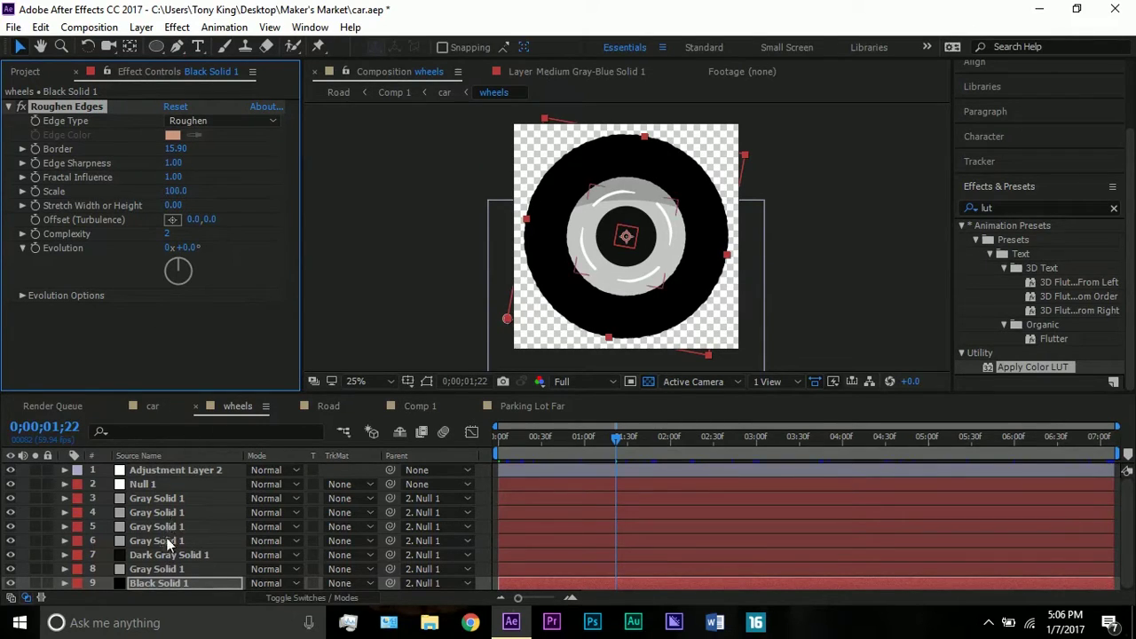
left_click(181, 571)
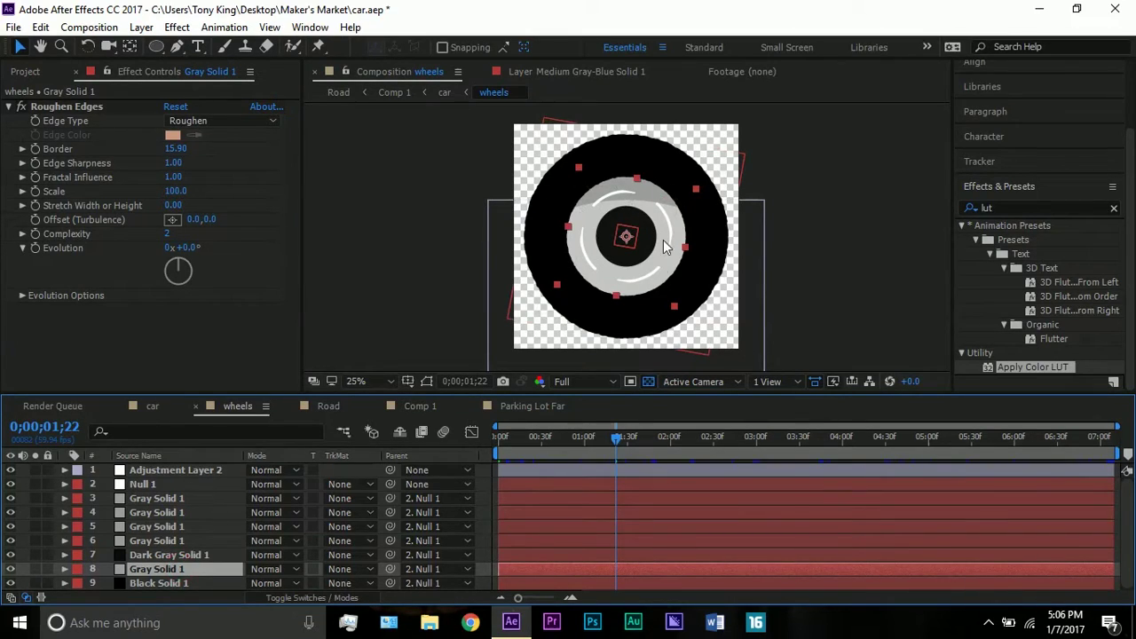
left_click(179, 556)
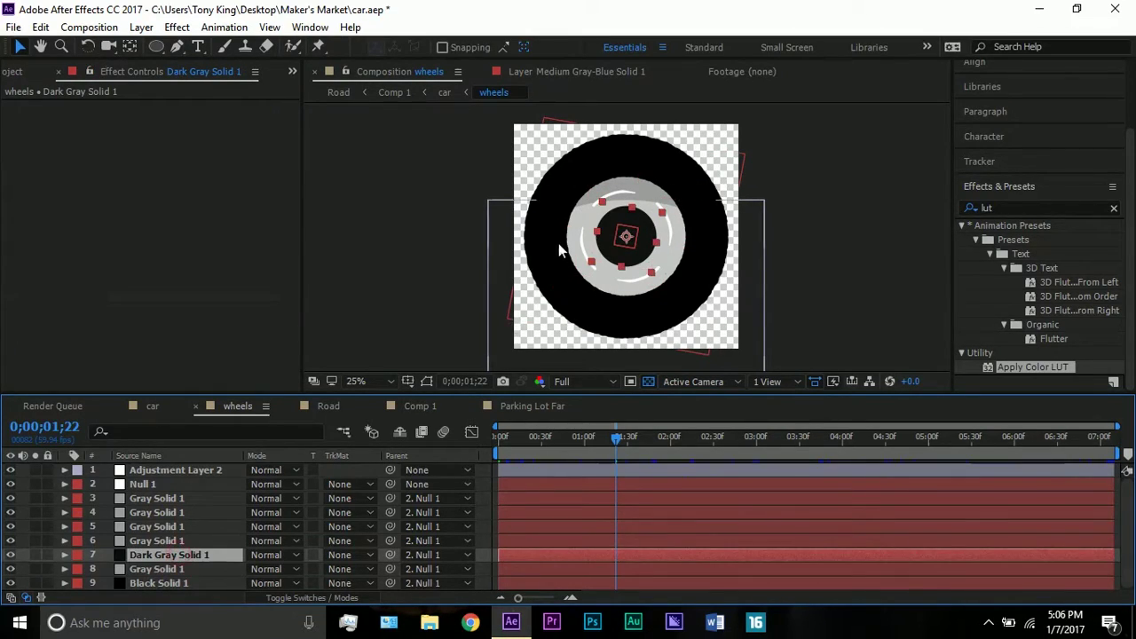
left_click(148, 542)
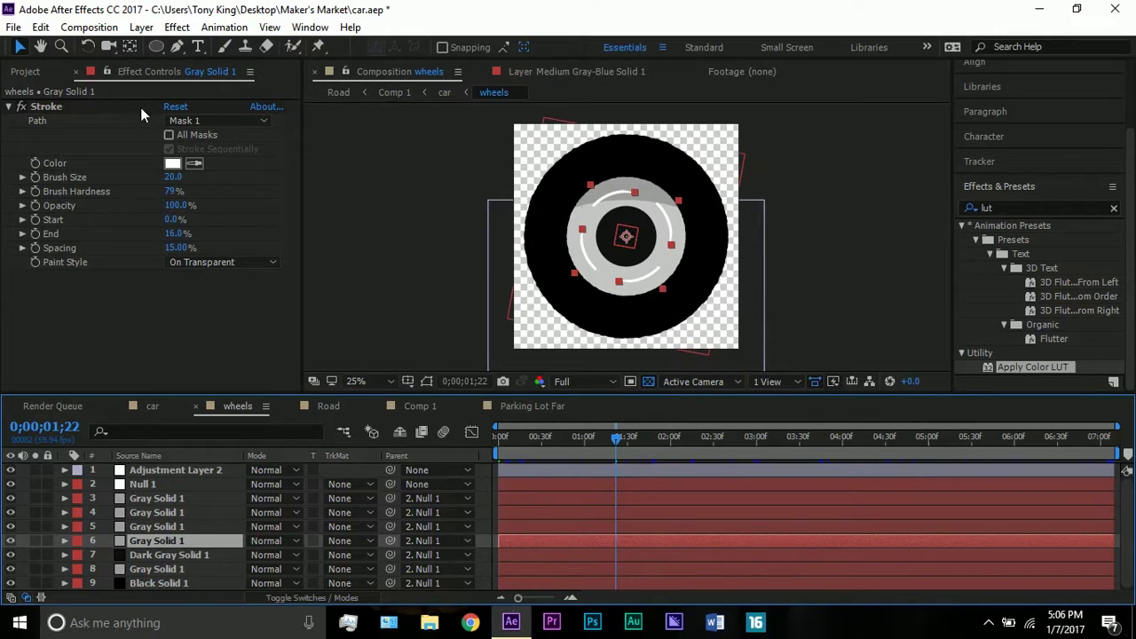
left_click(55, 106)
left_click(100, 232)
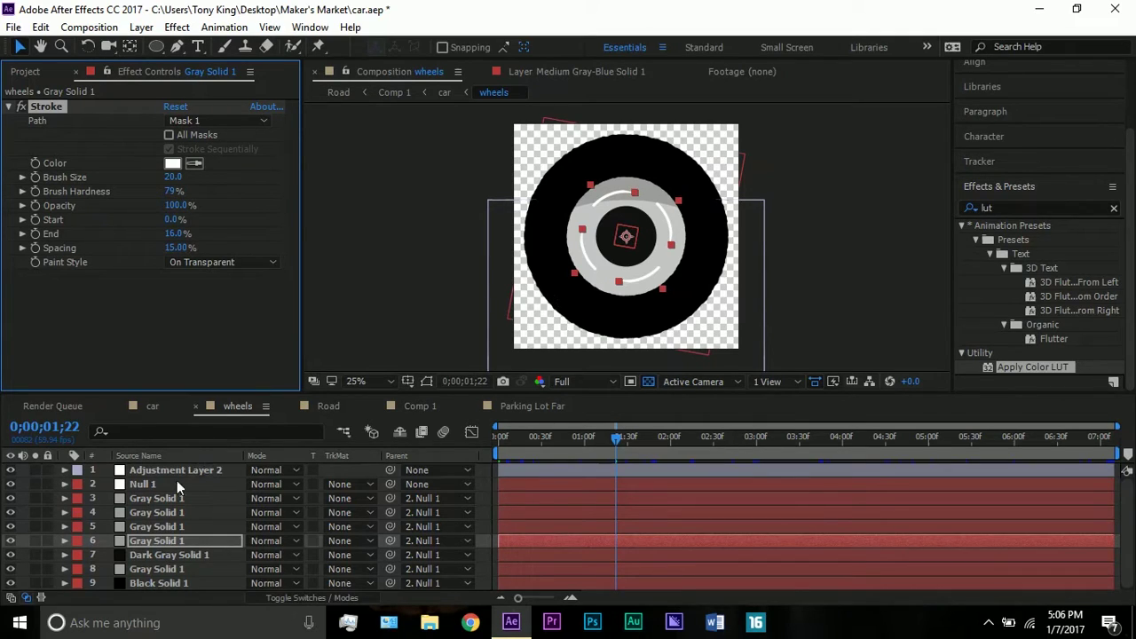
scroll(178, 493, "down", 1)
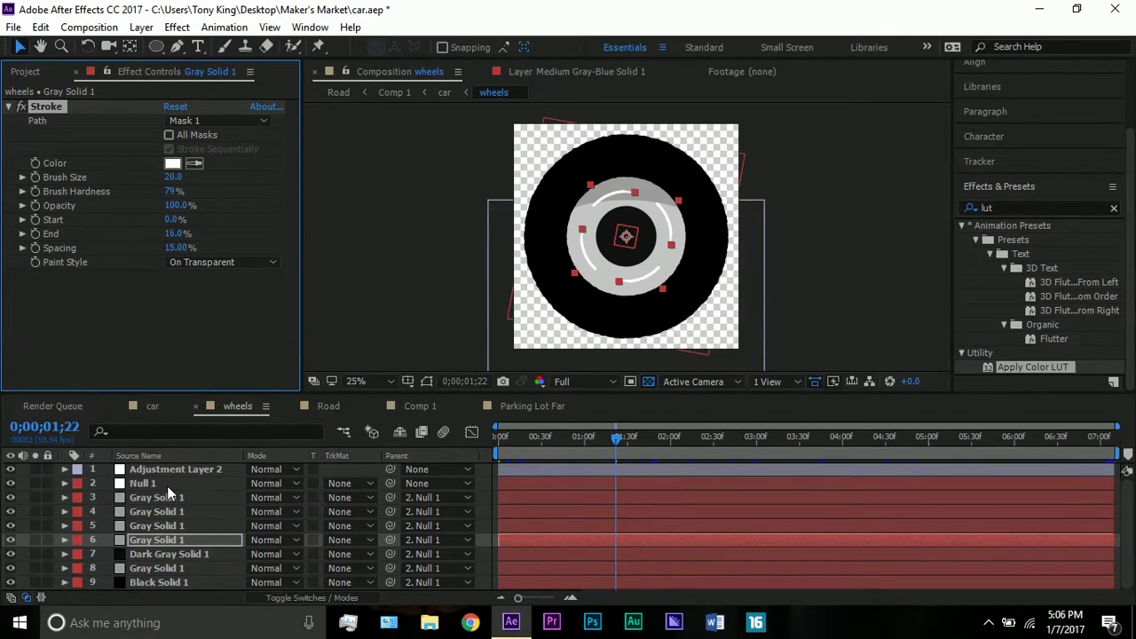
left_click(167, 483)
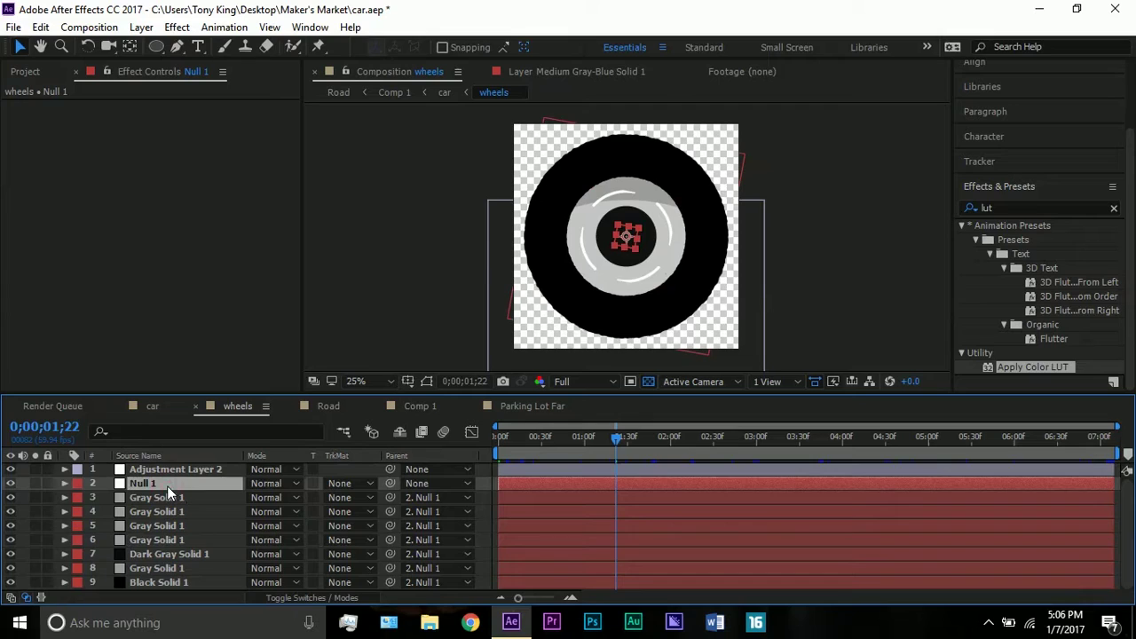
scroll(623, 234, "up", 2)
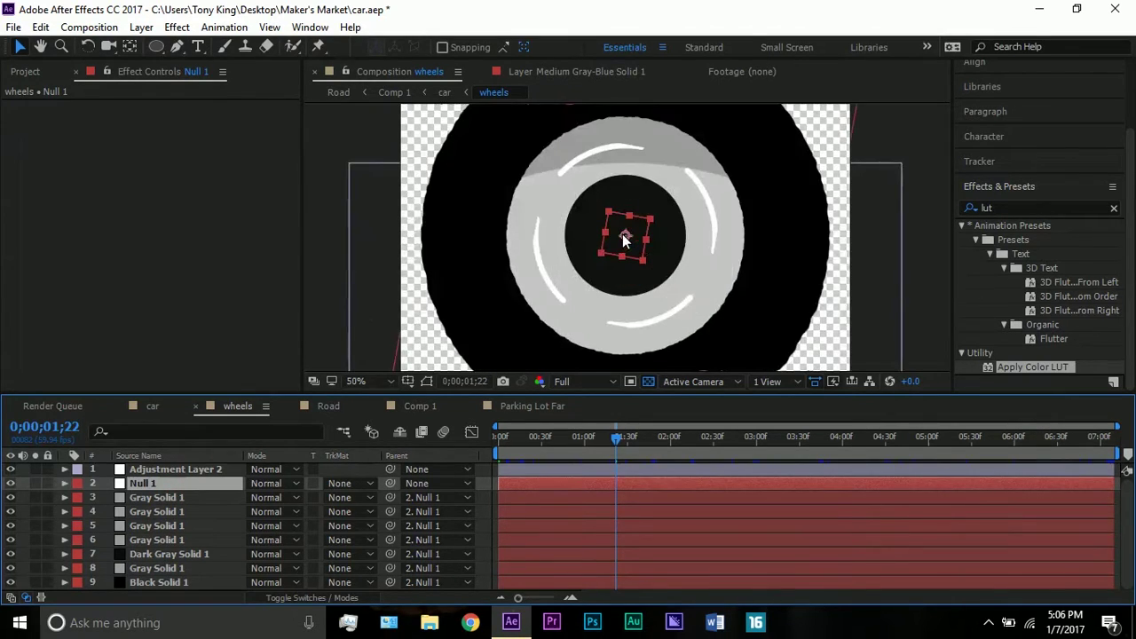
scroll(623, 234, "up", 2)
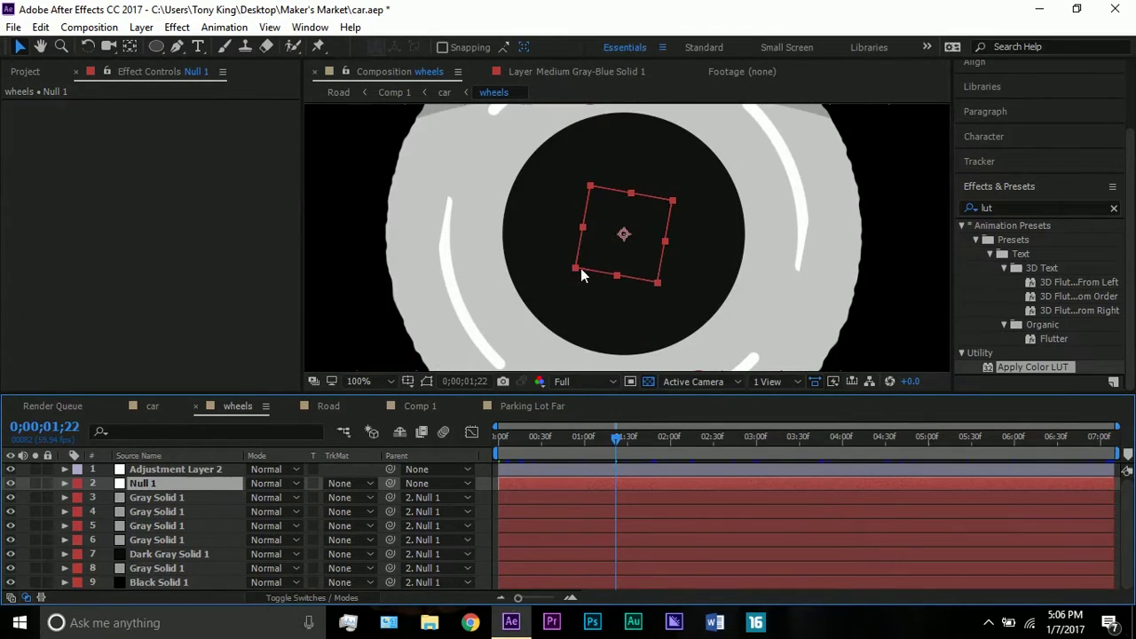
scroll(581, 268, "down", 4)
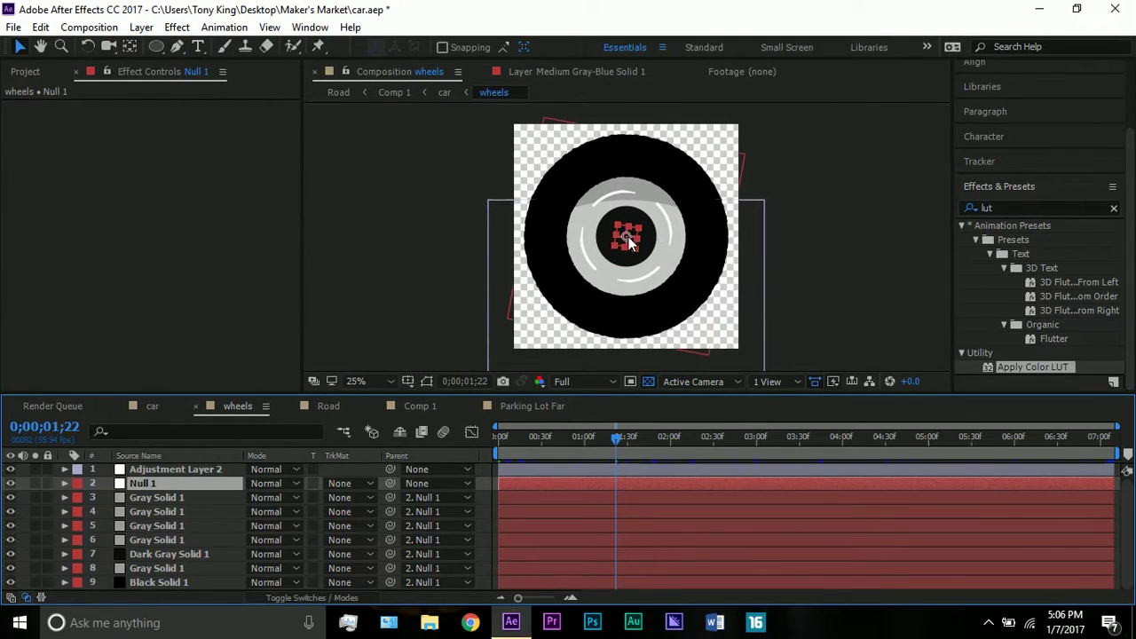
scroll(625, 236, "up", 2)
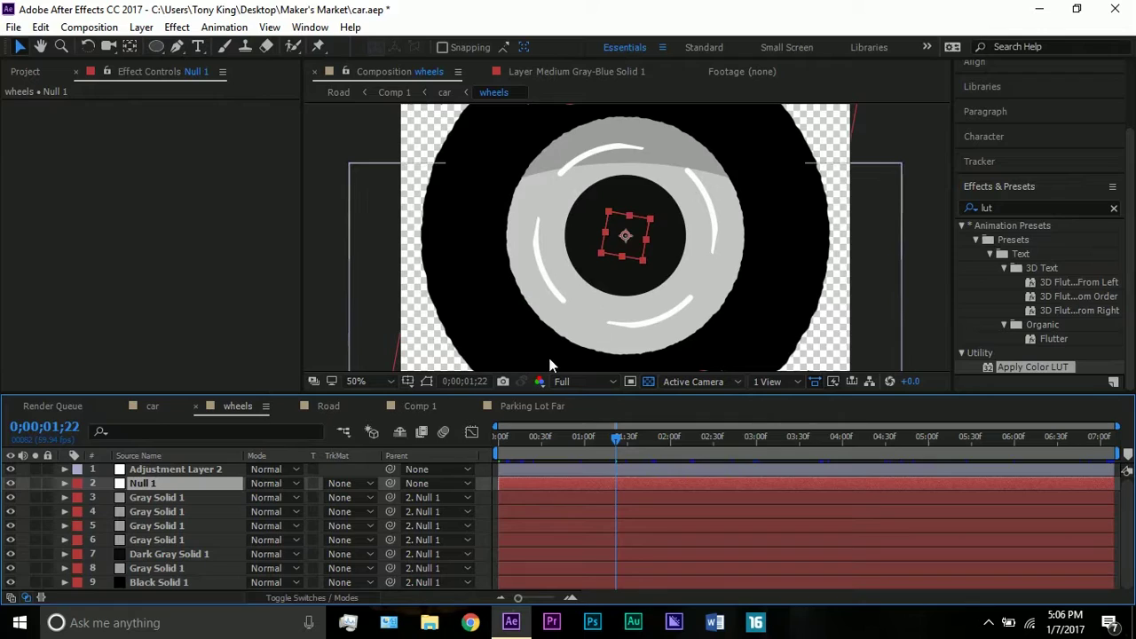
left_click(200, 484)
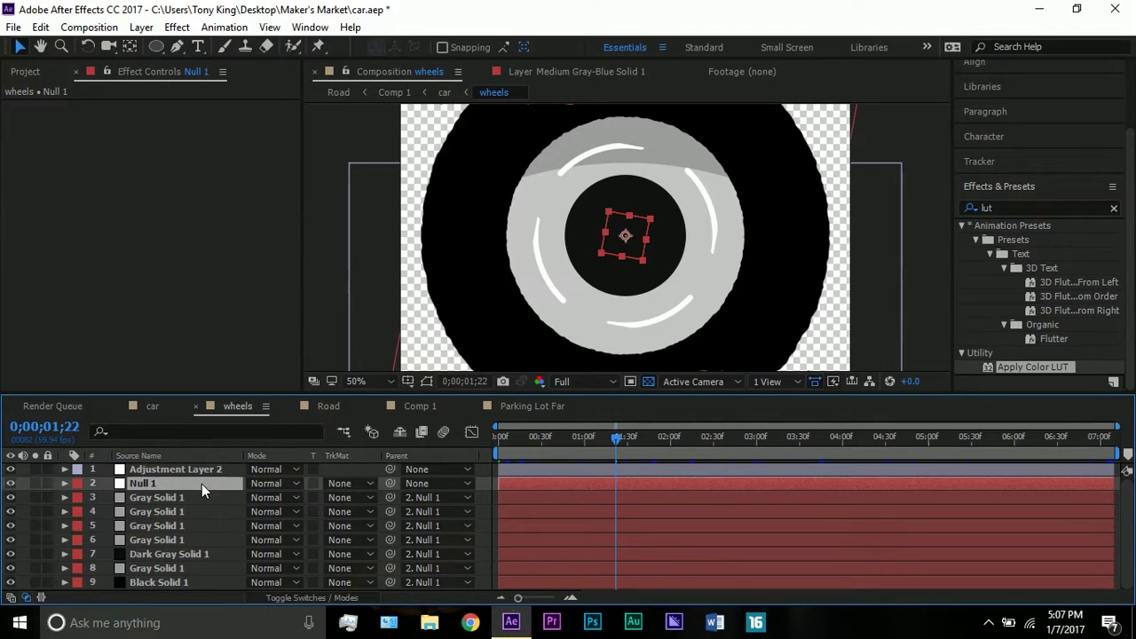
key("a")
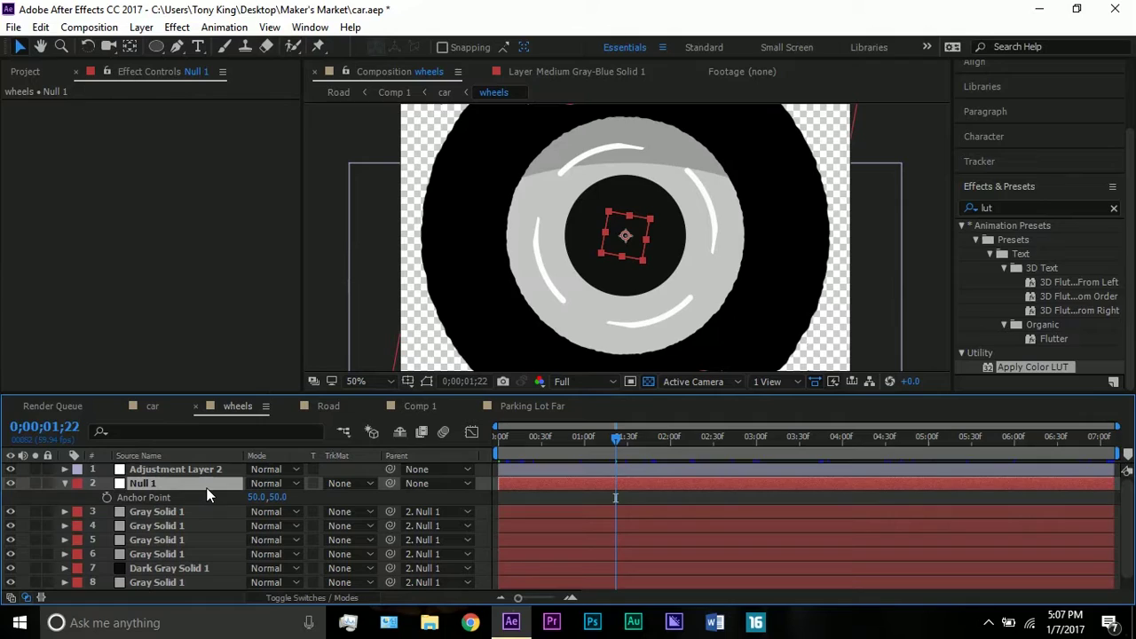
left_click(149, 496)
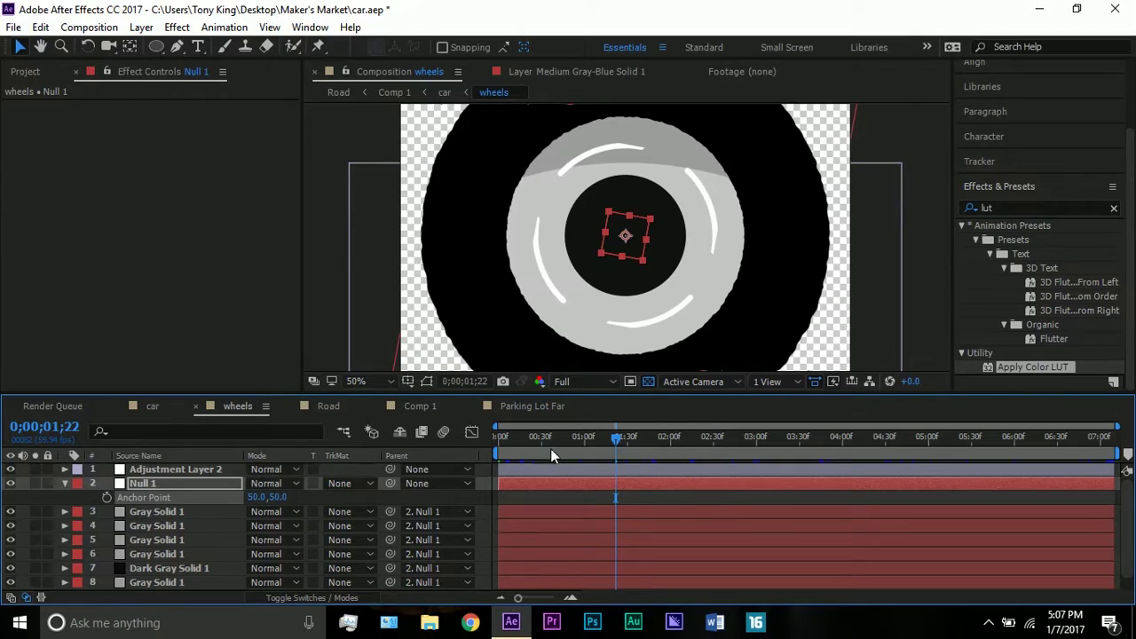
left_click(325, 303)
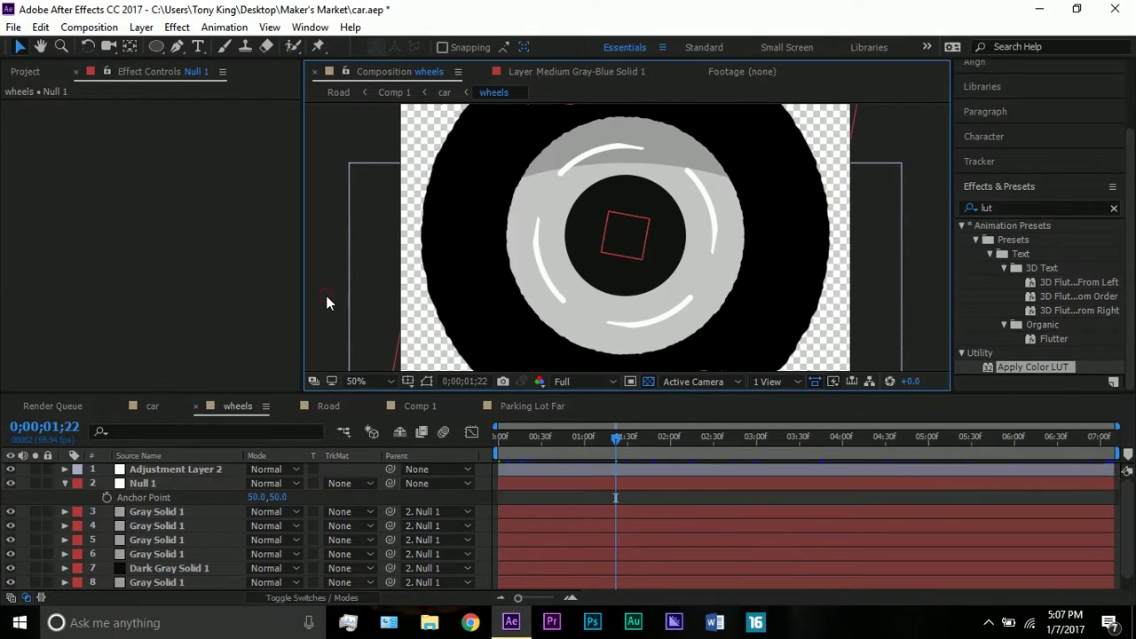
left_click(134, 487)
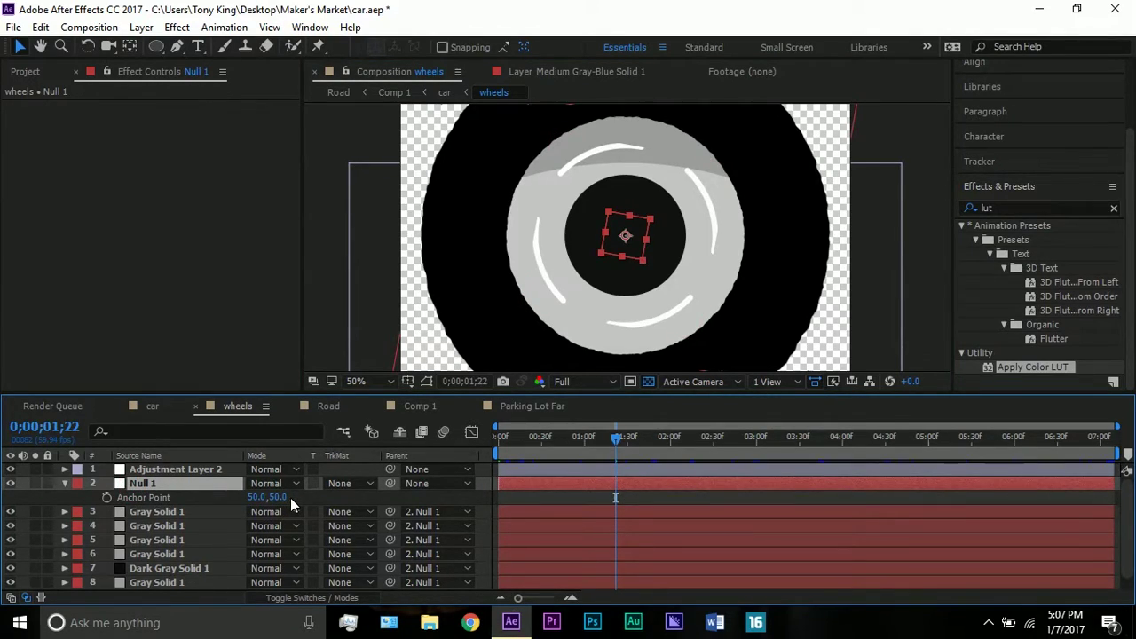
left_click(64, 483)
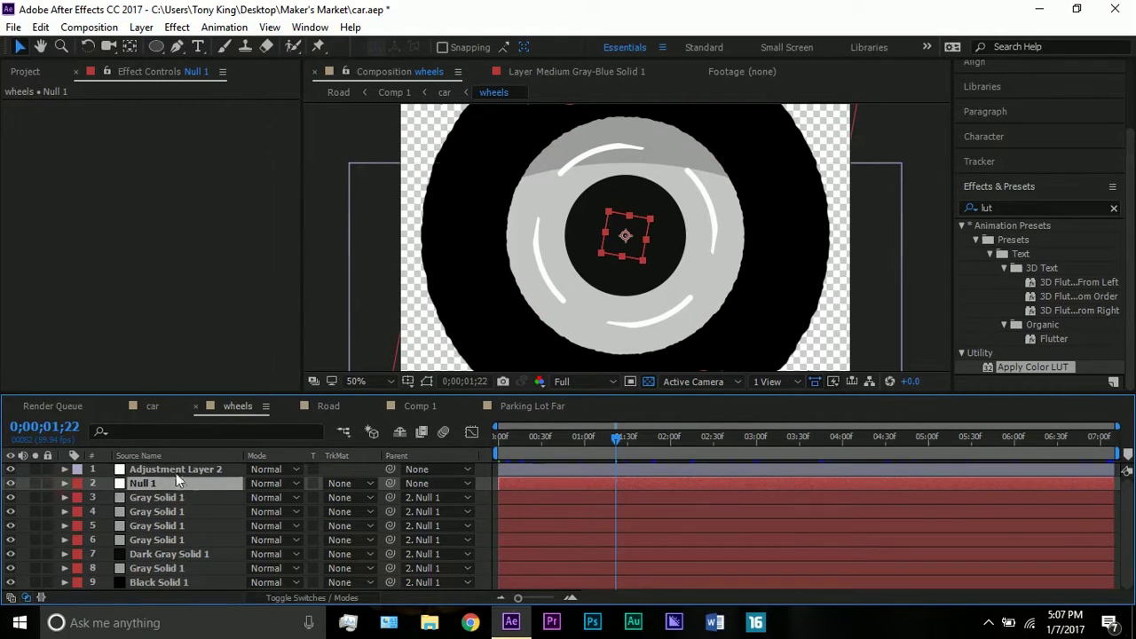
left_click(174, 470)
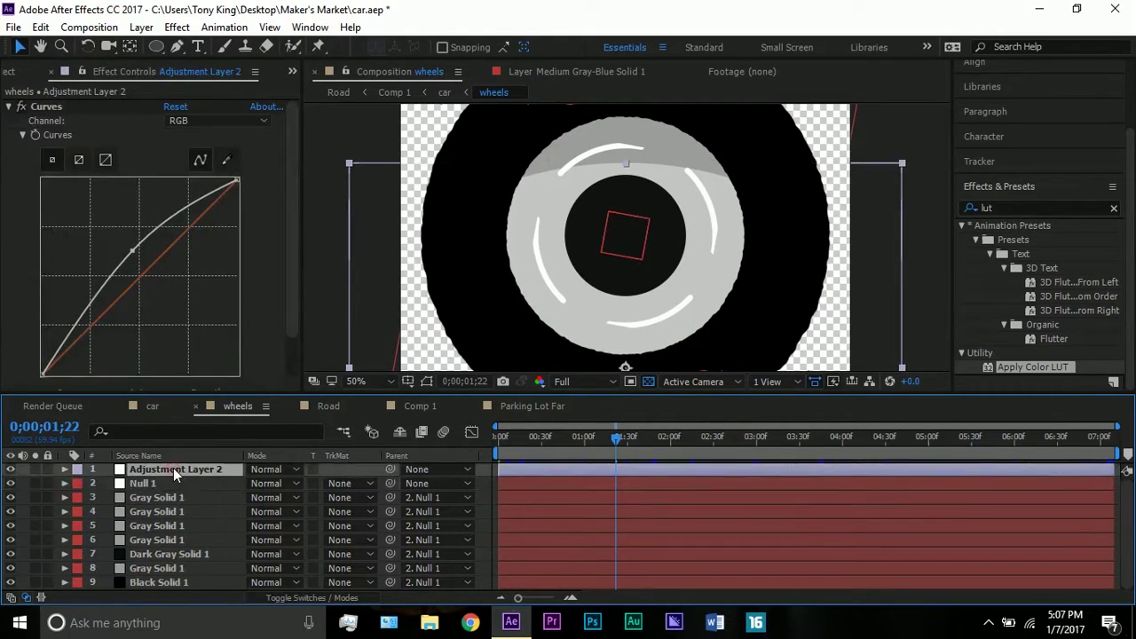
- Inspect Adjustment Layer 2's Curves effect and mask, zoomed out to the whole wheel
left_click(55, 107)
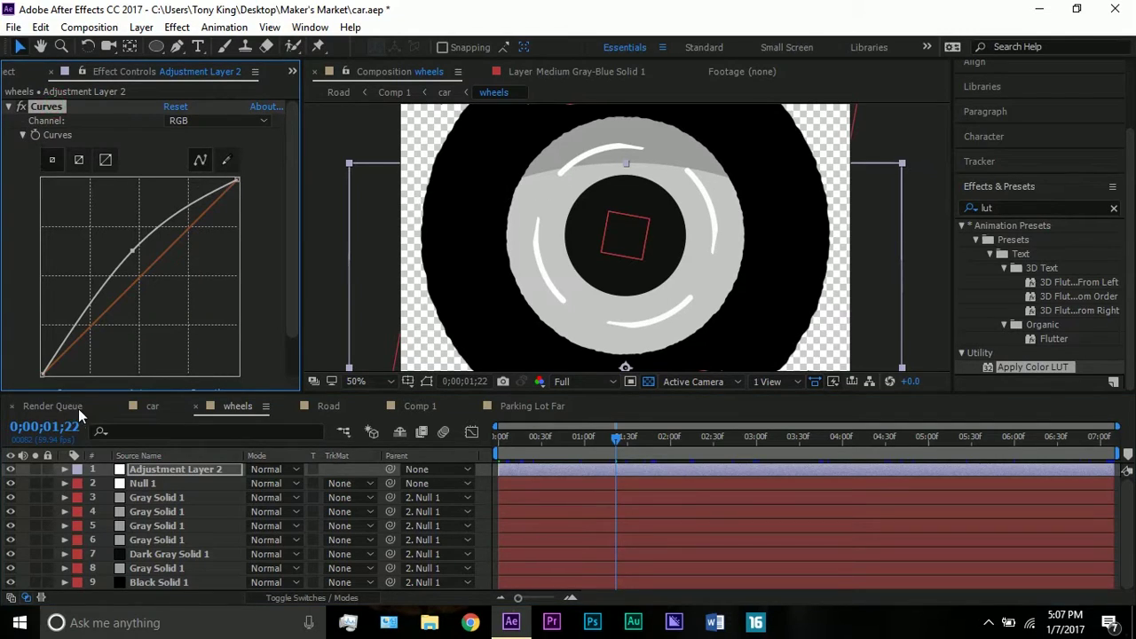
left_click(427, 381)
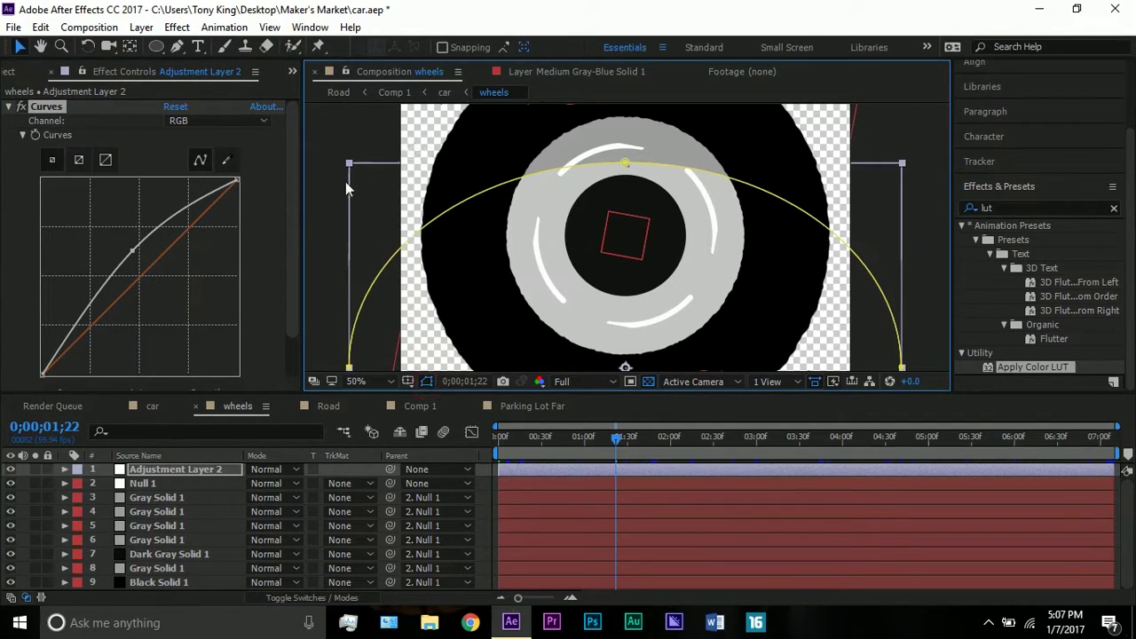
key("comma")
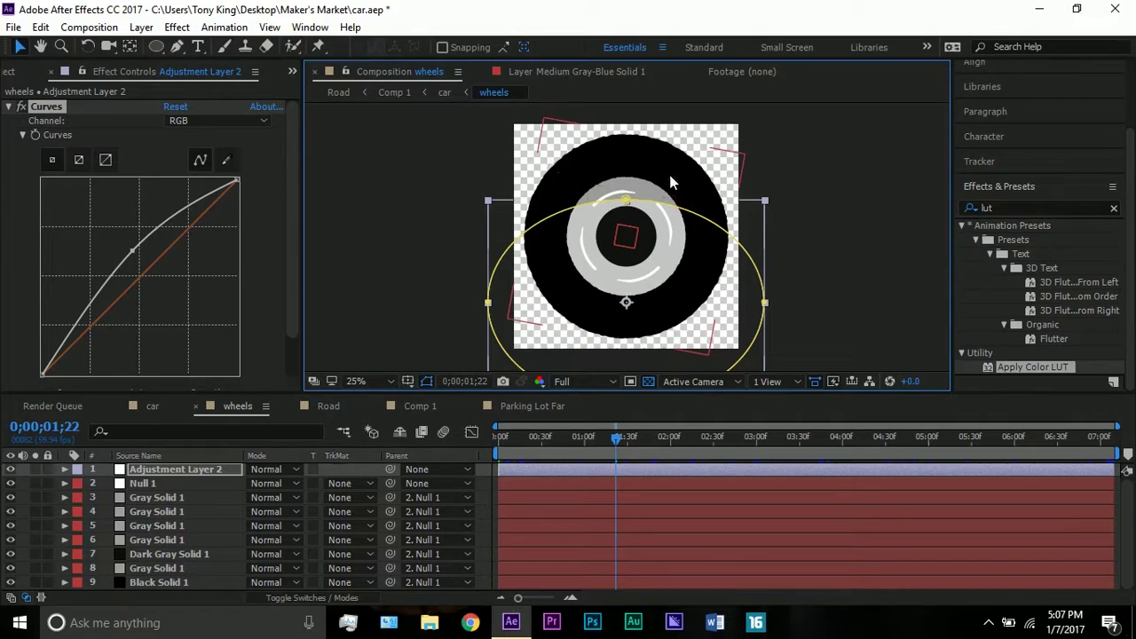
left_click(441, 162)
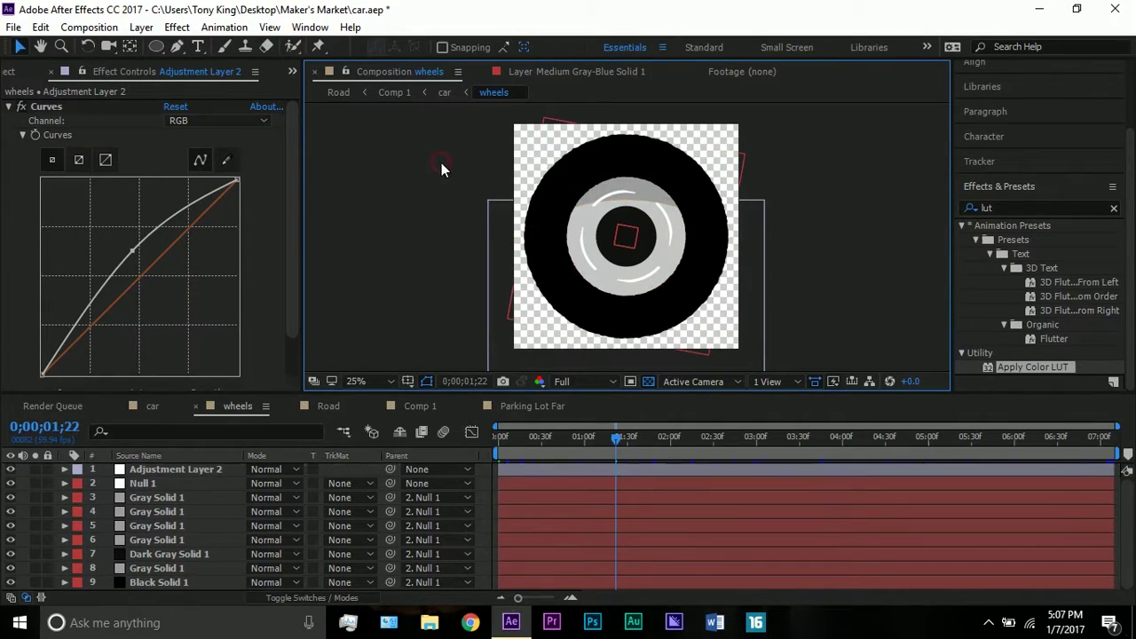
left_click(209, 526)
- Reveal Null 1's Rotation keyframes and compare 0x+0.0° at start with 25x+0.0° at end
left_click(217, 483)
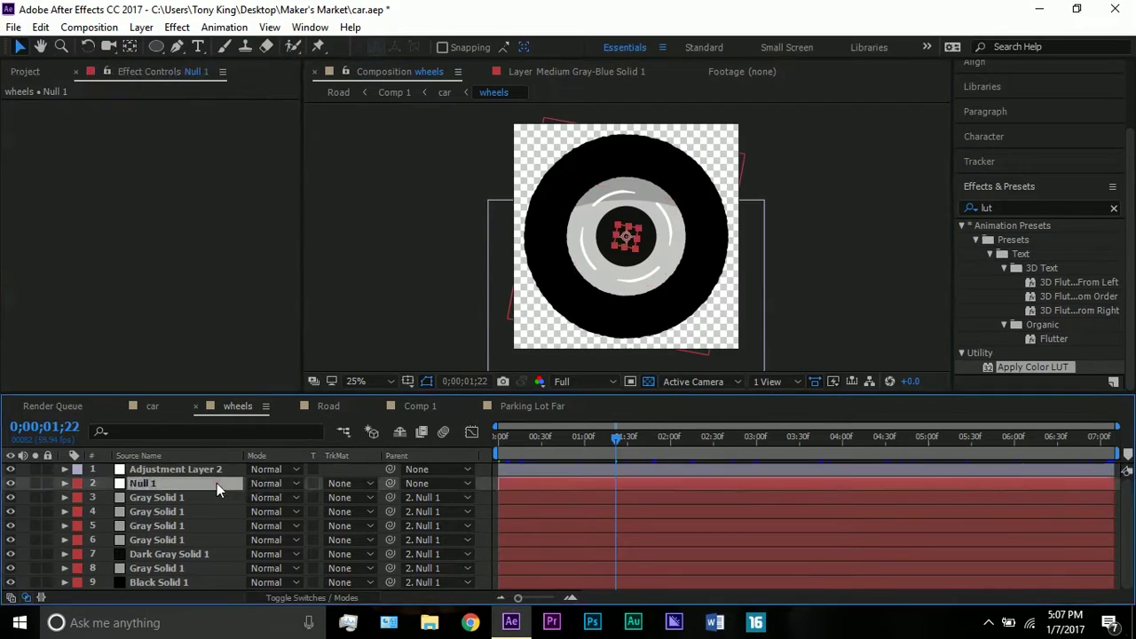
key("r")
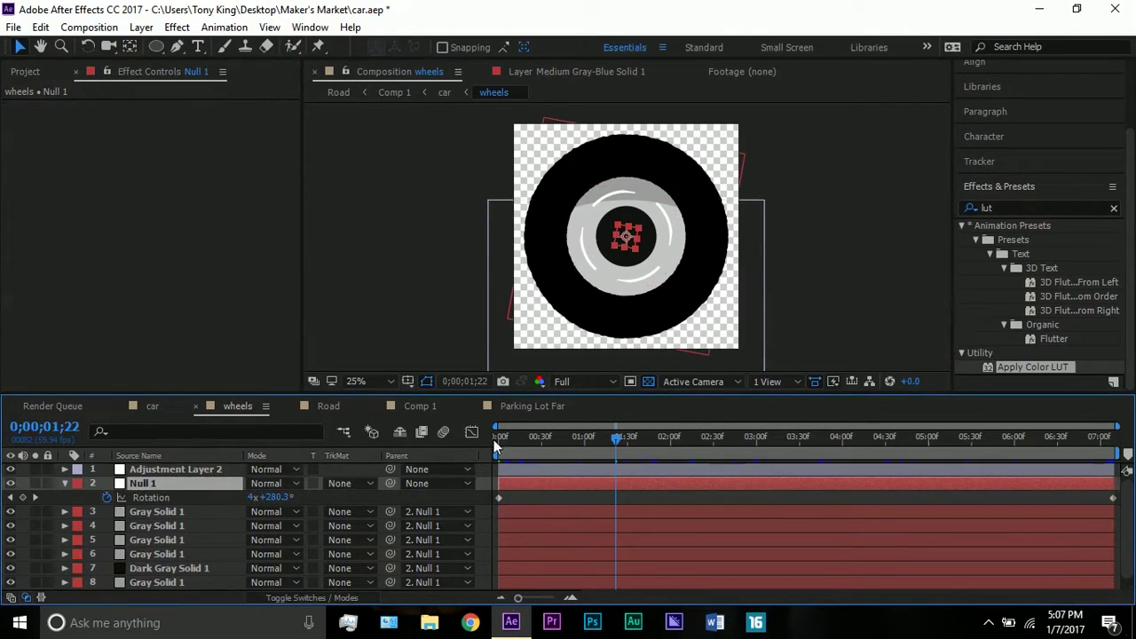
left_click(531, 439)
left_click_drag(513, 440, 479, 440)
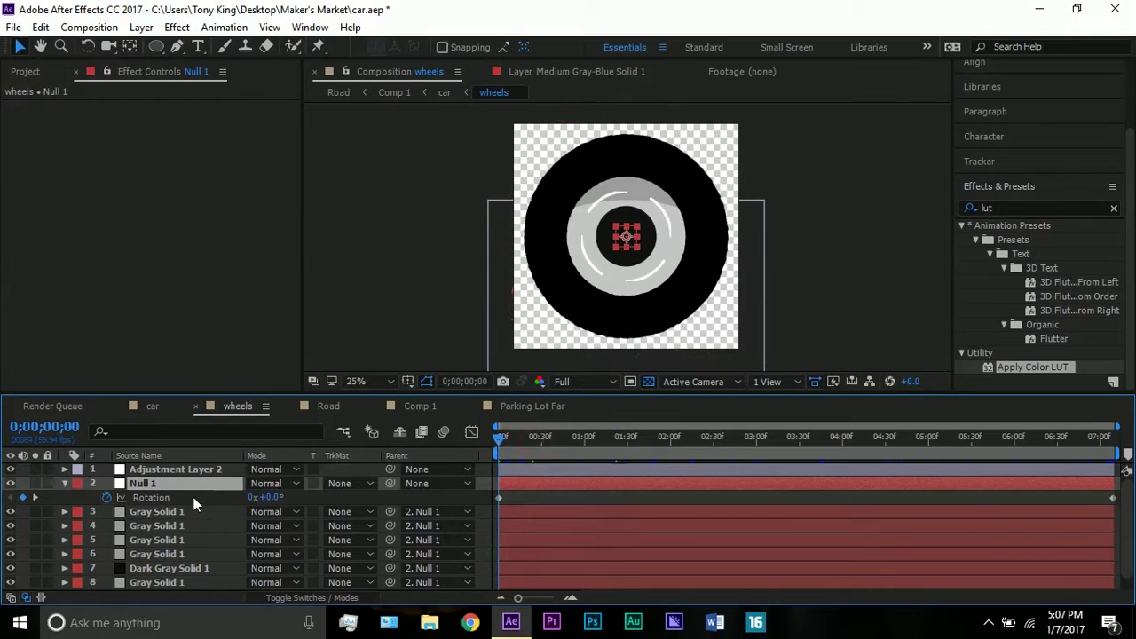
key("End")
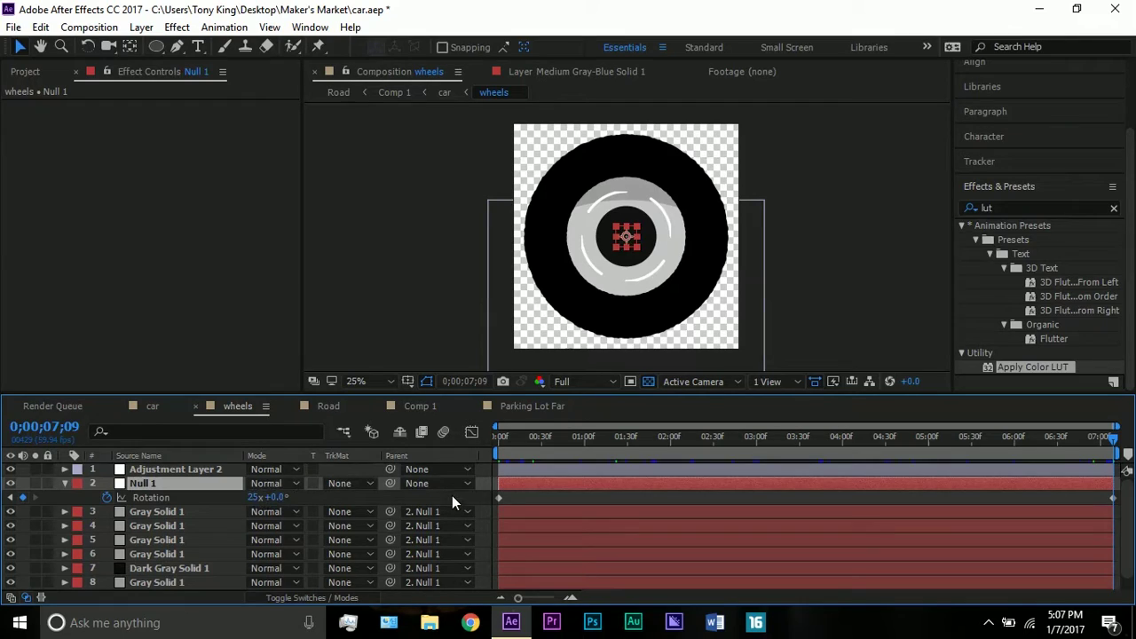
- Show Comp 1 at 0;00;01;55, collapse the car's Position, and pan the landscape slightly down
left_click(327, 404)
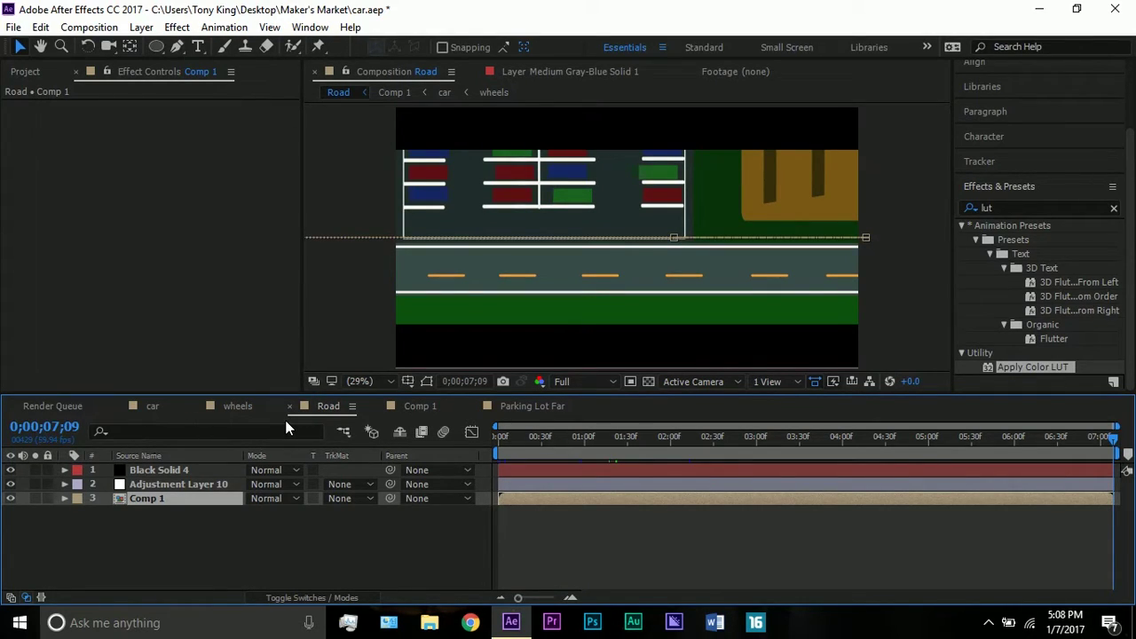
left_click(419, 407)
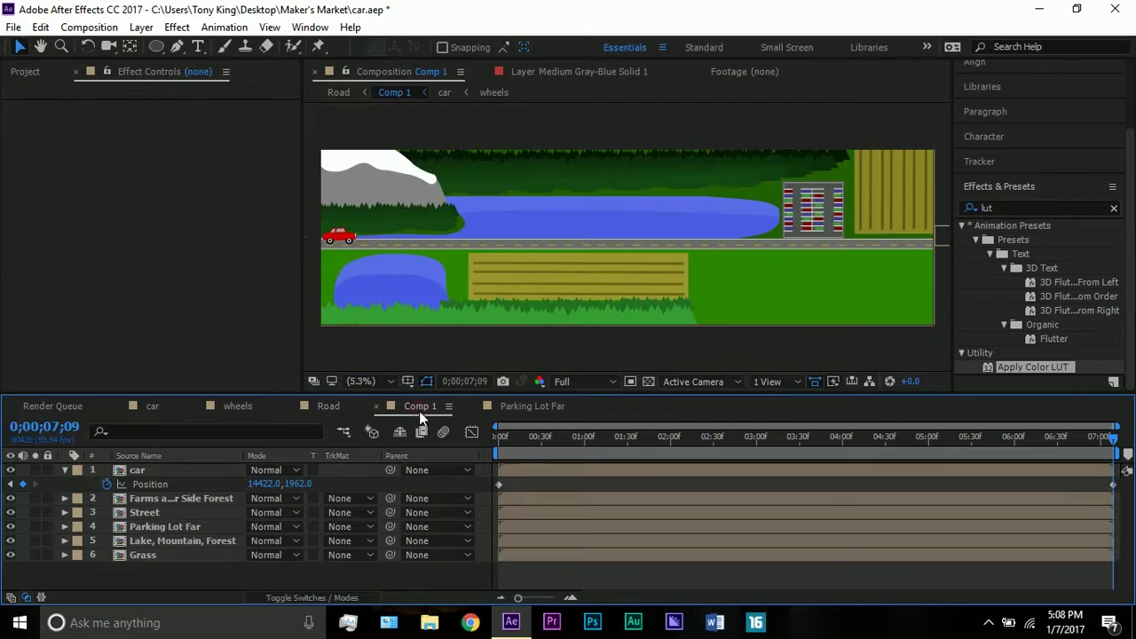
scroll(491, 204, "down", 3)
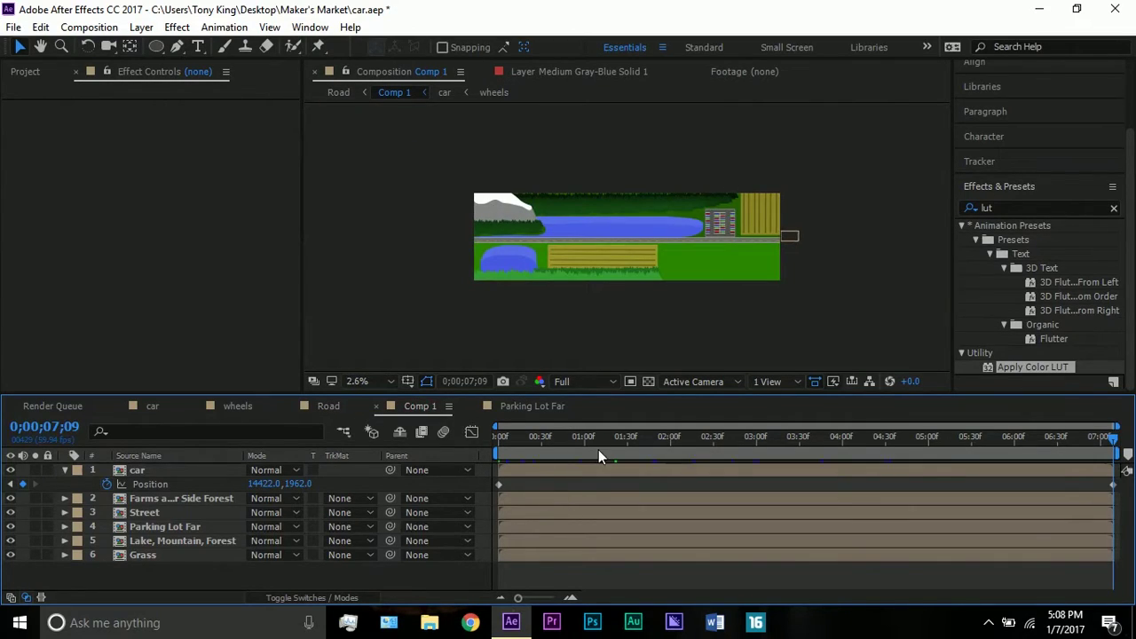
left_click(664, 444)
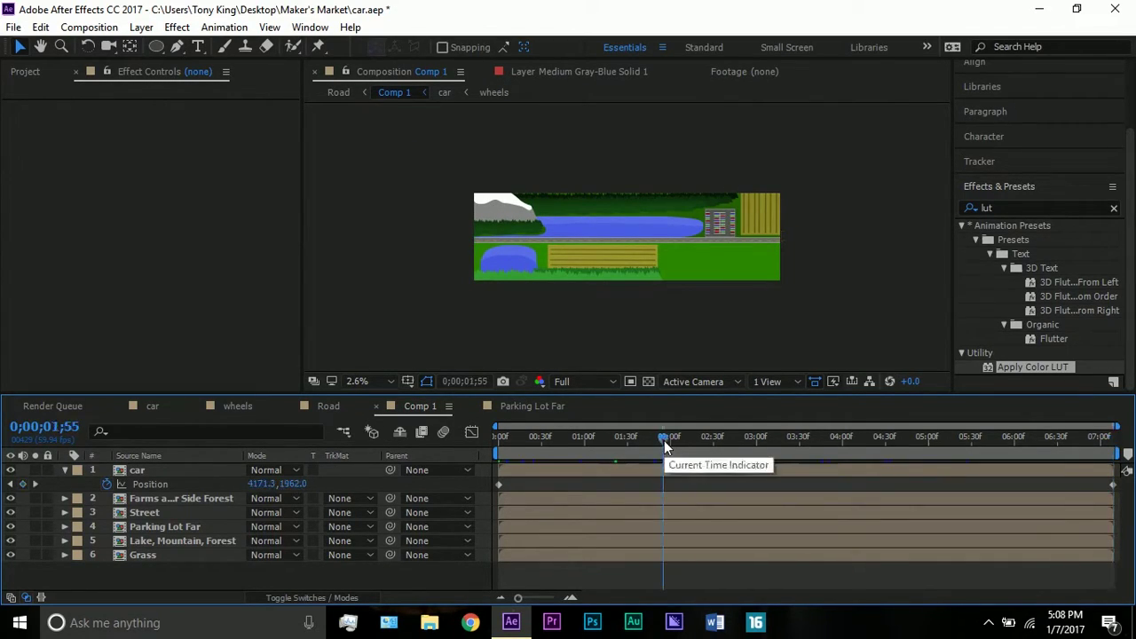
left_click(66, 469)
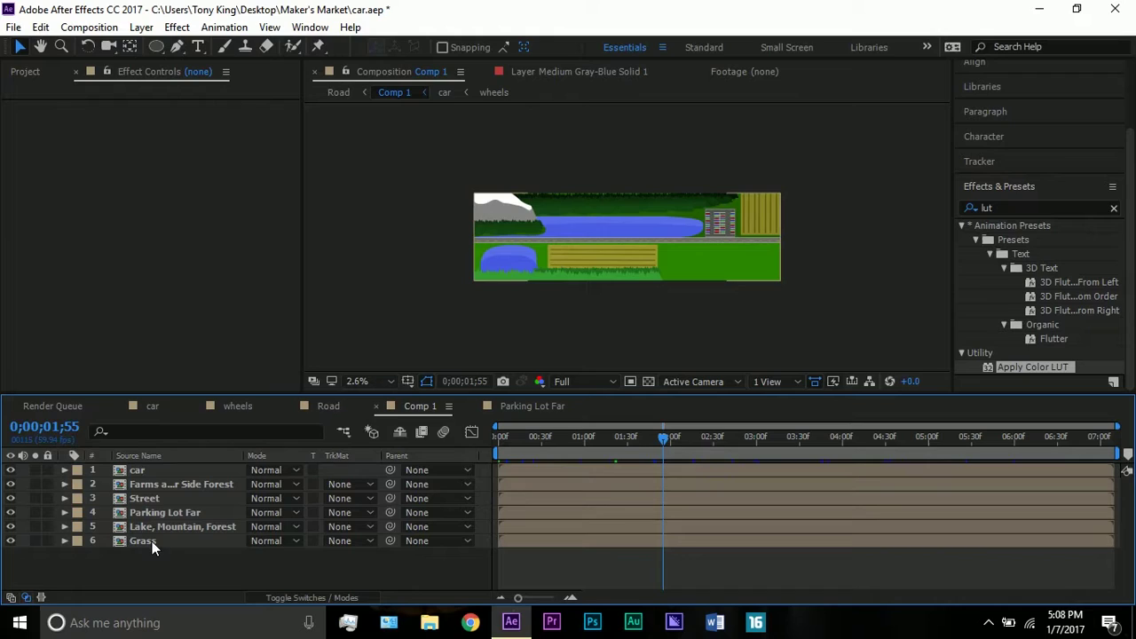
scroll(542, 223, "up", 1)
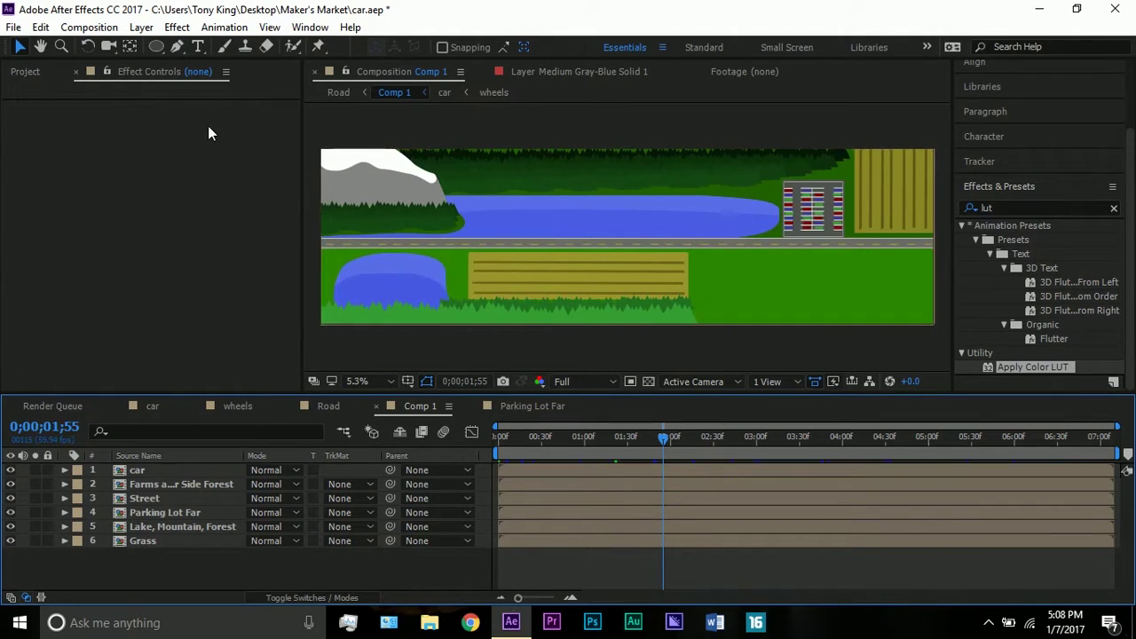
left_click(40, 46)
left_click_drag(473, 246, 475, 264)
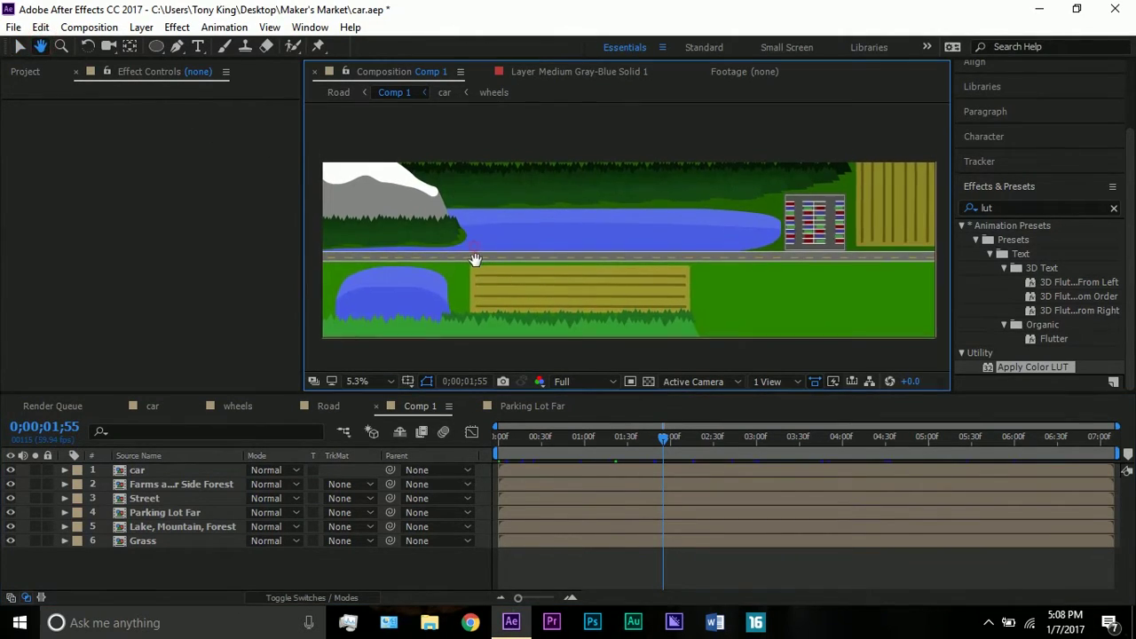
left_click(22, 48)
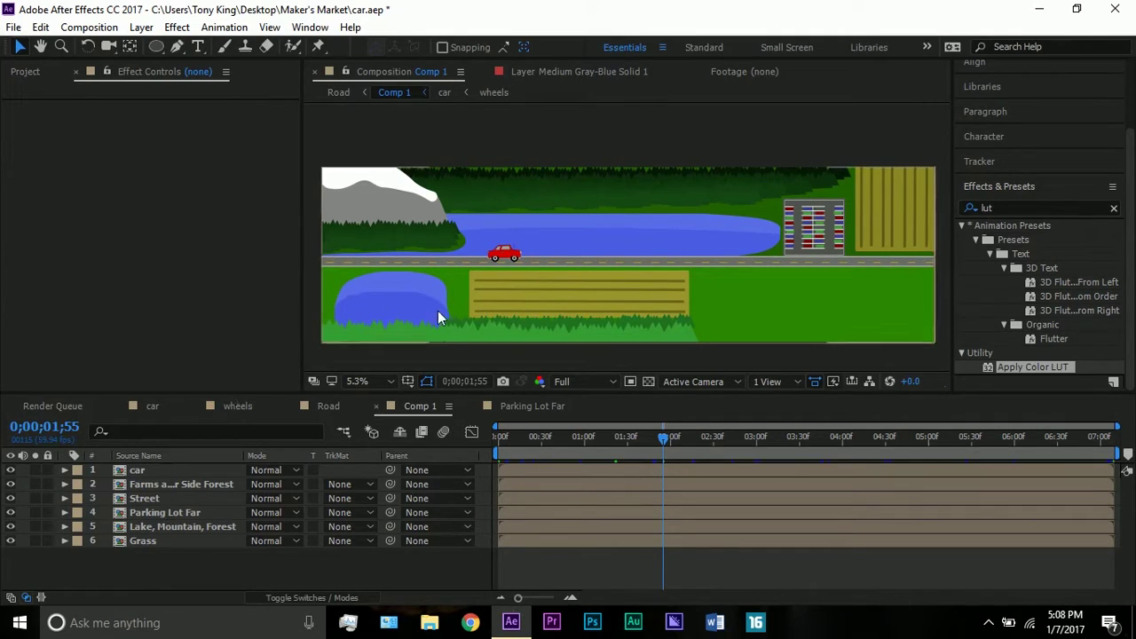
left_click(68, 28)
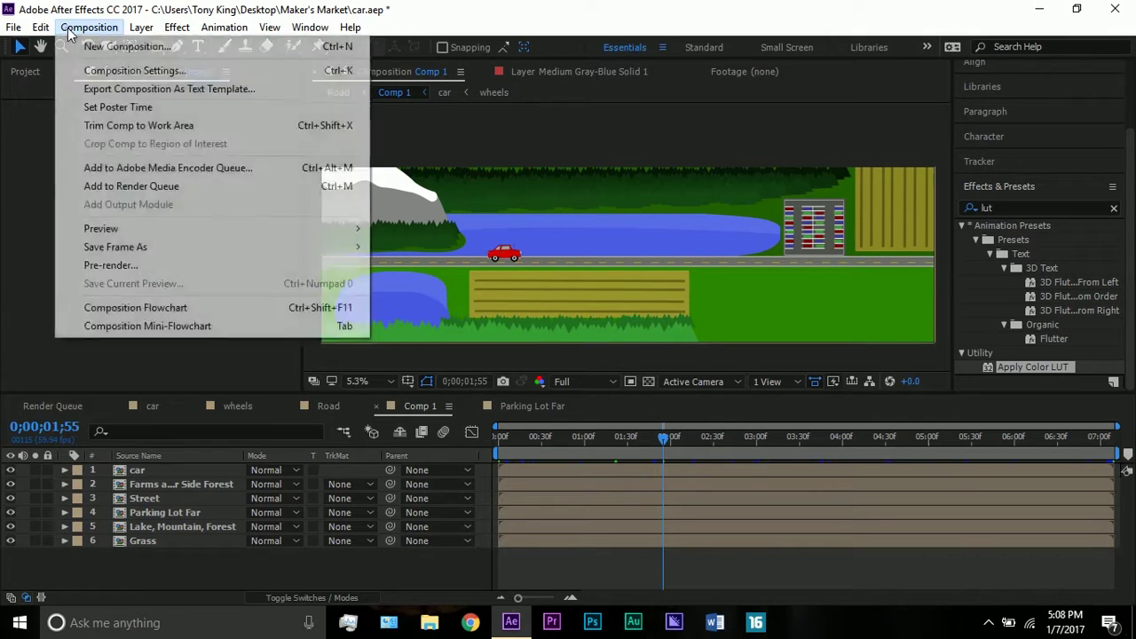
left_click(114, 65)
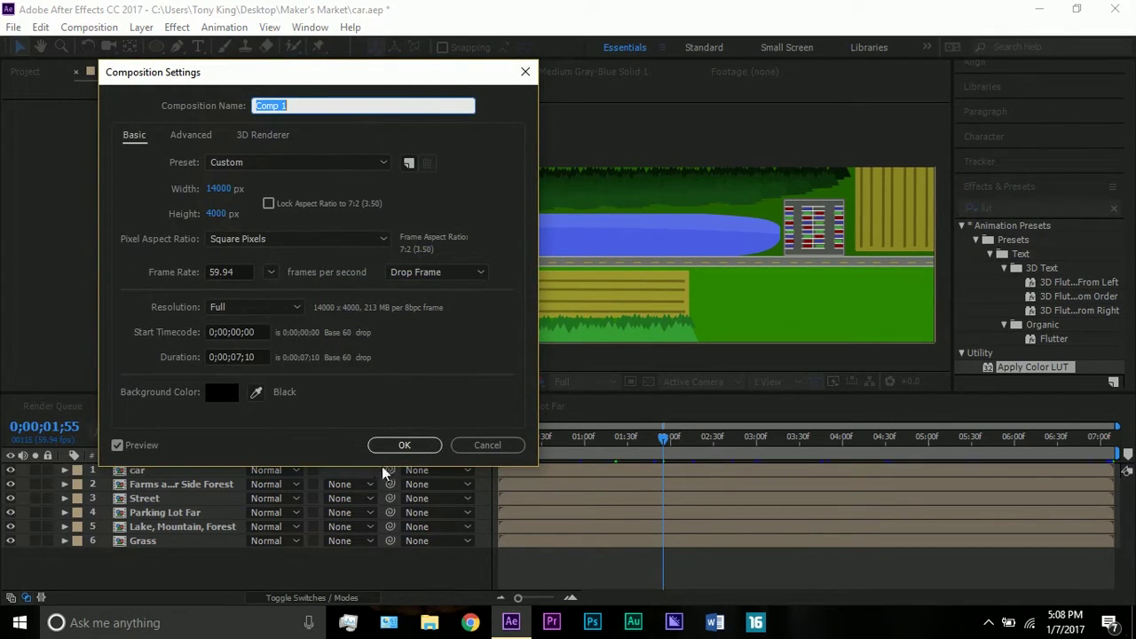
left_click(471, 451)
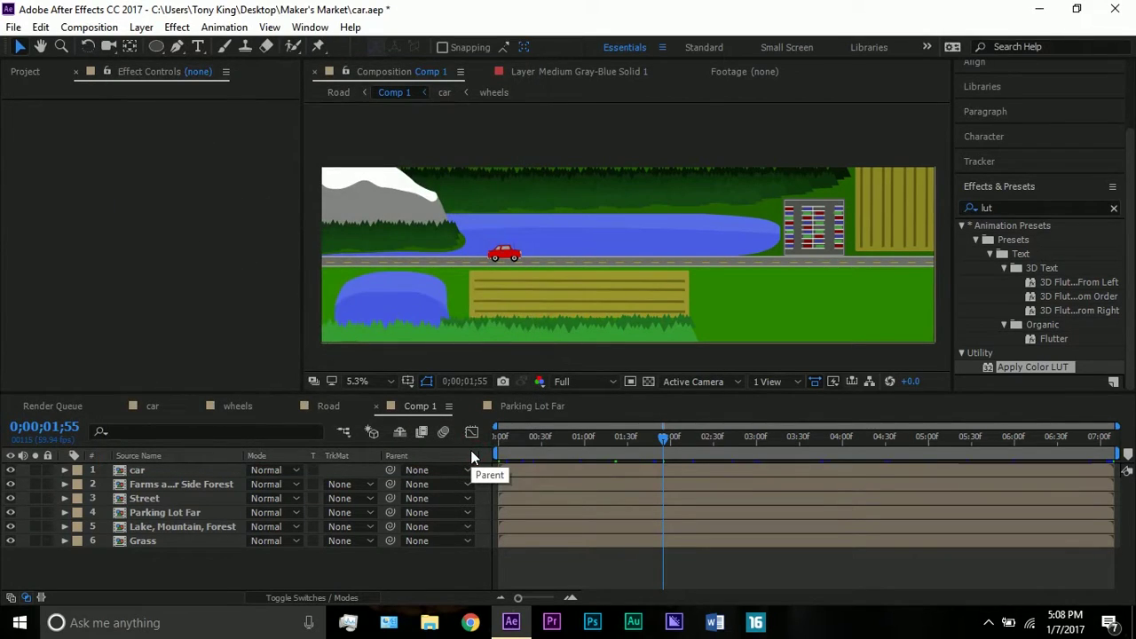
left_click(316, 406)
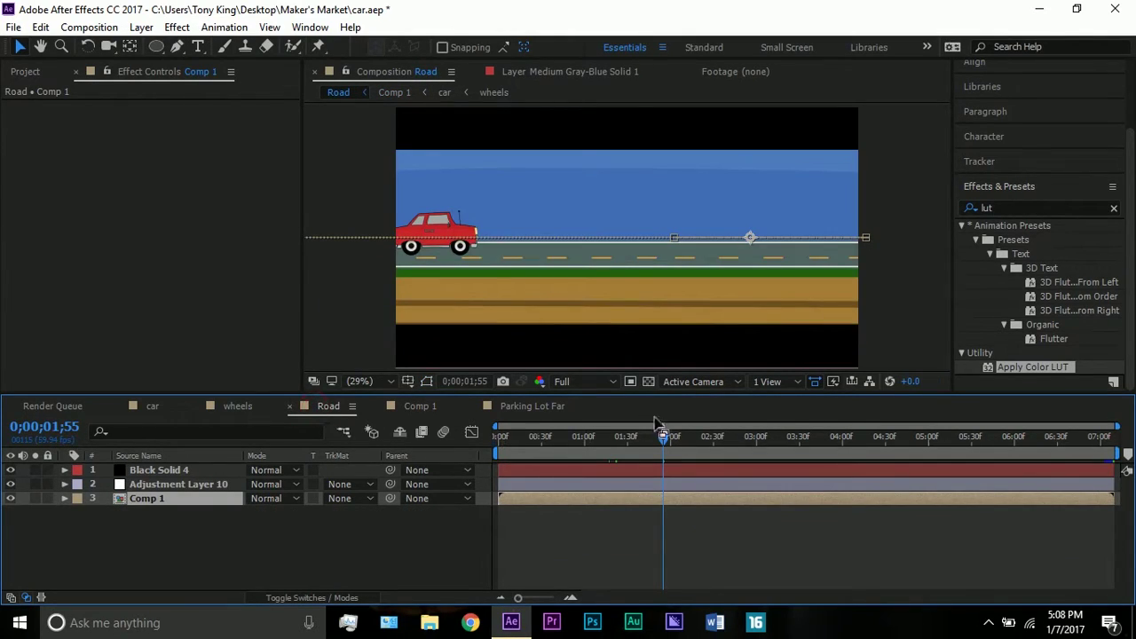
left_click_drag(657, 438, 470, 435)
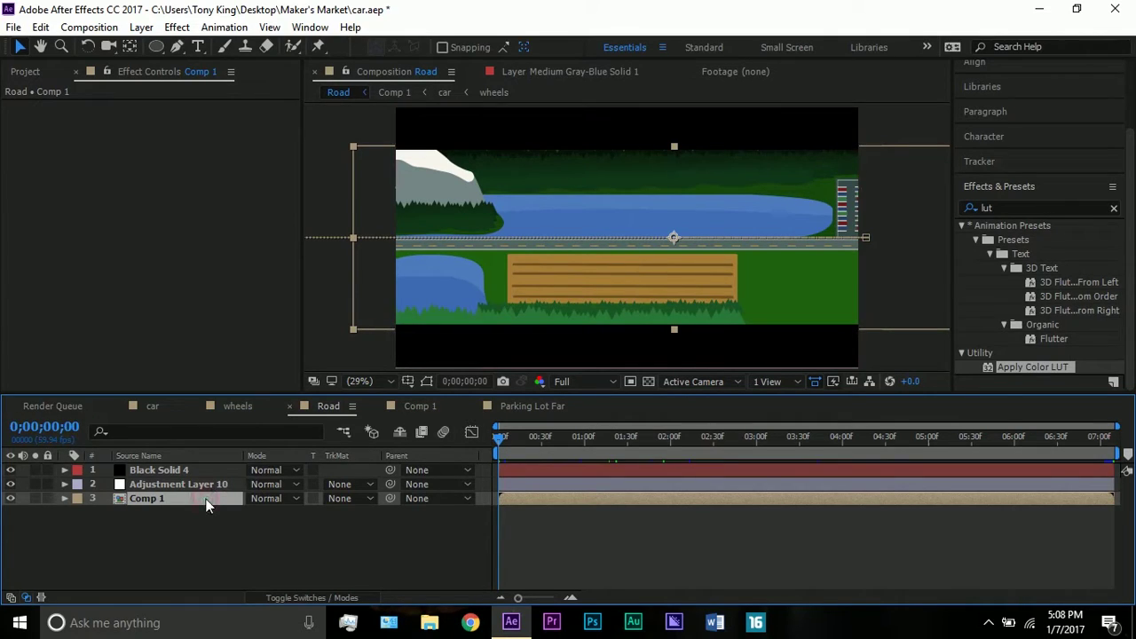
key("p")
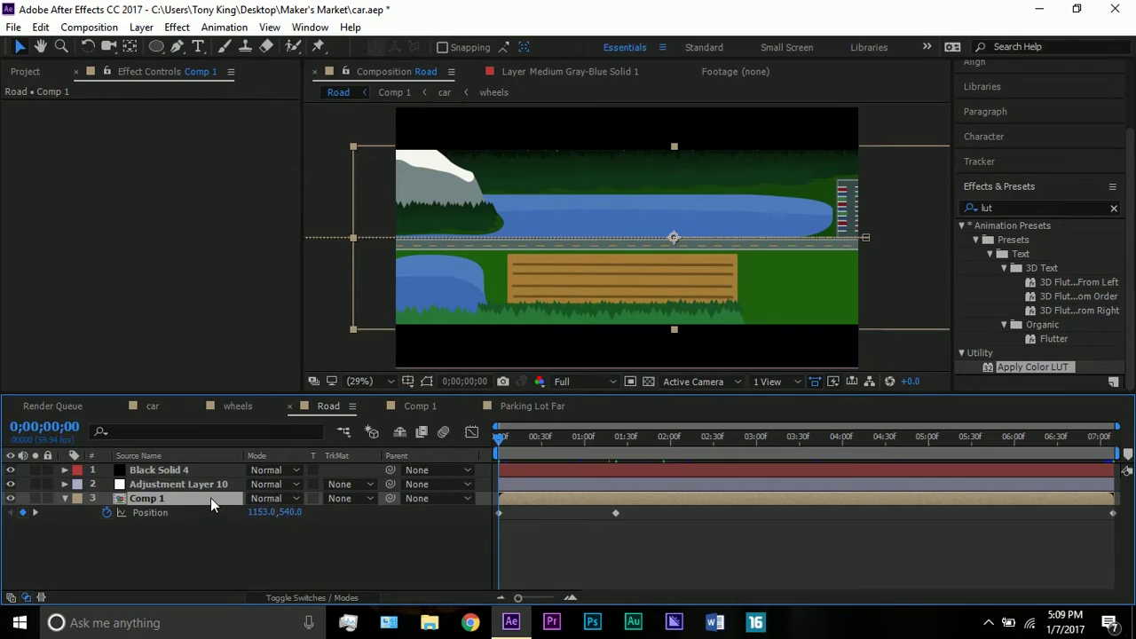
key("shift+s")
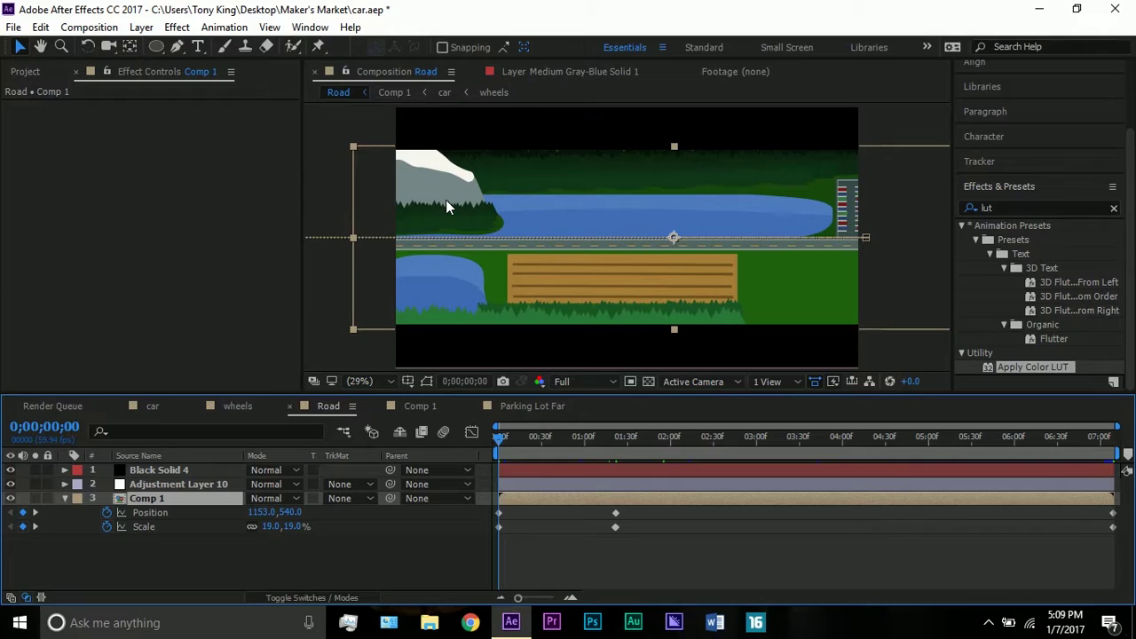
left_click(421, 406)
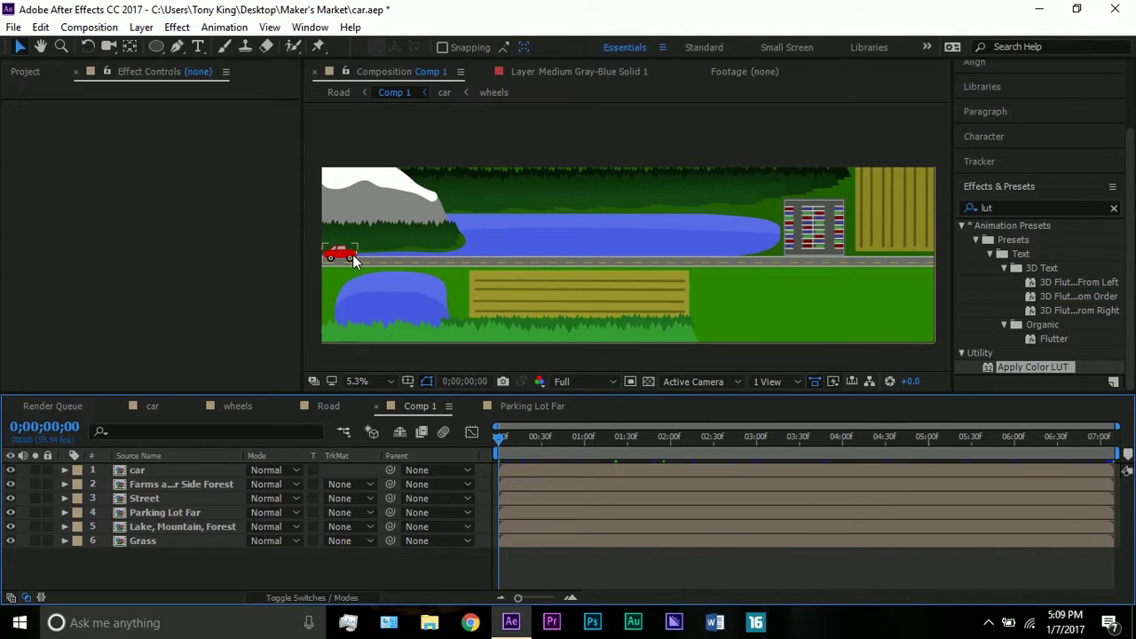
- Open the Grass precomp to inspect its two green solids, then return to Comp 1
left_click(317, 206)
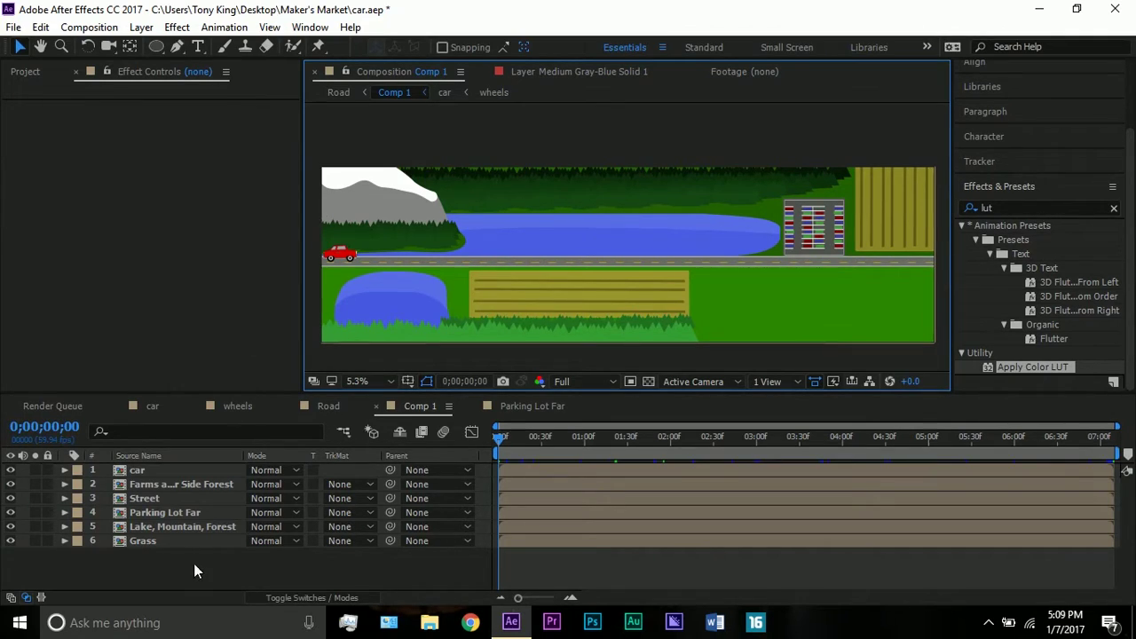
left_click(163, 542)
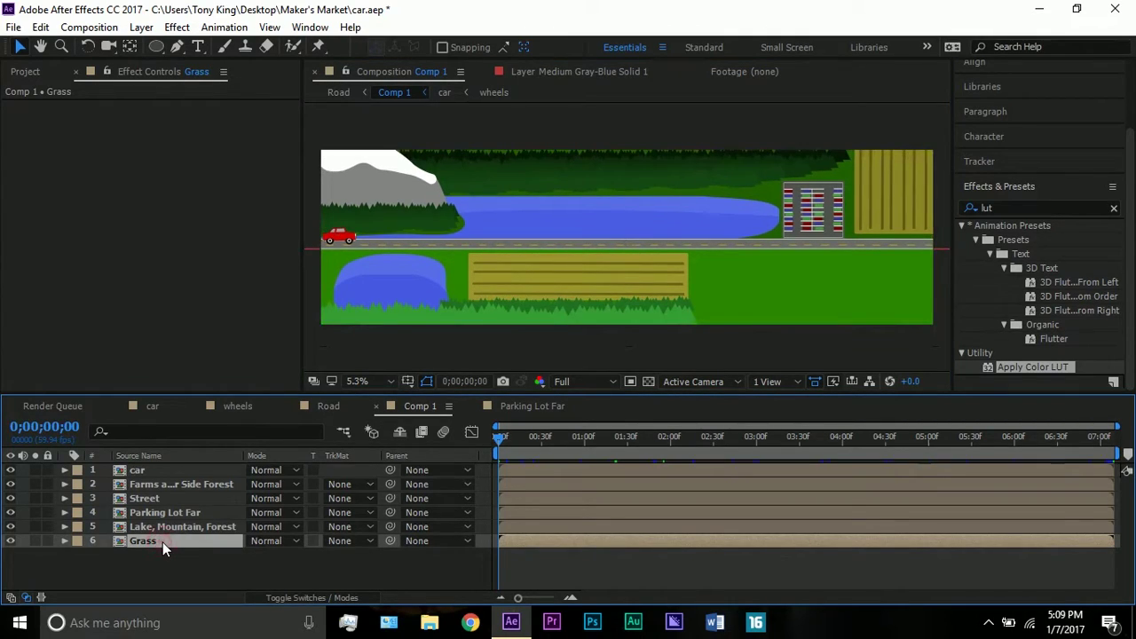
double_click(163, 542)
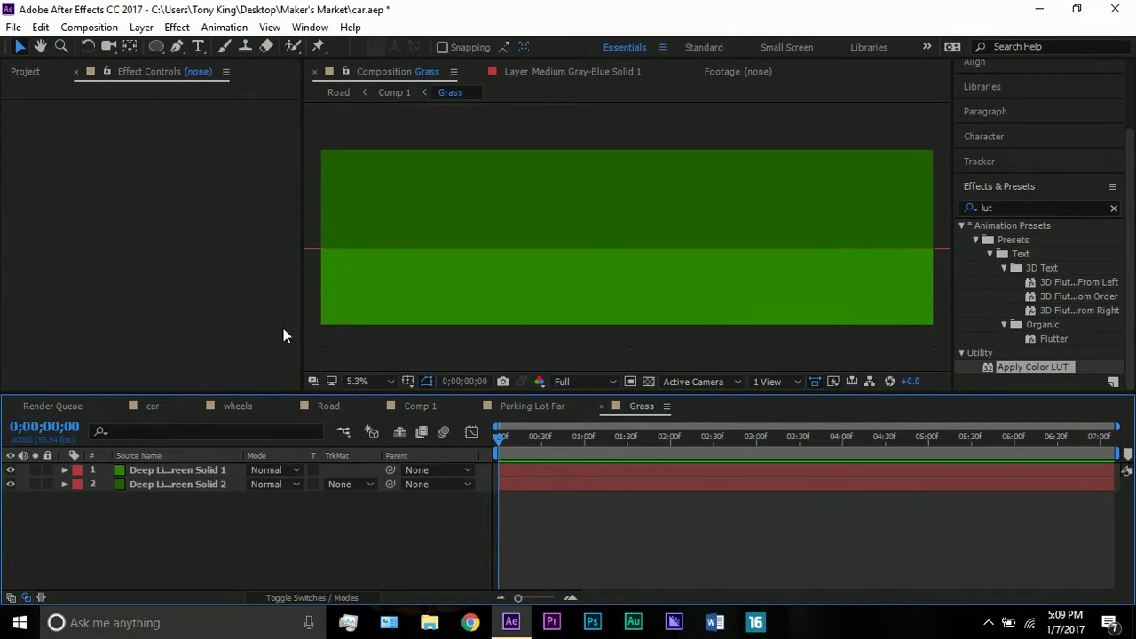
left_click(146, 471)
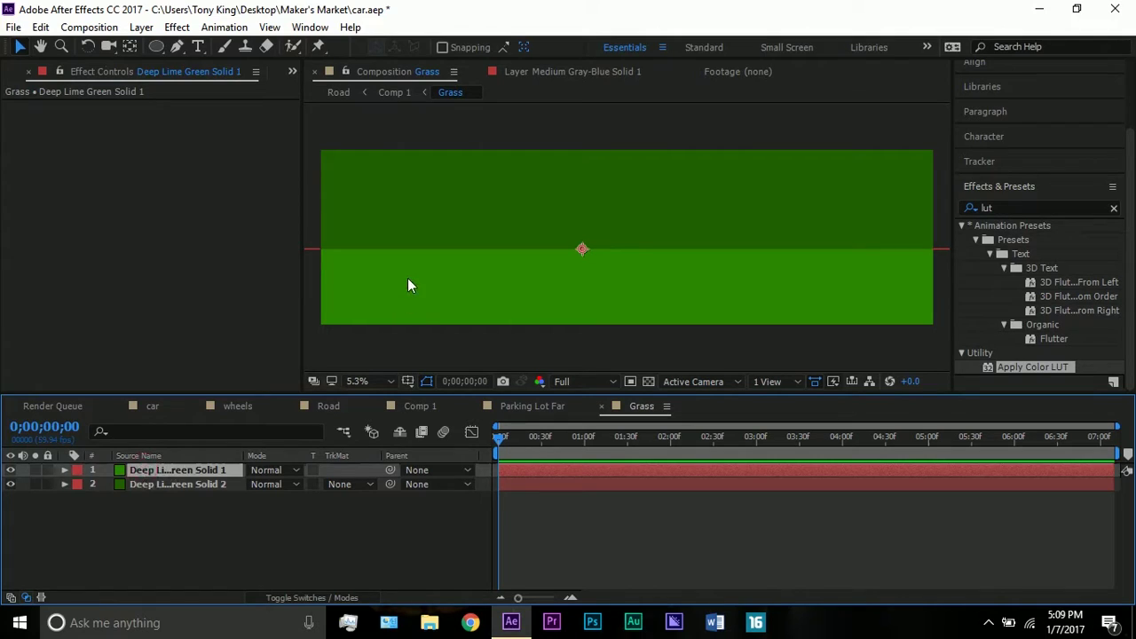
left_click(445, 182)
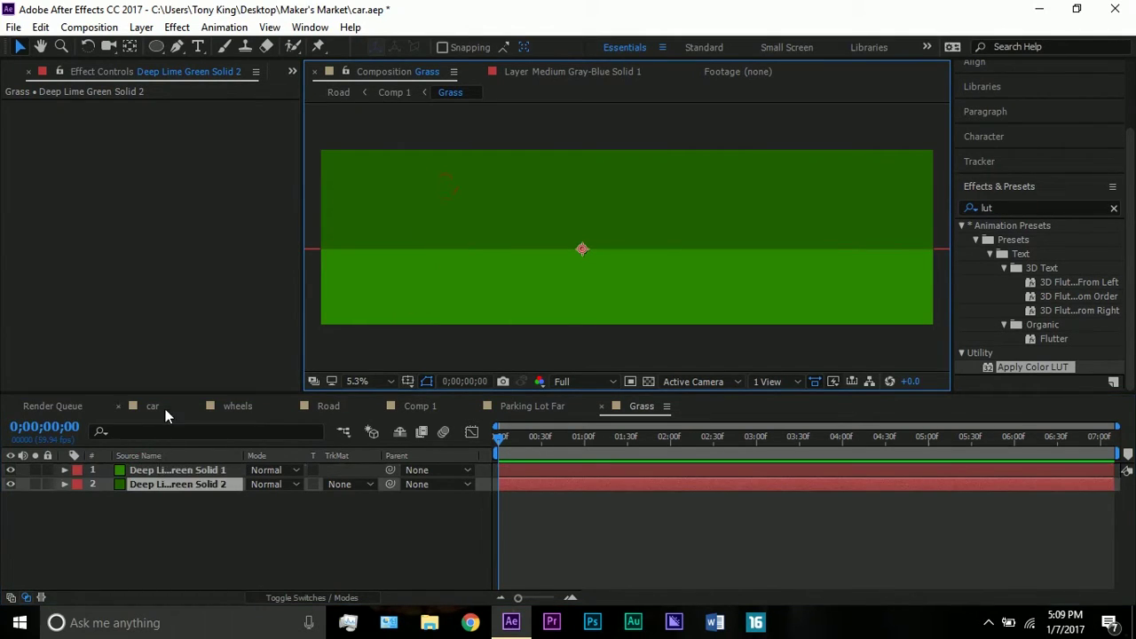
left_click(419, 406)
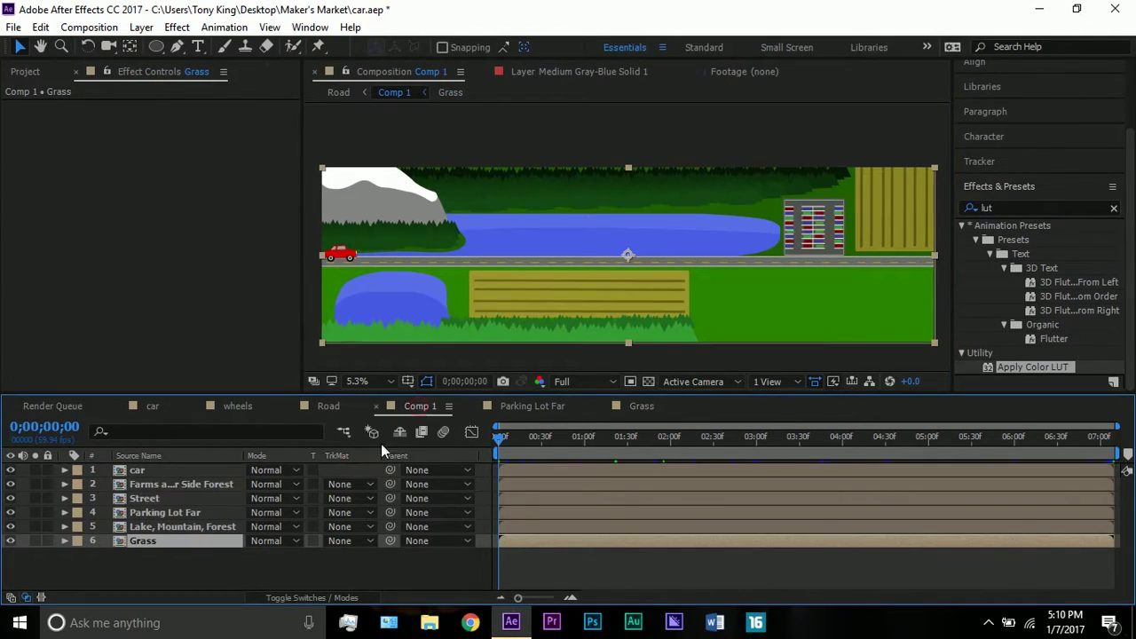
left_click(188, 528)
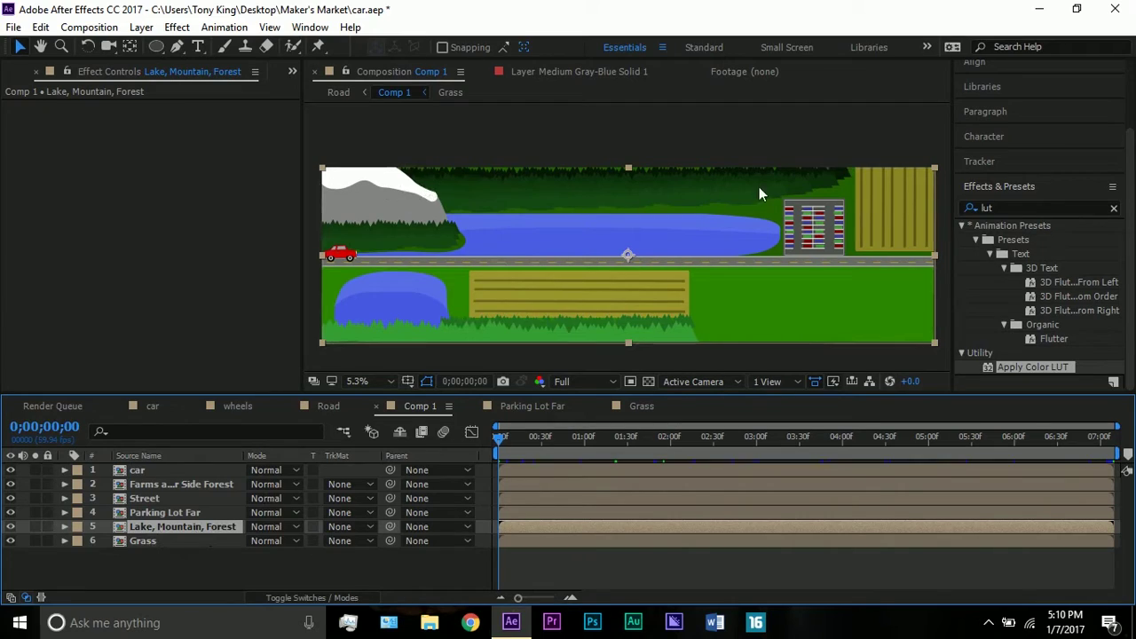
- Open Tree Patch One and Tree Patch One 5, pan and zoom to 6.25%, then show Grass
left_click(18, 76)
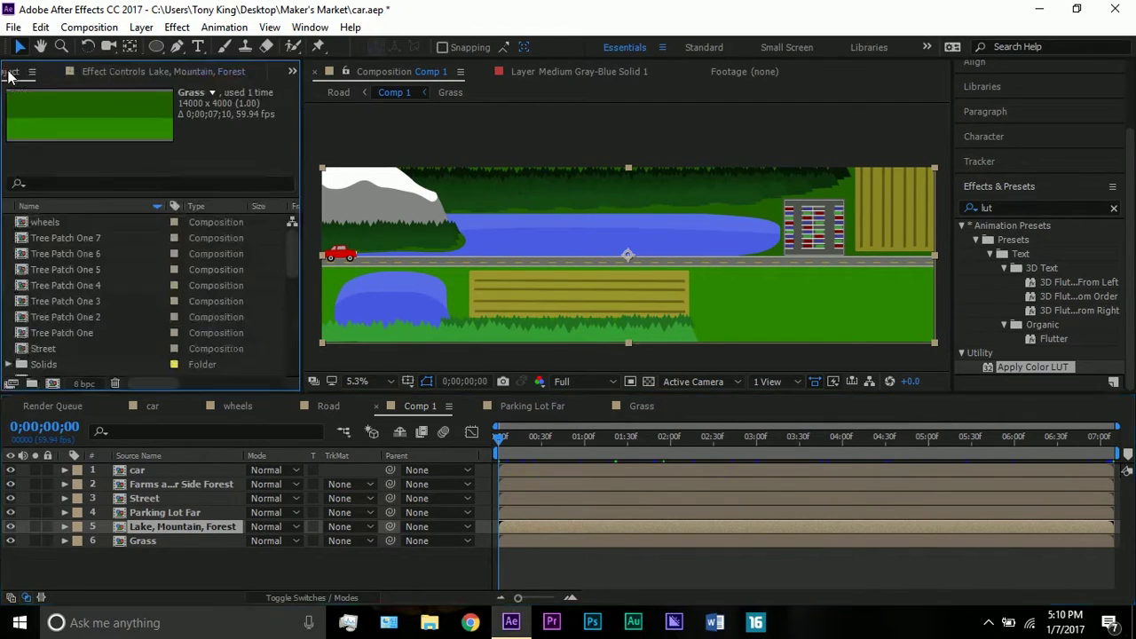
left_click(85, 333)
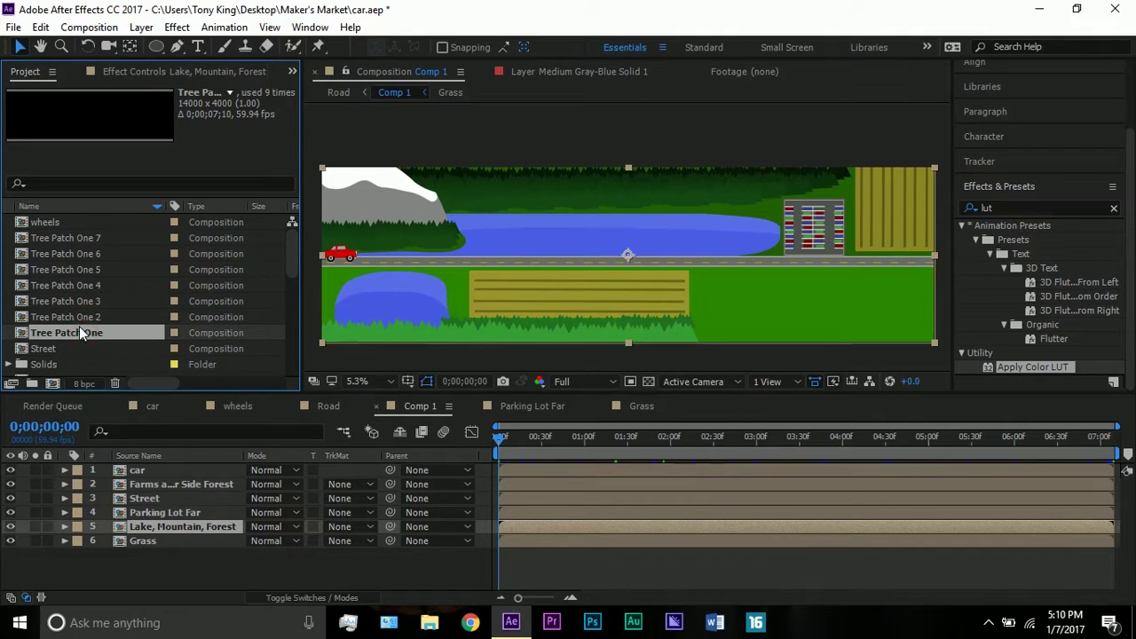
double_click(81, 332)
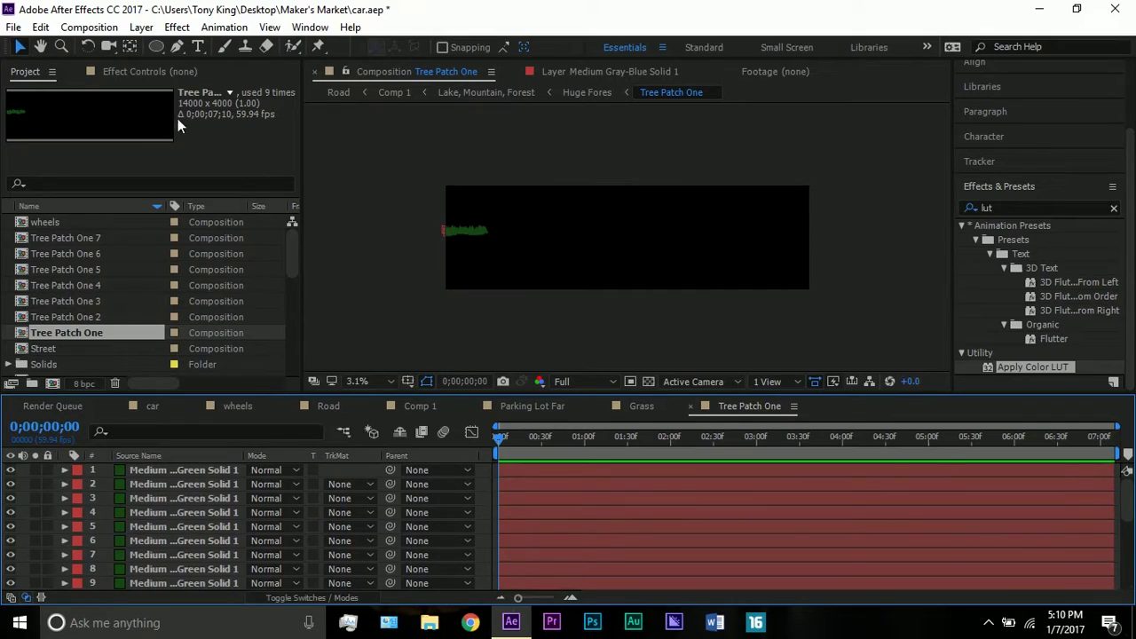
left_click(42, 46)
scroll(415, 241, "up", 2)
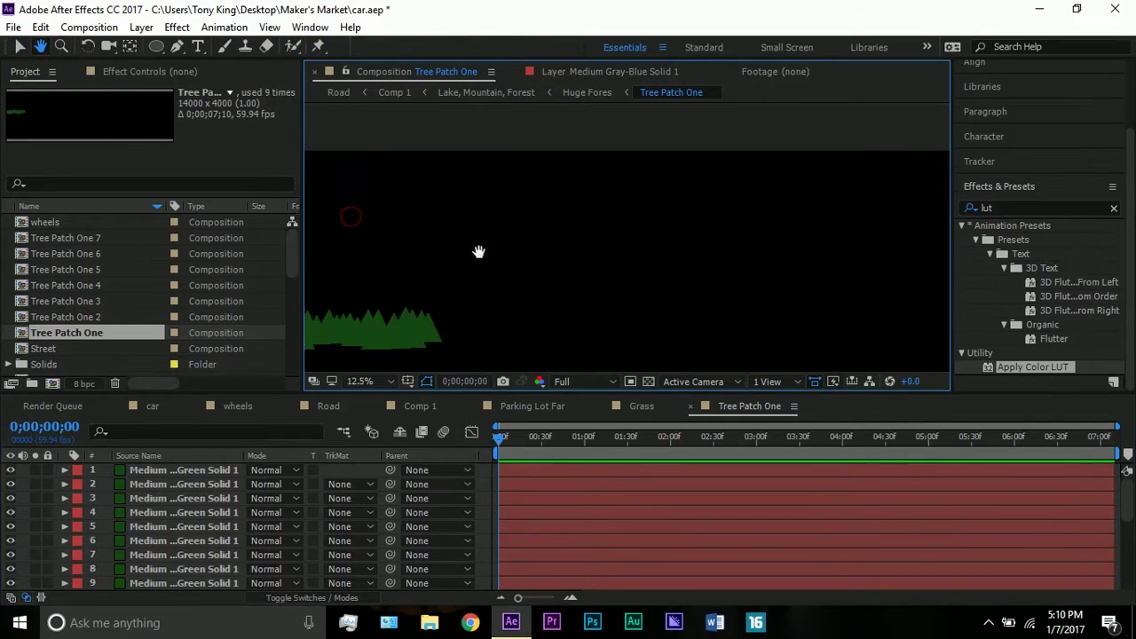
left_click_drag(477, 251, 619, 211)
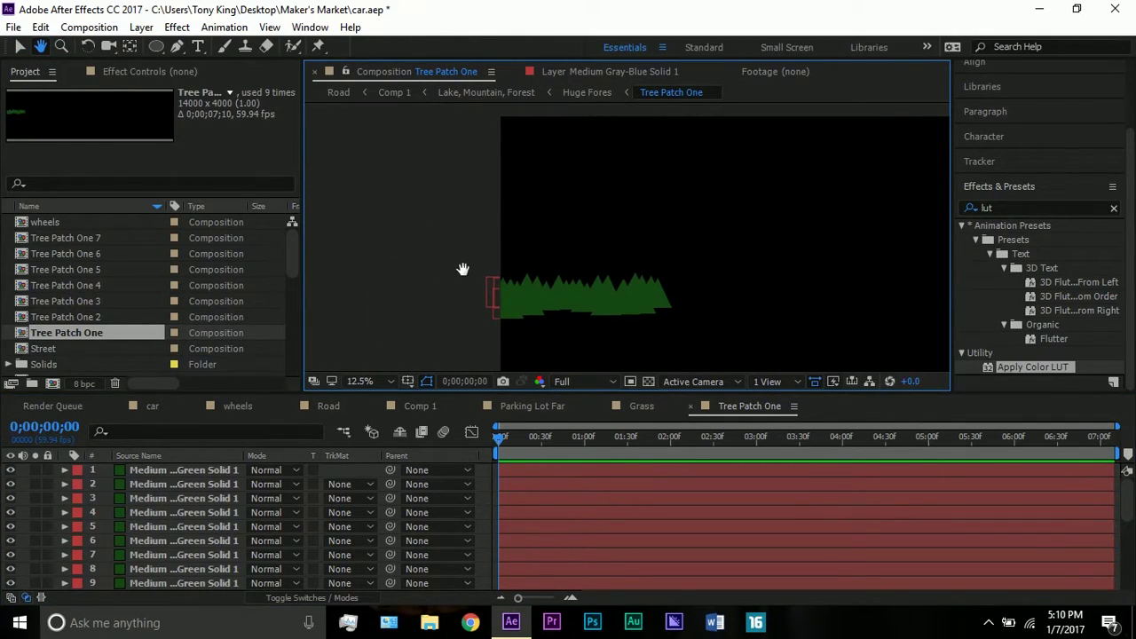
left_click(19, 48)
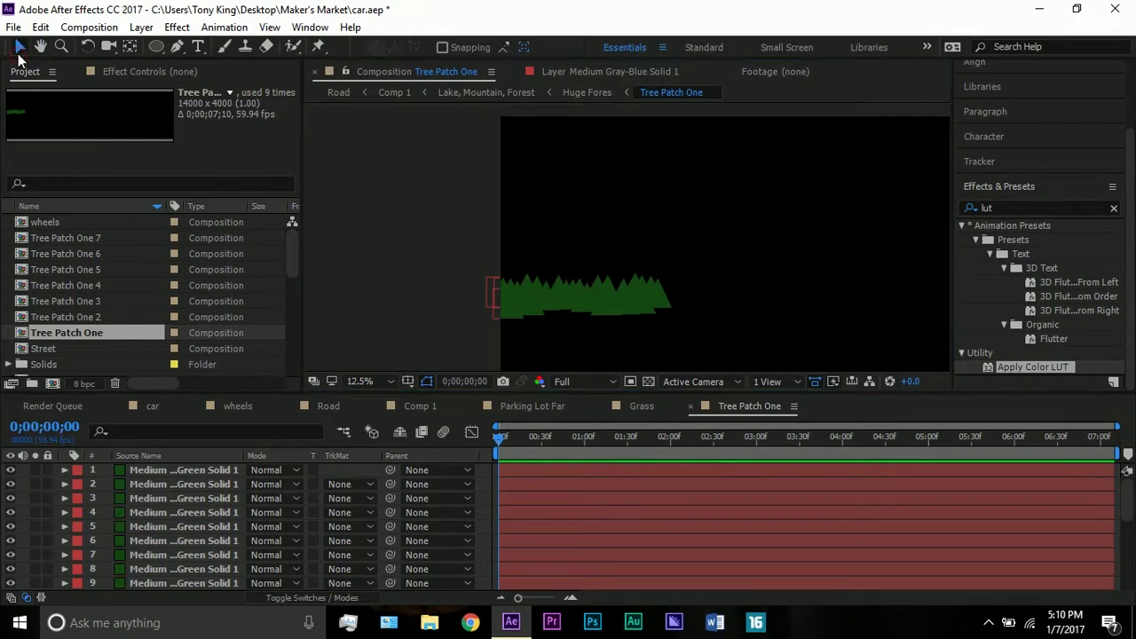
key("comma")
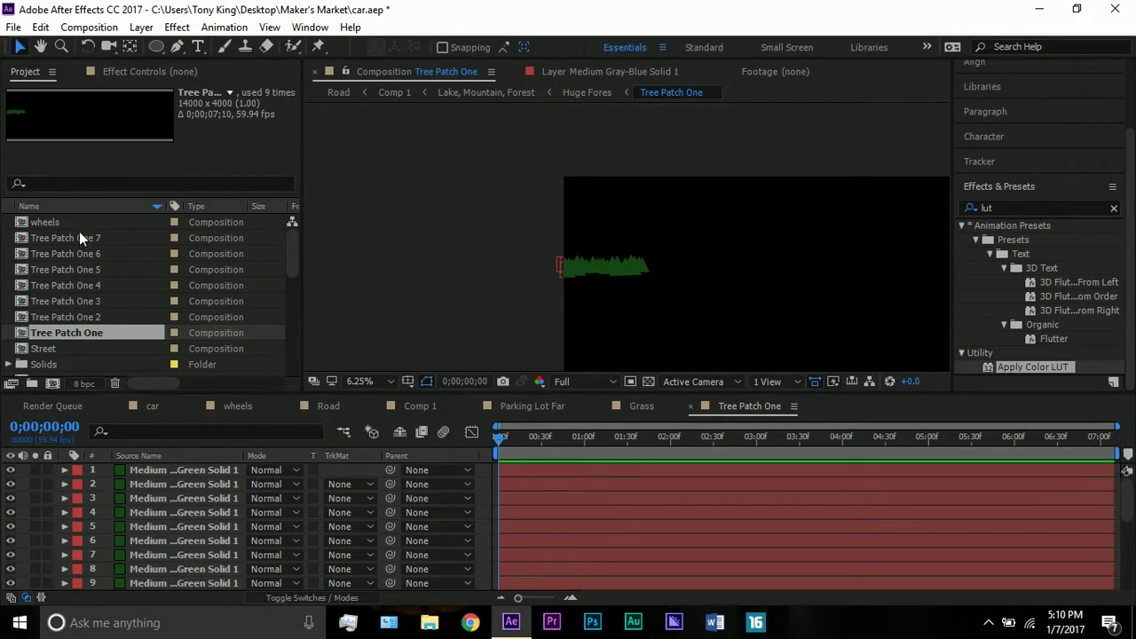
double_click(135, 274)
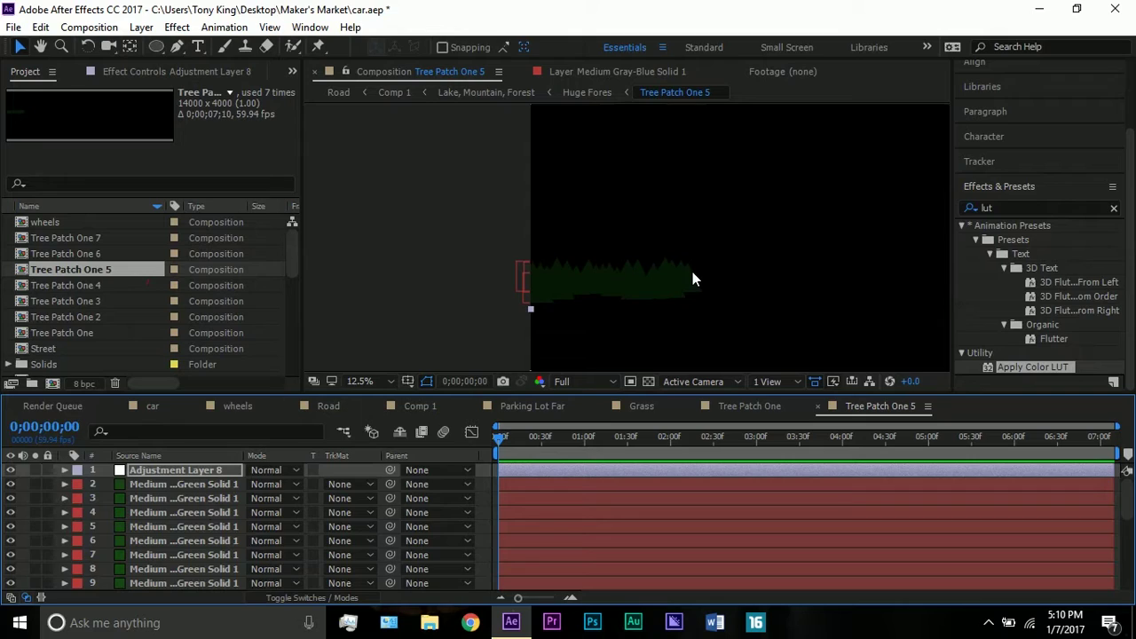
left_click(642, 407)
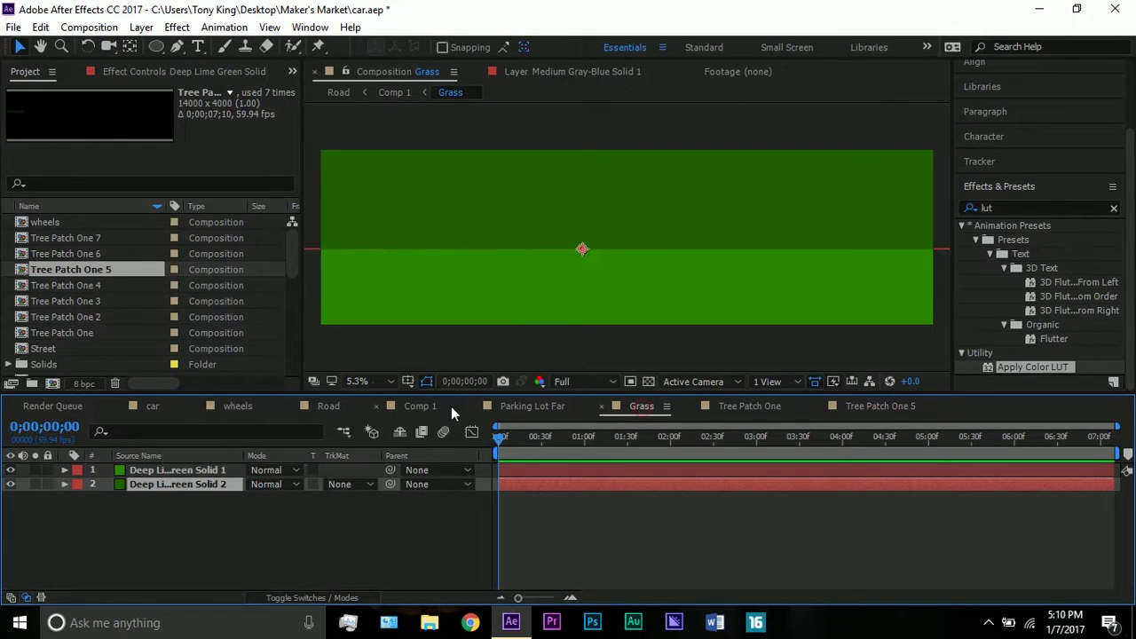
- In Comp 1, select Parking Lot Far, Lake Mountain Forest and Farms Far Side Forest layers
left_click(410, 406)
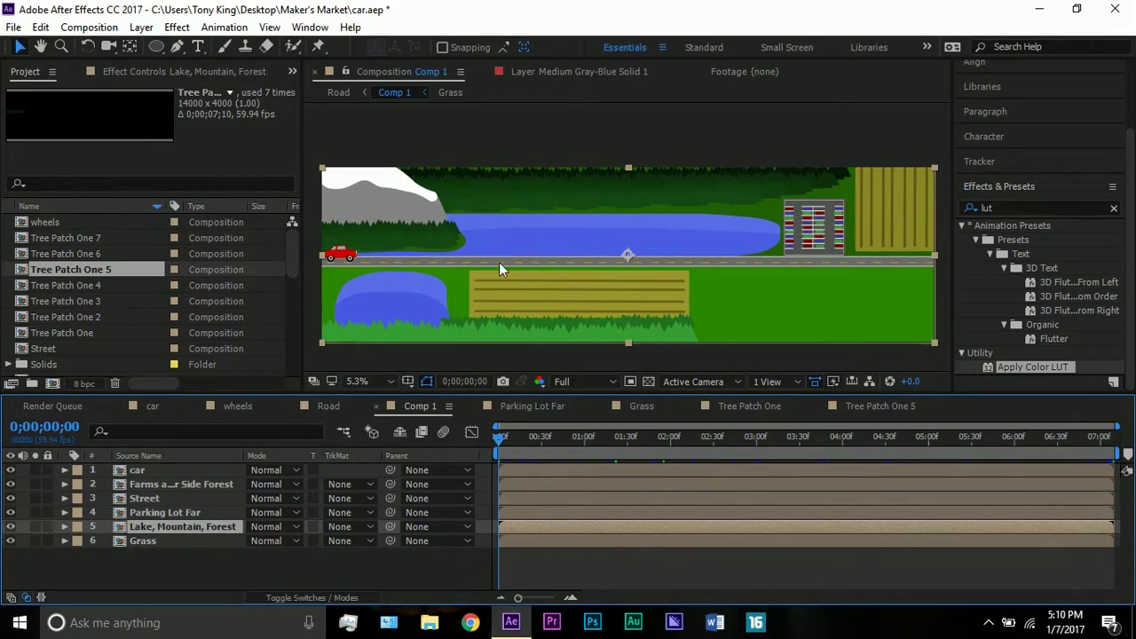
left_click(166, 513)
left_click(166, 528)
left_click(162, 484)
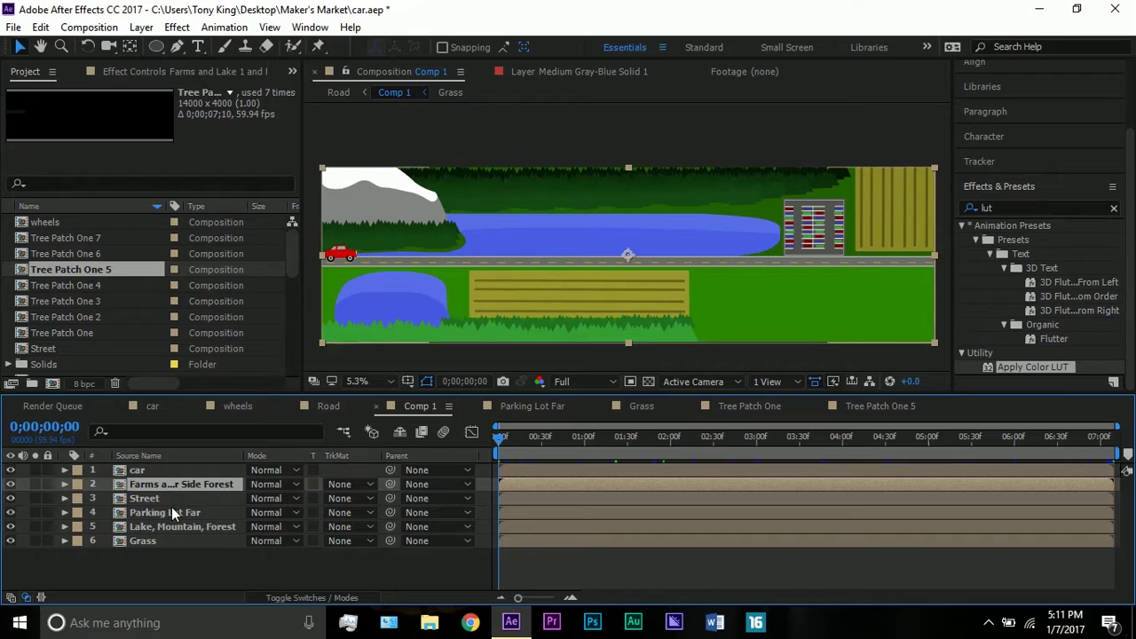
left_click(171, 508)
- Open Parking Lot Far at 12.5% and view the pale green solids' Stroke effect settings
double_click(171, 512)
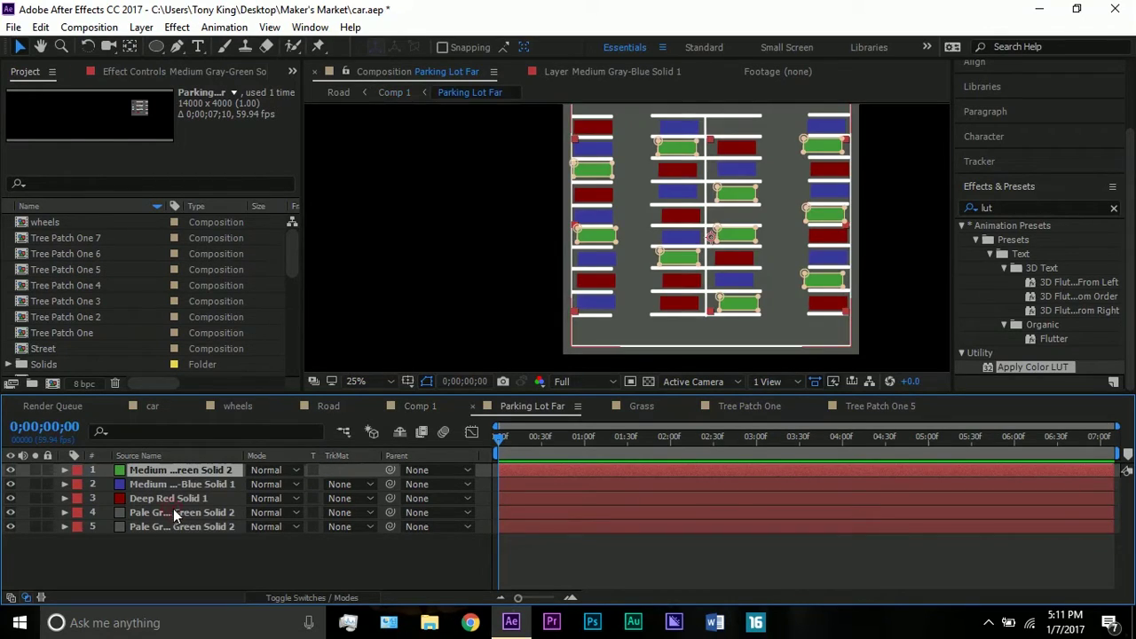
left_click(397, 195)
key("comma")
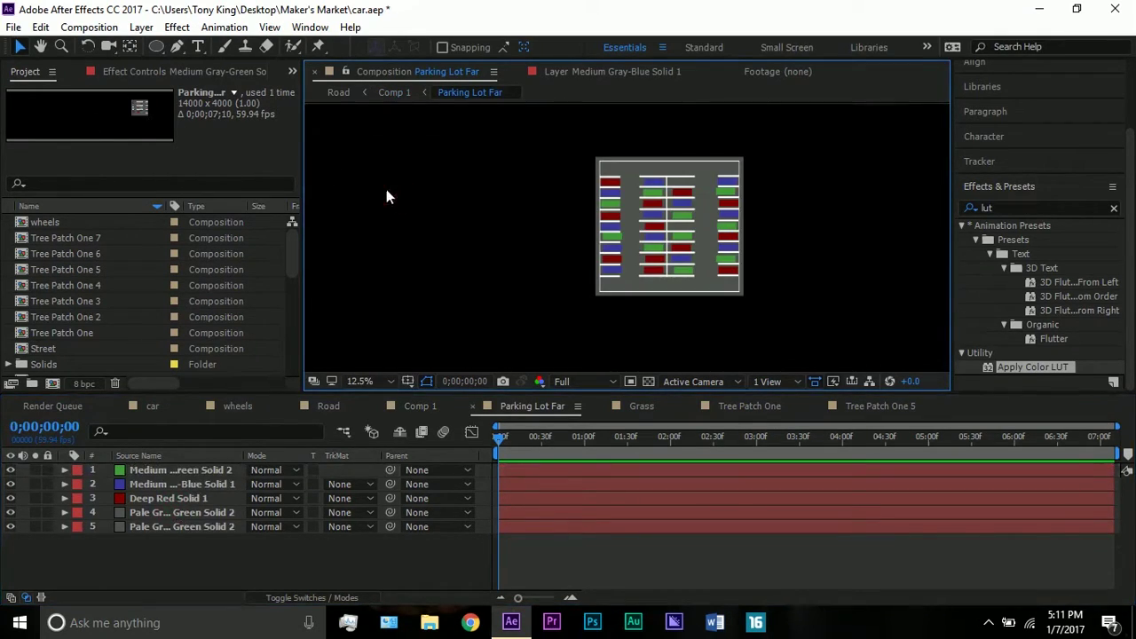
left_click(153, 528)
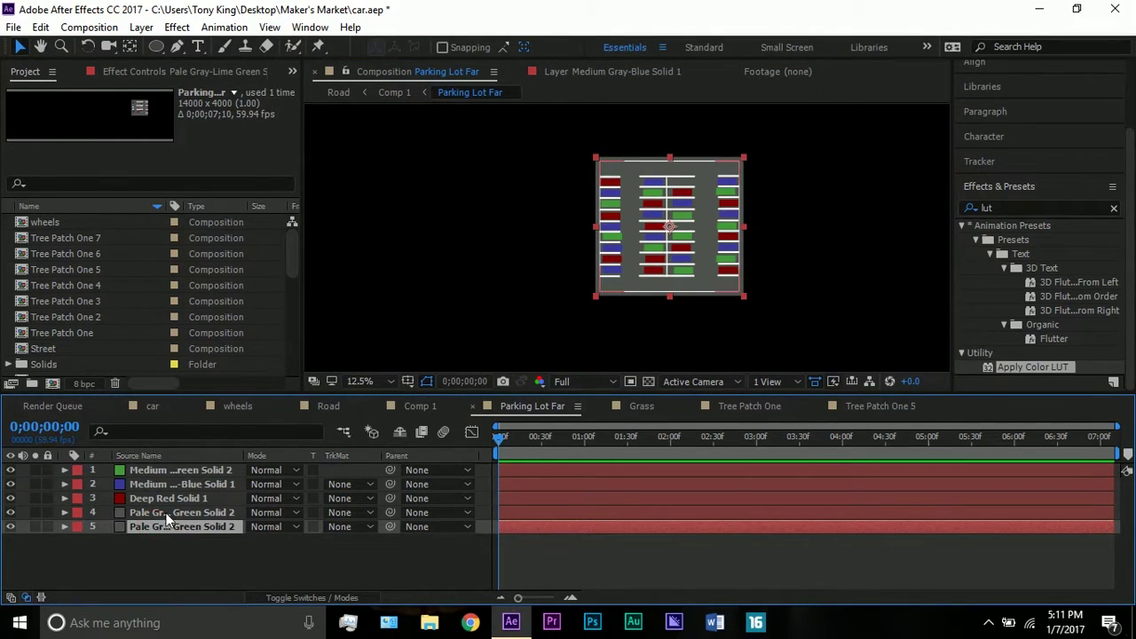
left_click(166, 514)
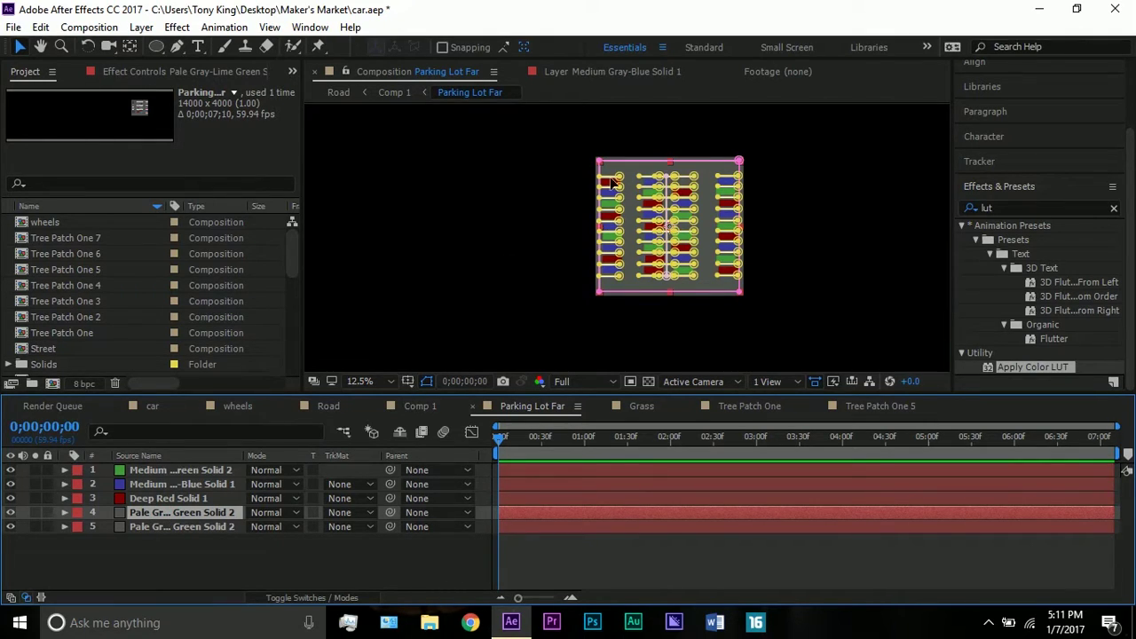
scroll(628, 188, "up", 1)
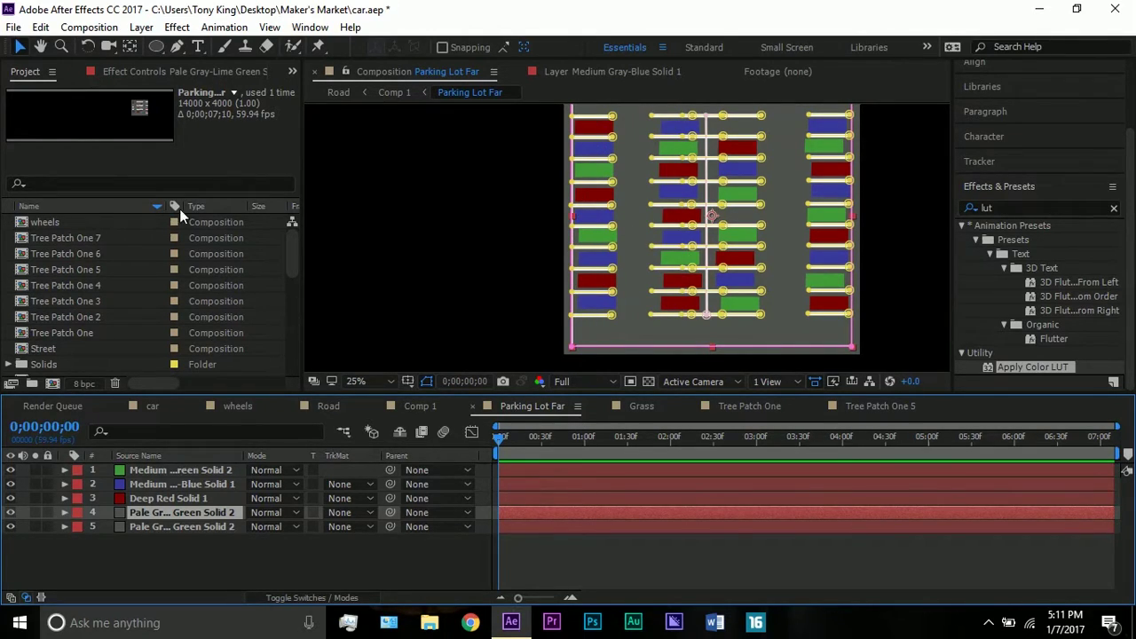
left_click(158, 72)
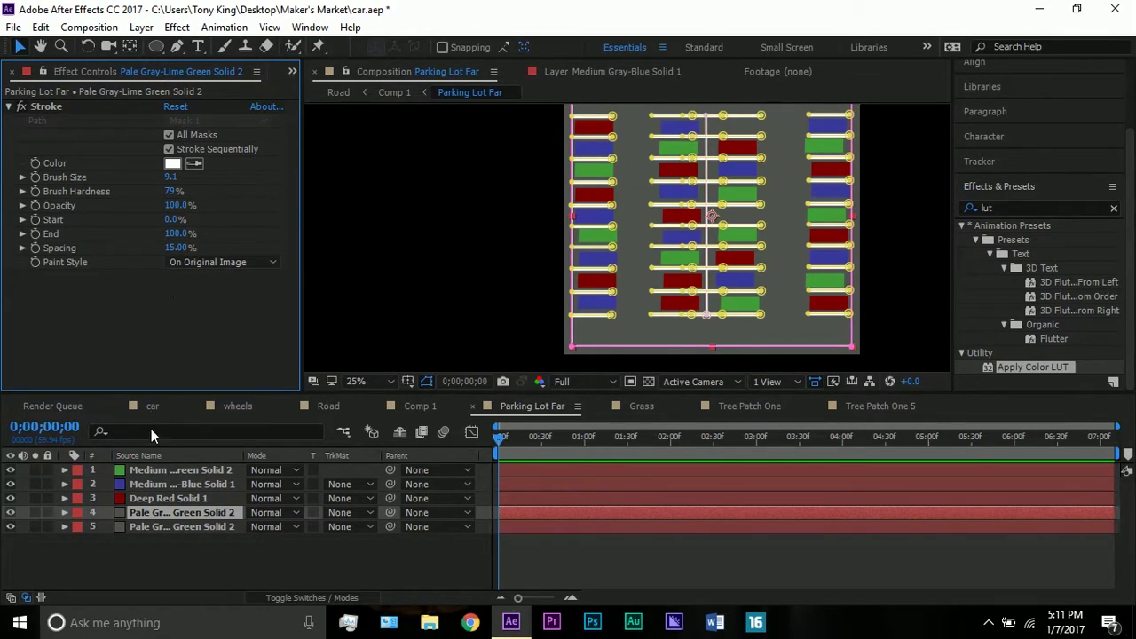
- Check the Deep Red Solid 1 cars layer, then return to Comp 1 and select Street
left_click(178, 498)
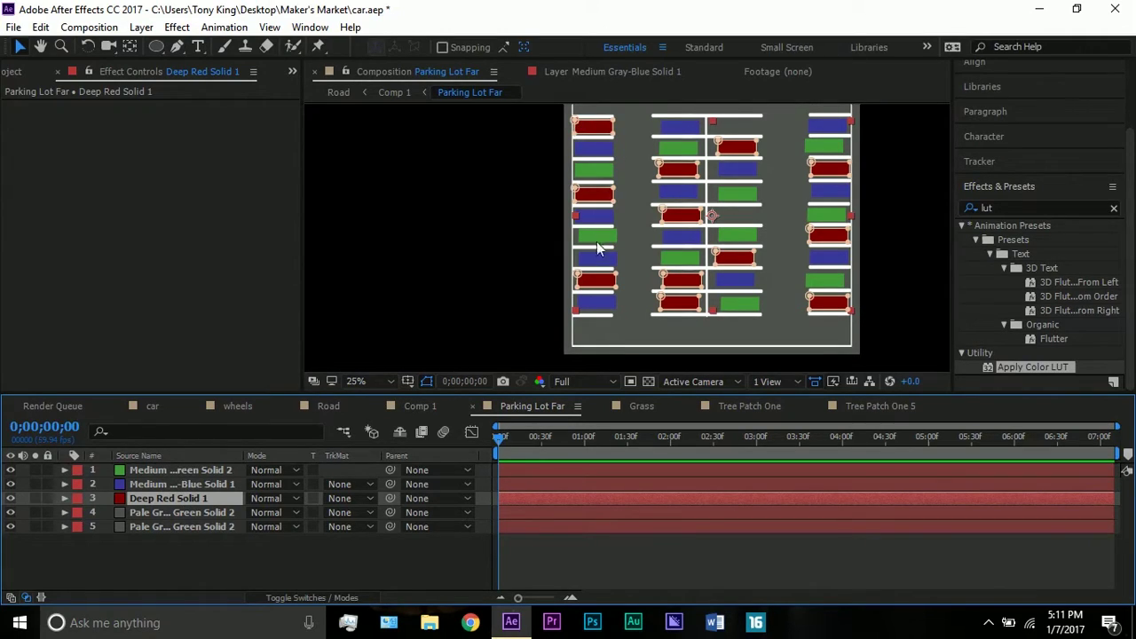
left_click(524, 238)
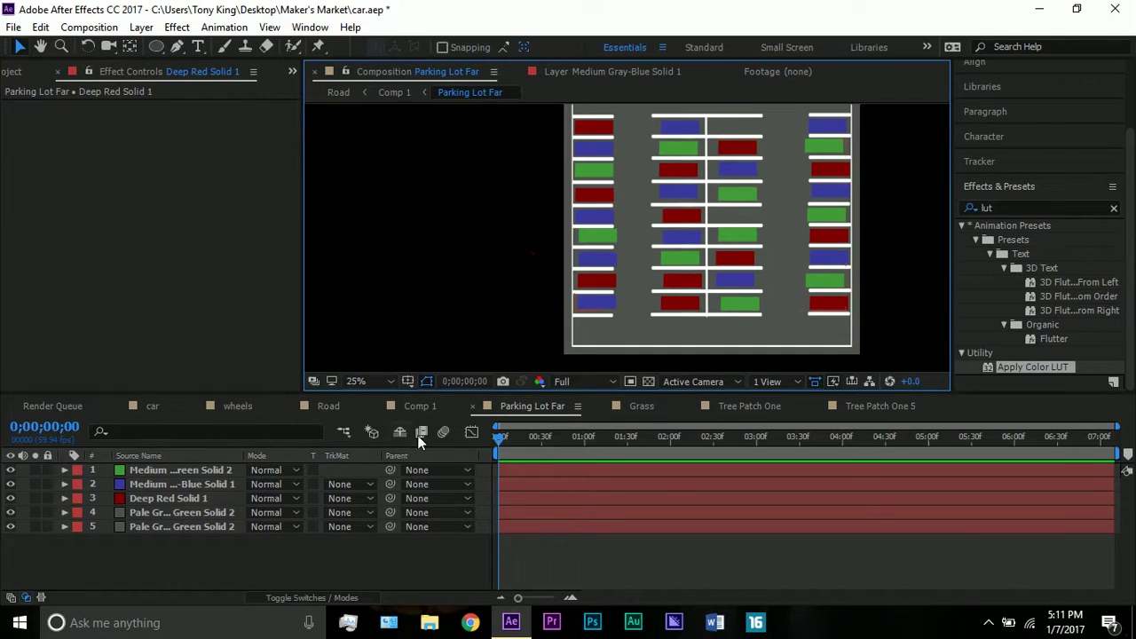
left_click(409, 410)
left_click(146, 499)
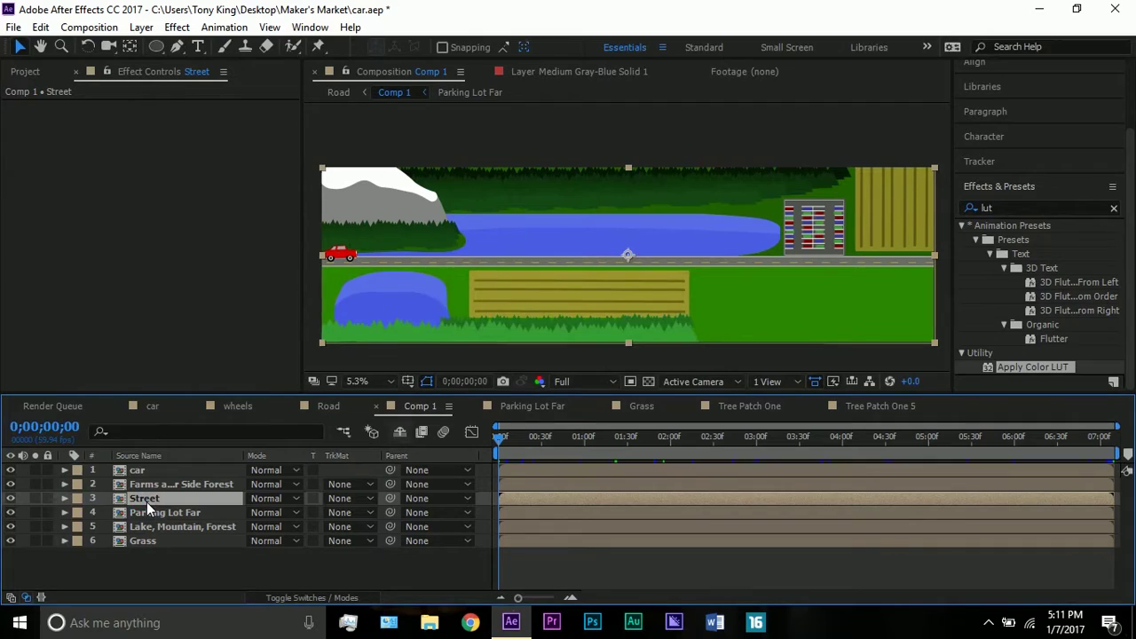
- Open the Street precomp and inspect its Pale Gray-Lime Green Solid 1 layer
double_click(147, 502)
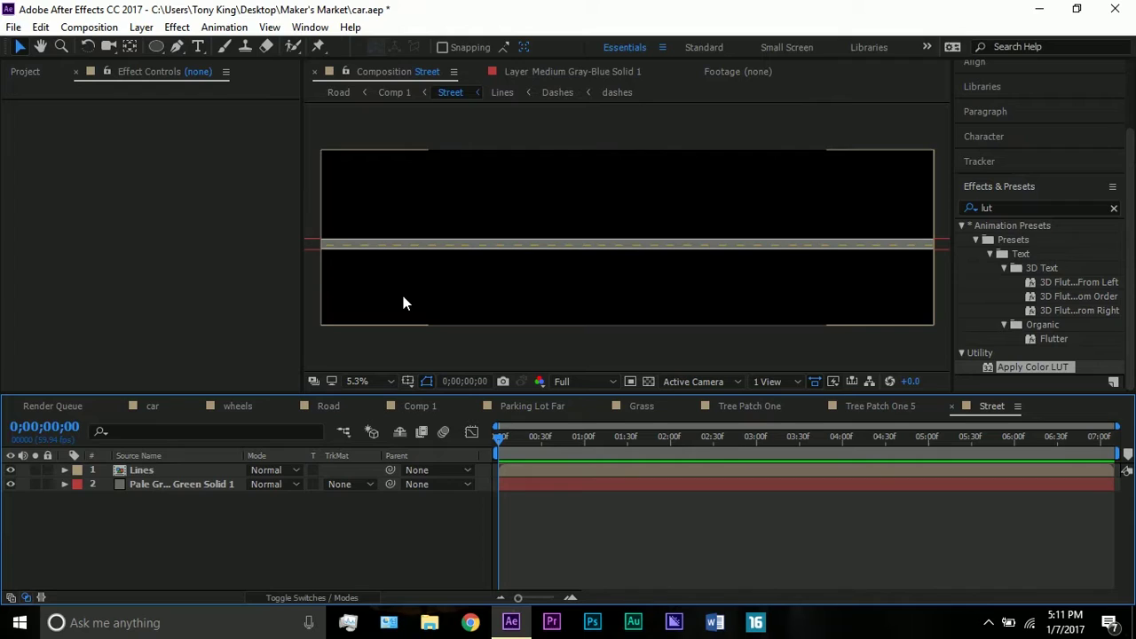
left_click(202, 484)
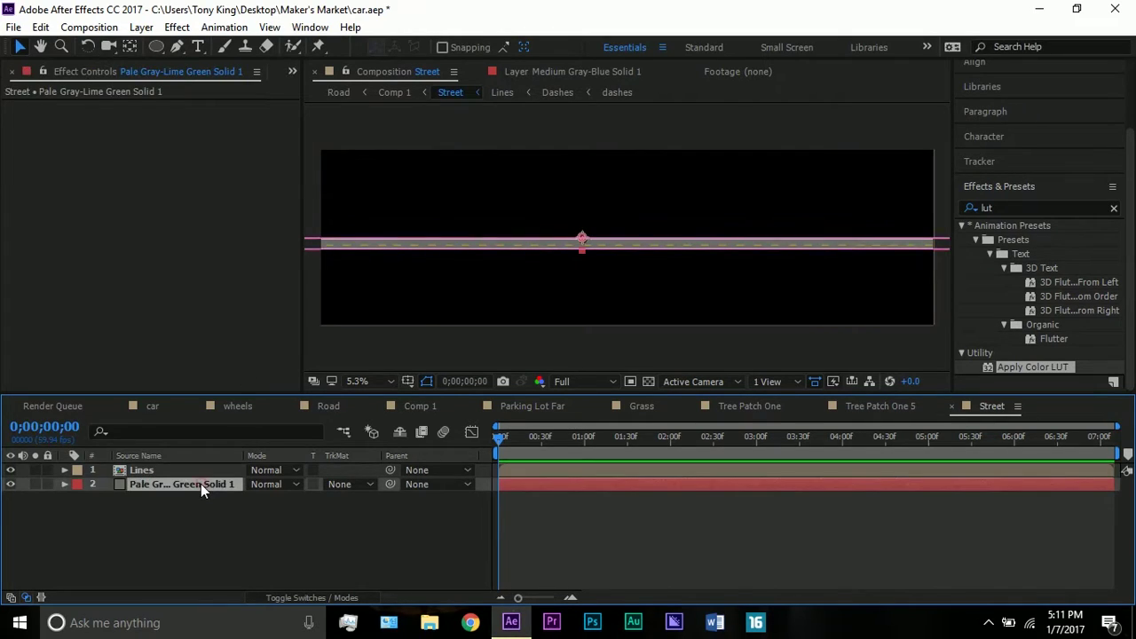
left_click(295, 167)
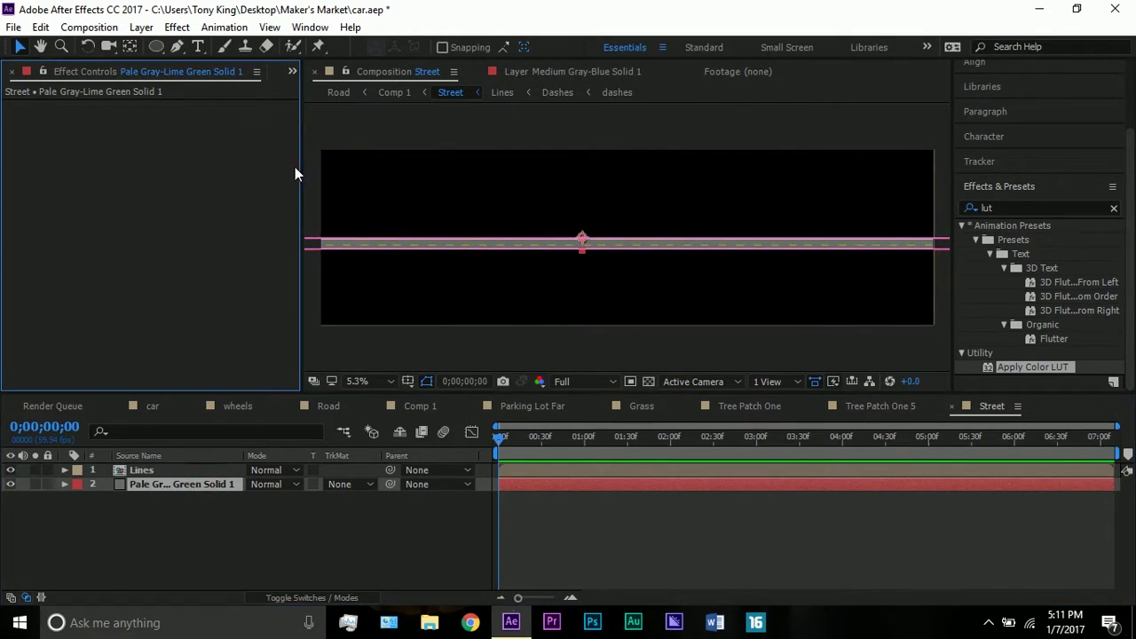
left_click(312, 178)
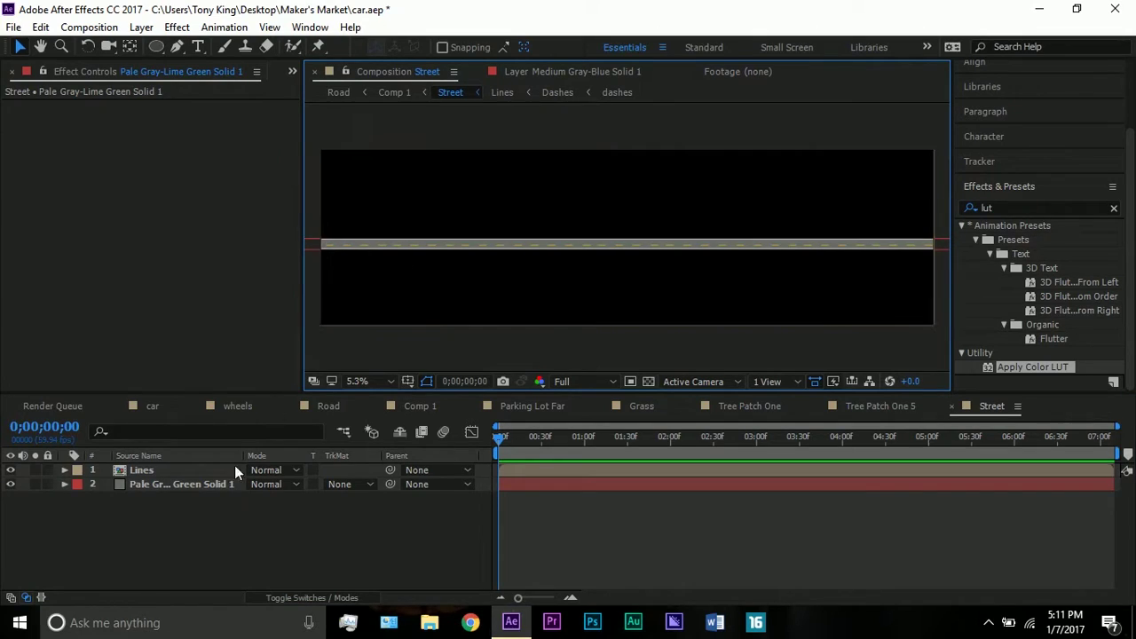
- Open the Lines precomp and inspect the white road line's Stroke and the Dashes layer
double_click(197, 474)
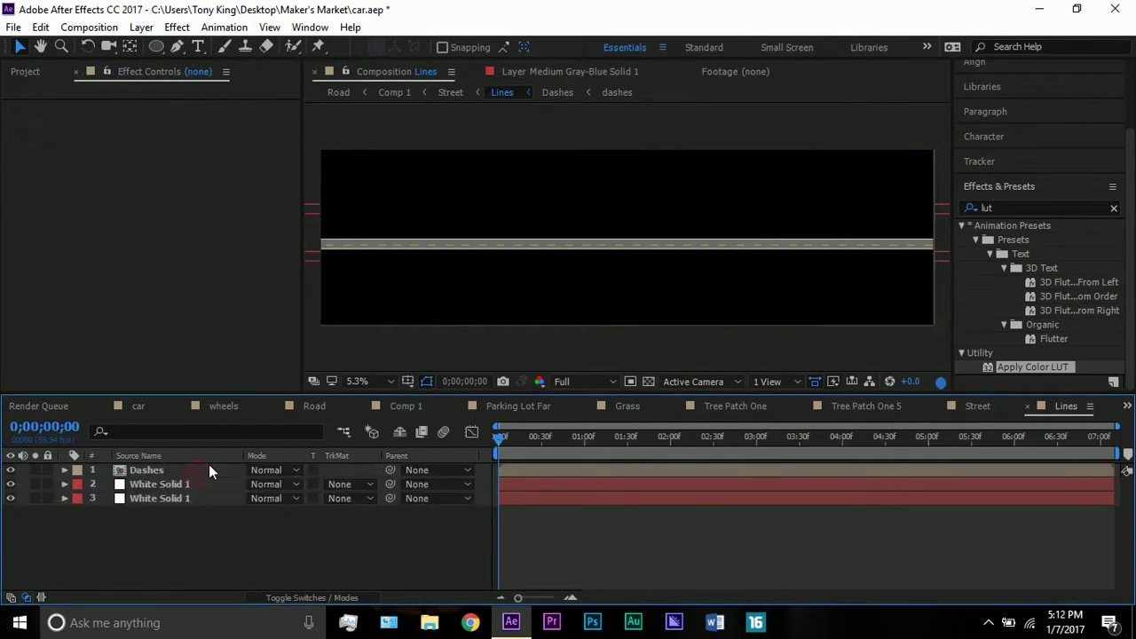
left_click(177, 484)
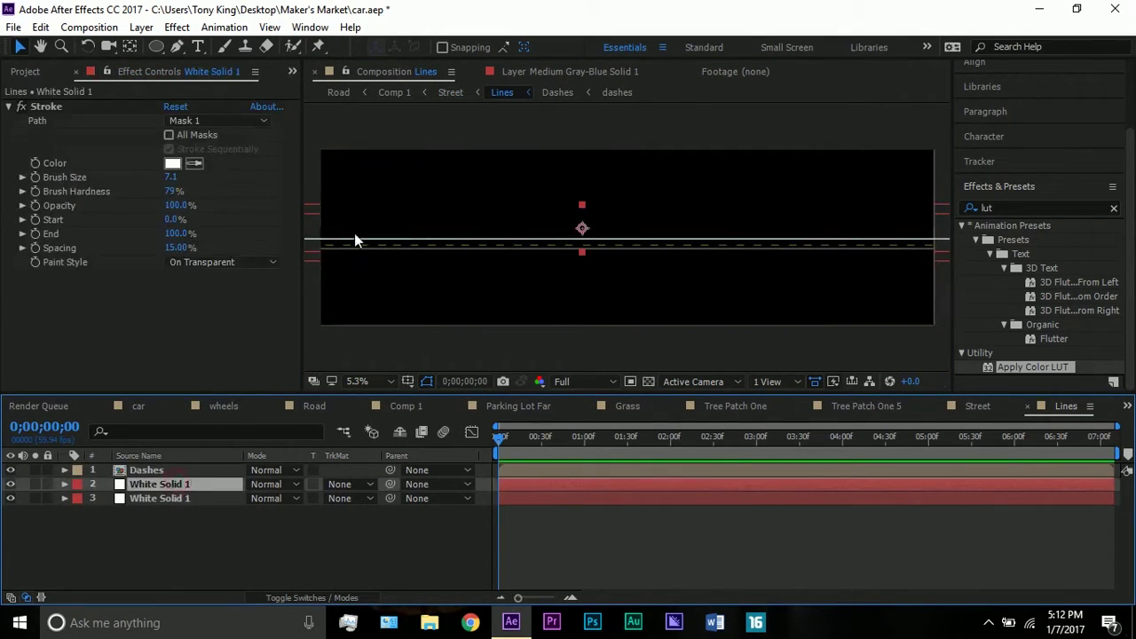
left_click(318, 326)
left_click(420, 242)
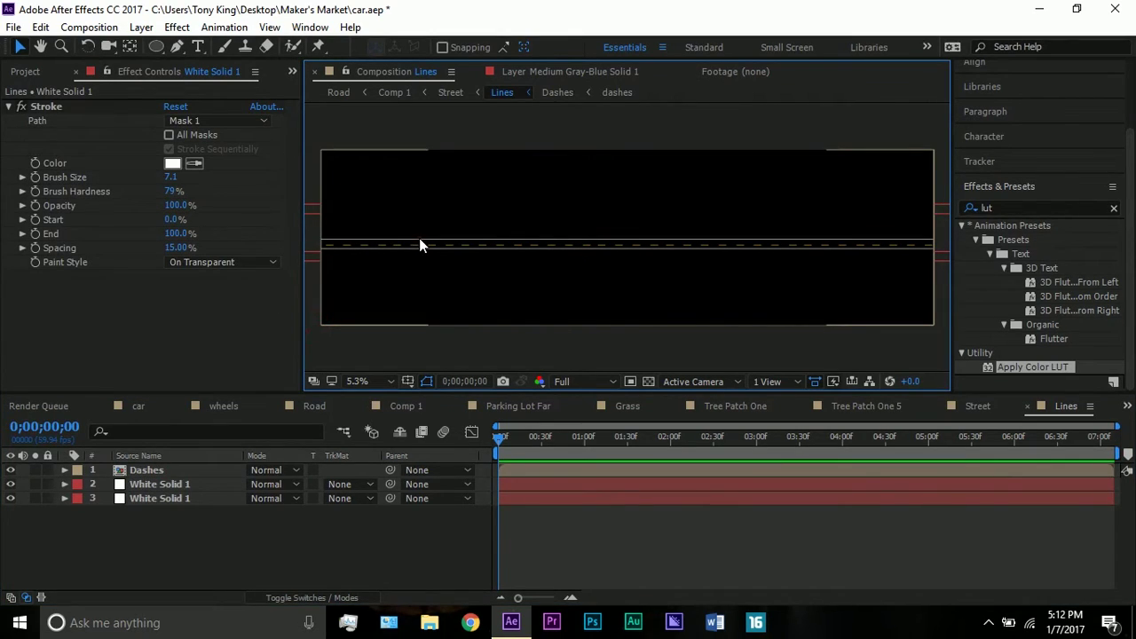
left_click(182, 484)
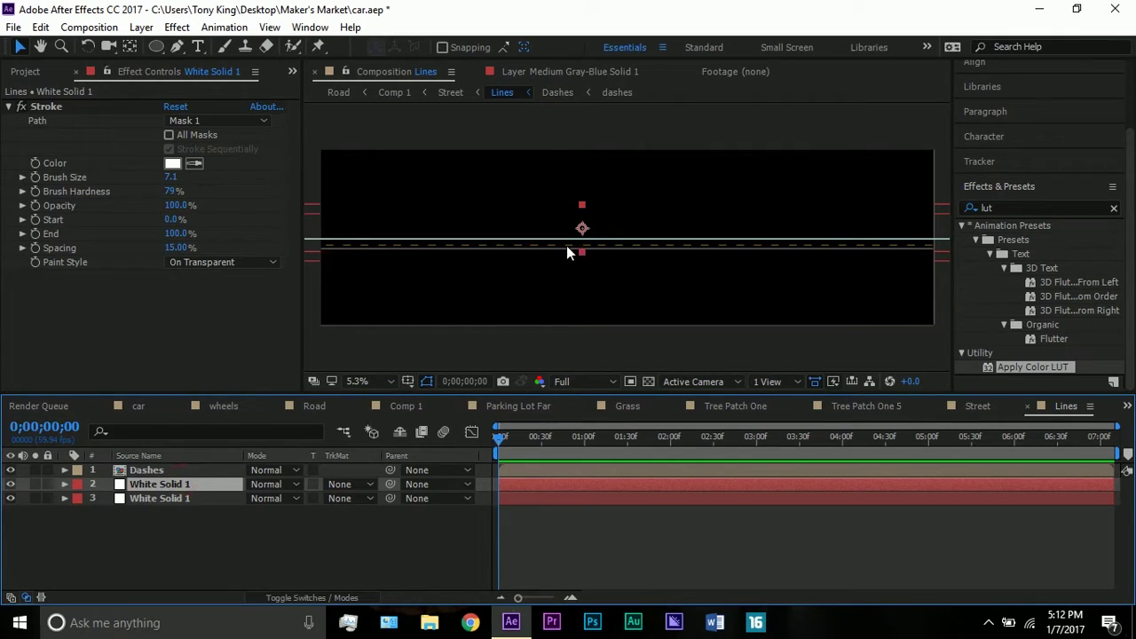
- Open the Dashes and nested dashes comps to inspect the yellow dash Stroke, then return to Comp 1
double_click(156, 472)
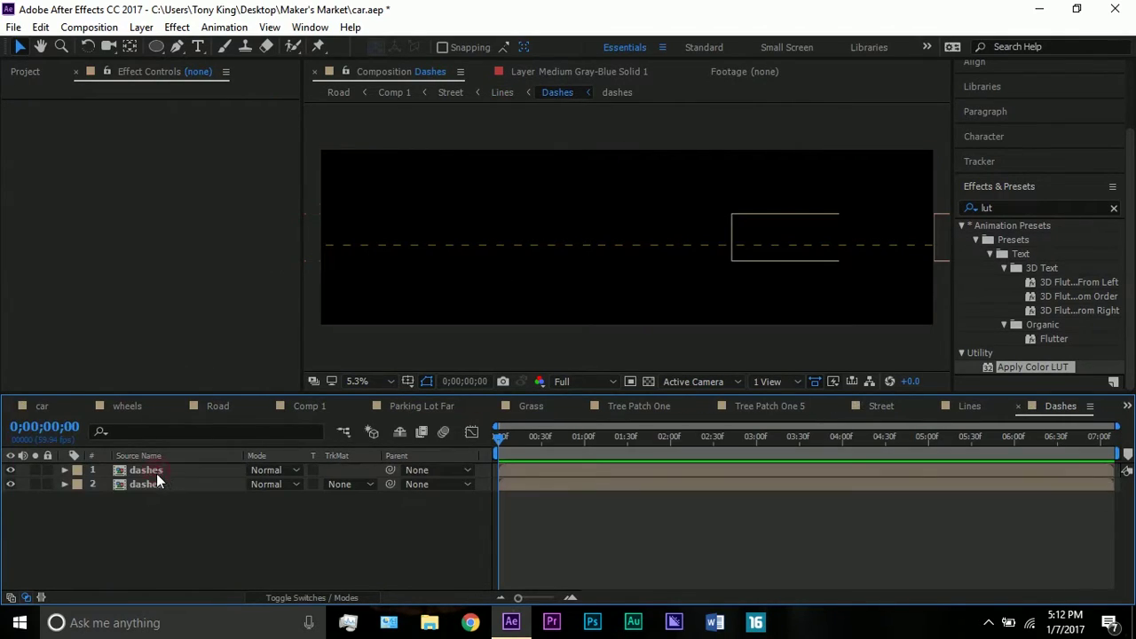
double_click(156, 474)
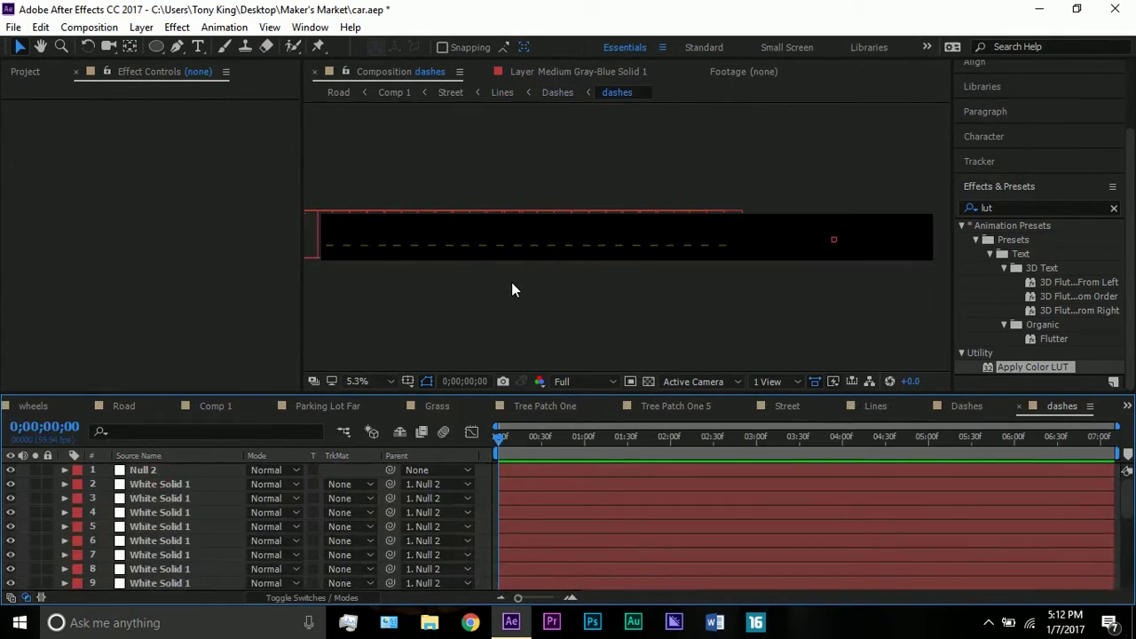
left_click(146, 484)
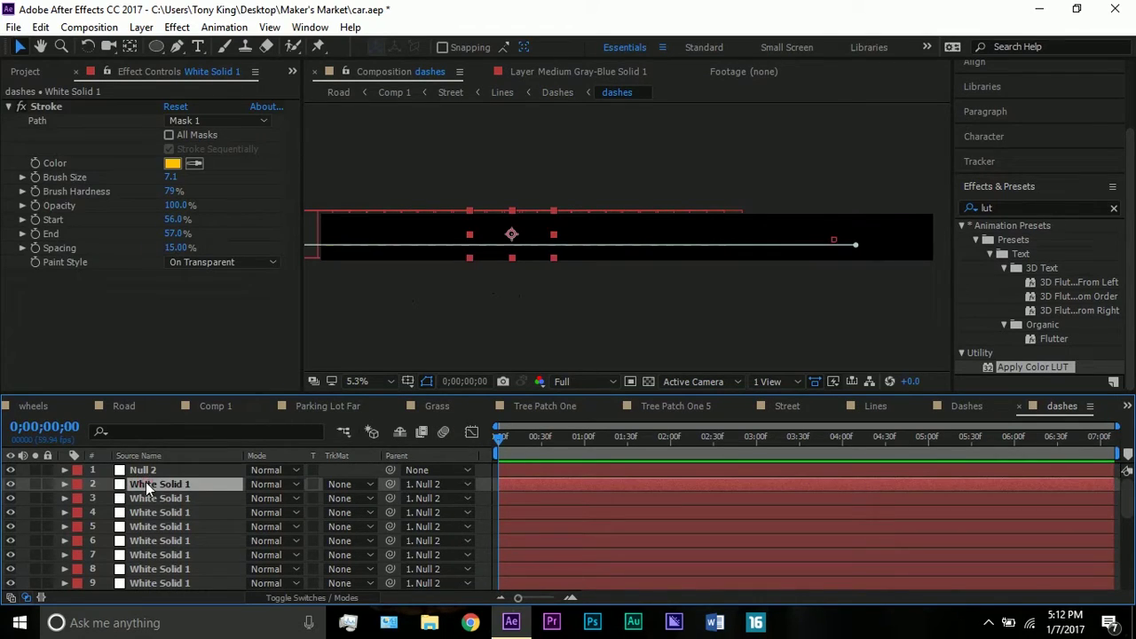
left_click(356, 347)
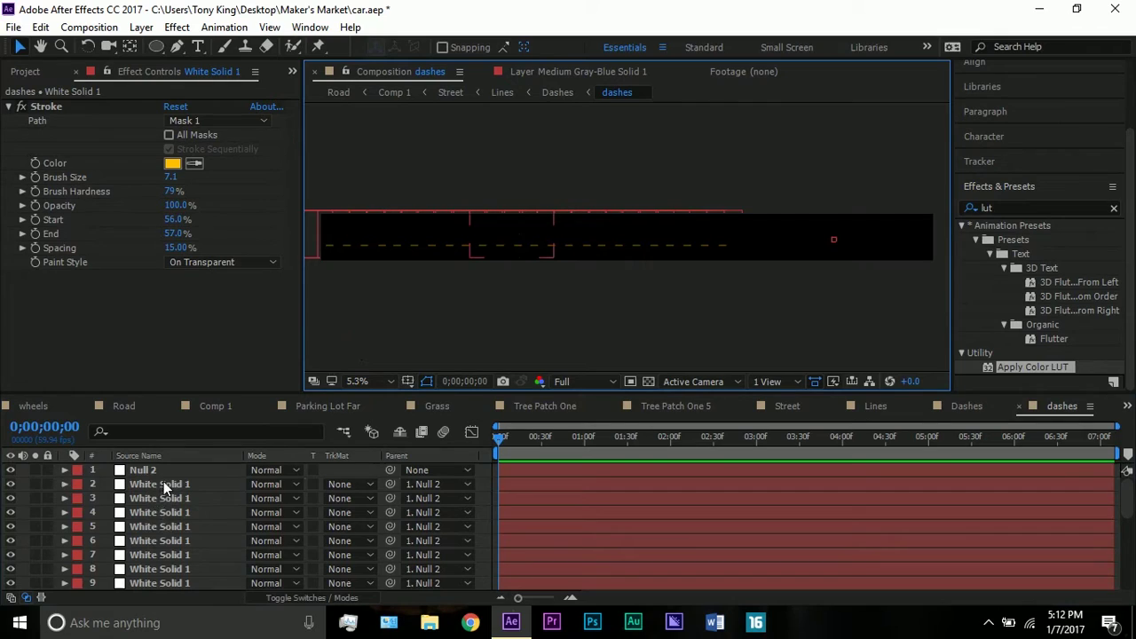
scroll(165, 533, "down", 5)
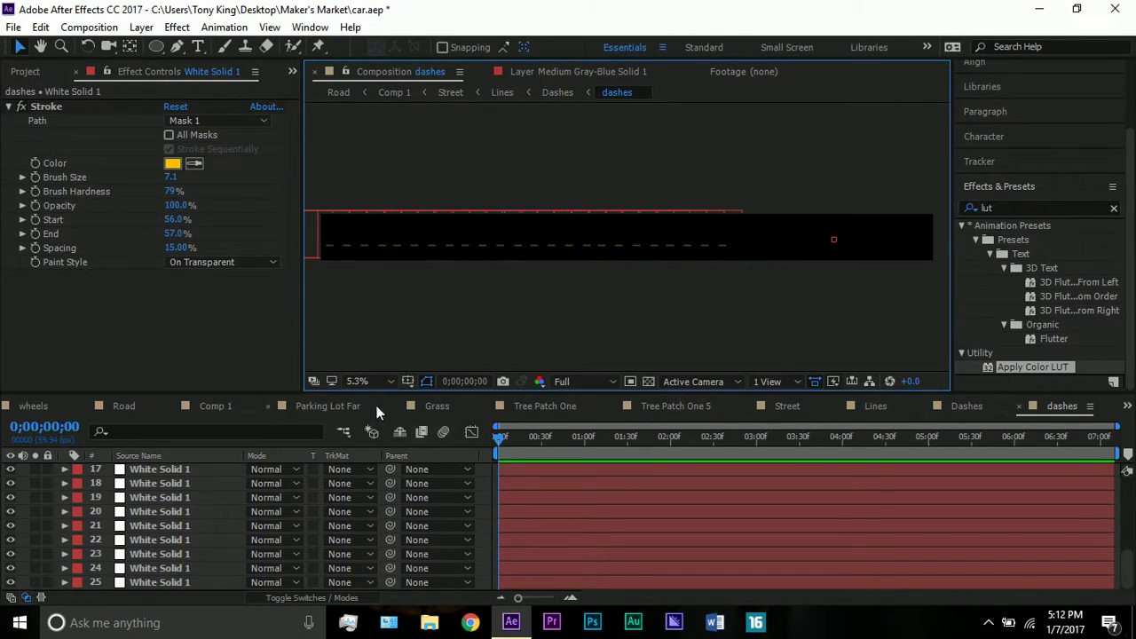
left_click(211, 406)
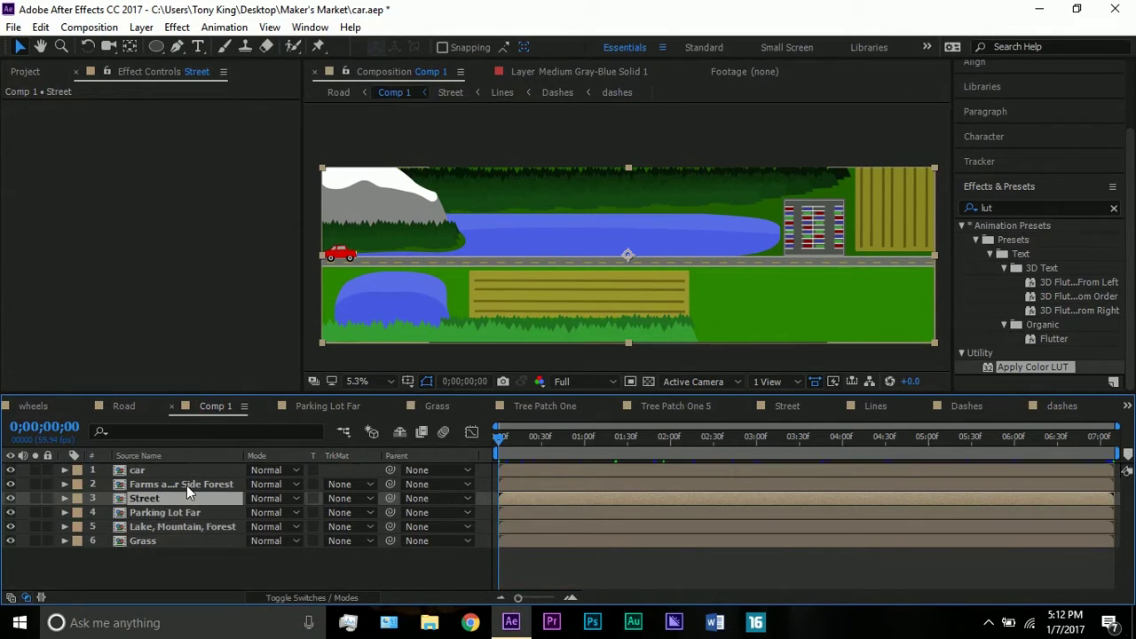
- Zoom the Comp 1 viewer in on the road and pan with the Hand tool to the red car and mountain
scroll(396, 296, "up", 2)
scroll(398, 298, "up", 1)
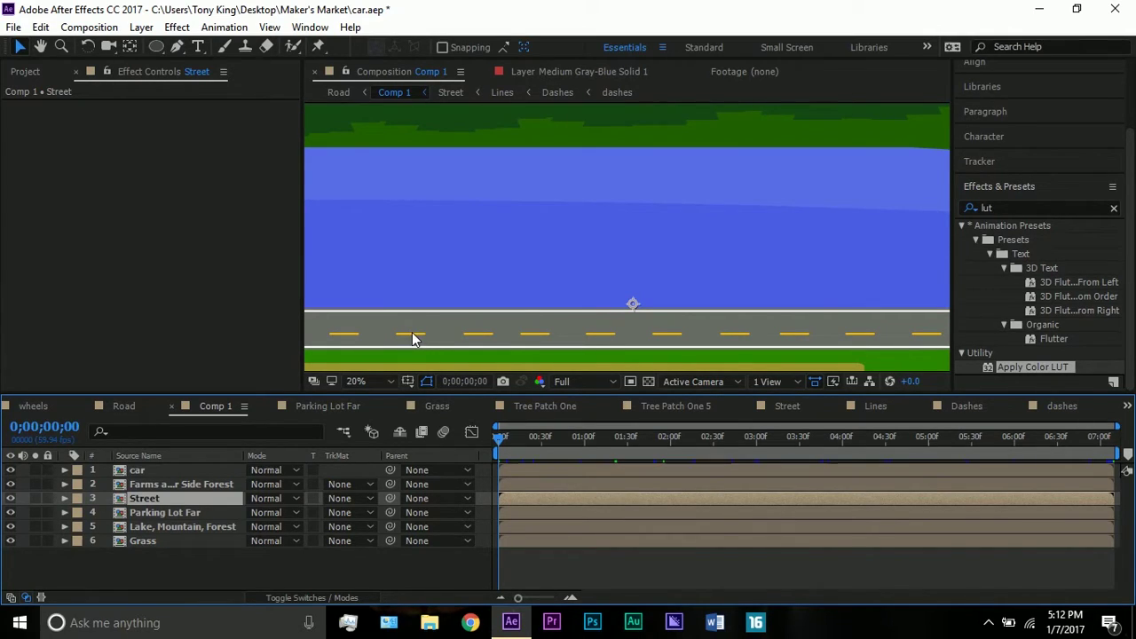
scroll(412, 332, "down", 1)
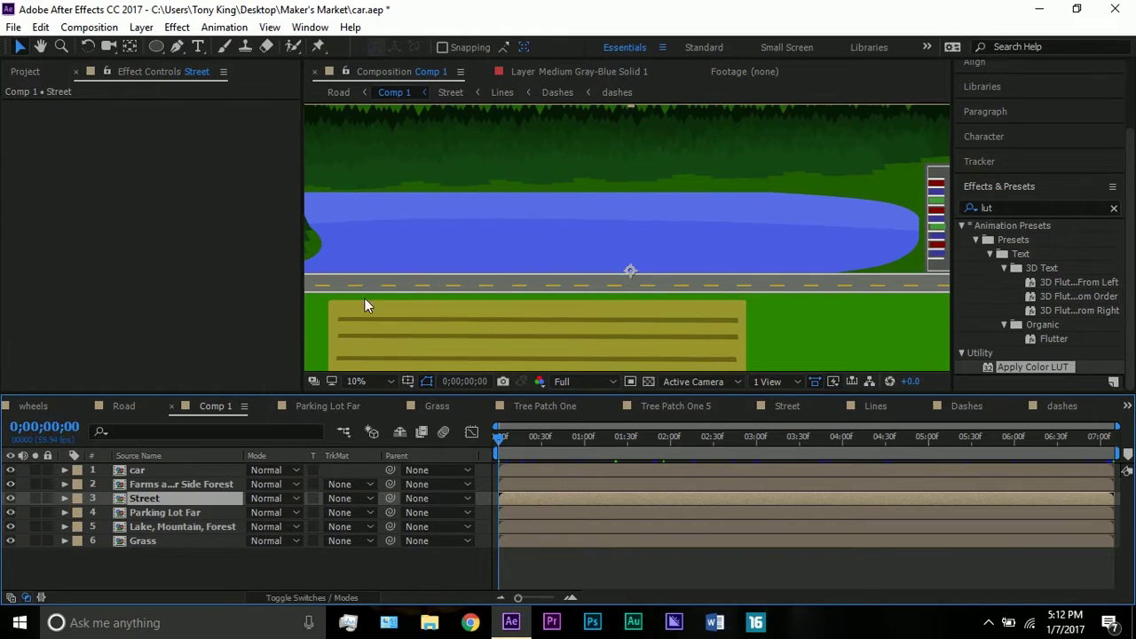
left_click(40, 46)
left_click_drag(509, 256, 561, 249)
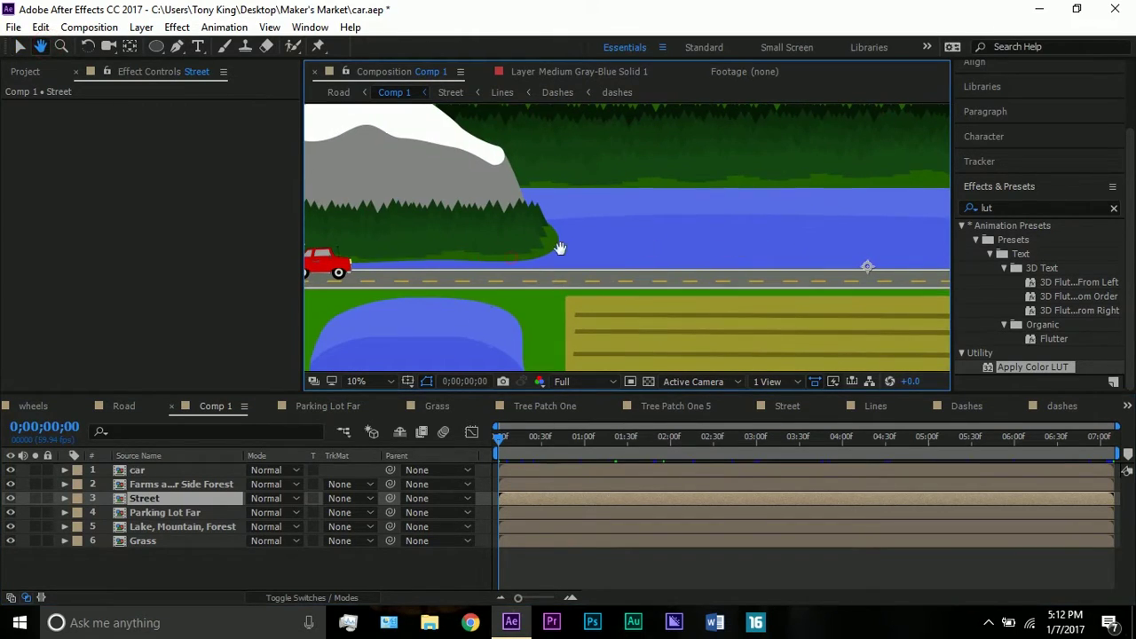
left_click_drag(368, 249, 678, 223)
scroll(420, 241, "up", 1)
- Zoom the viewer back out to 4.2% and pan across the lake and field
scroll(613, 258, "up", 2)
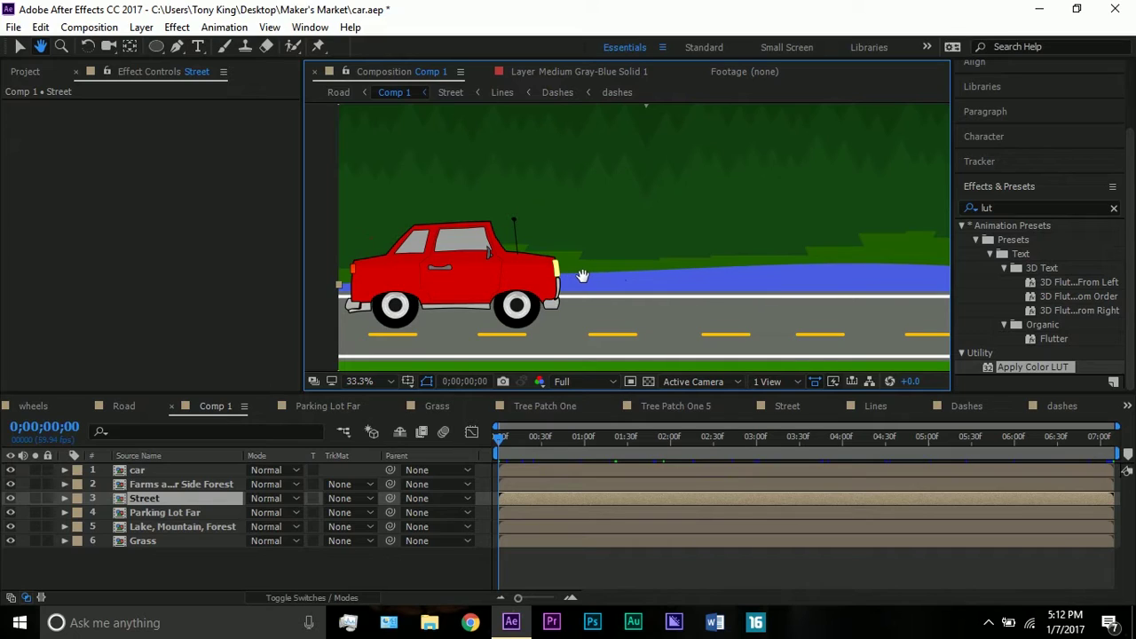
scroll(586, 277, "down", 2)
left_click_drag(743, 269, 549, 226)
scroll(549, 226, "down", 4)
left_click(19, 46)
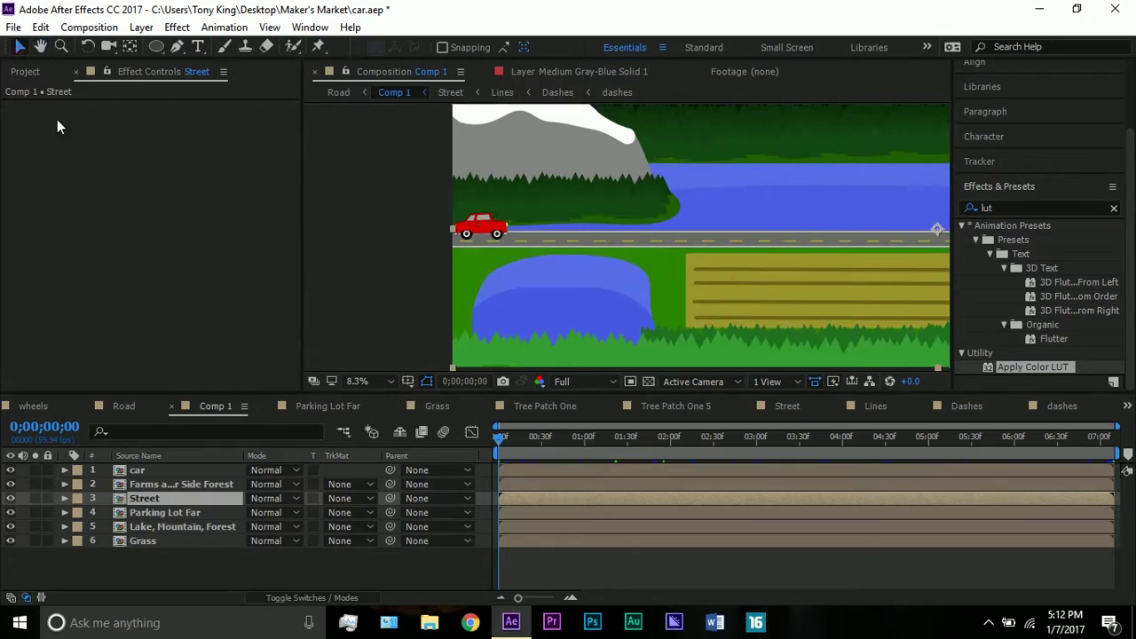
- Centre the whole landscape with the Hand tool, then select the Farms and Lake 1 and Near Side Forest layer
left_click(40, 46)
left_click_drag(643, 242, 480, 249)
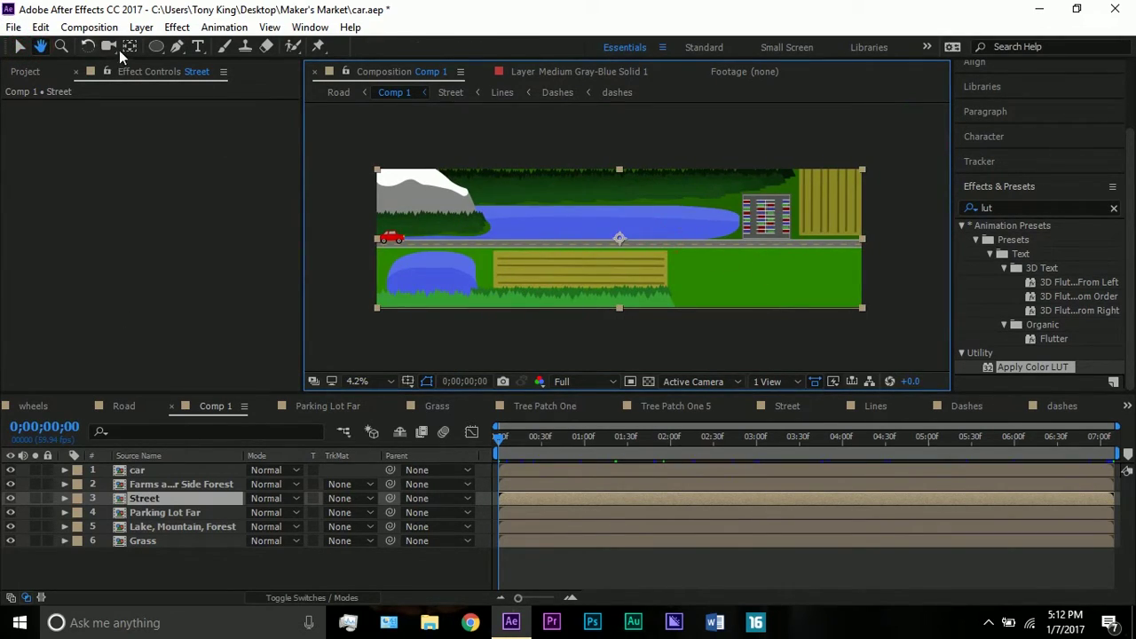
left_click(22, 46)
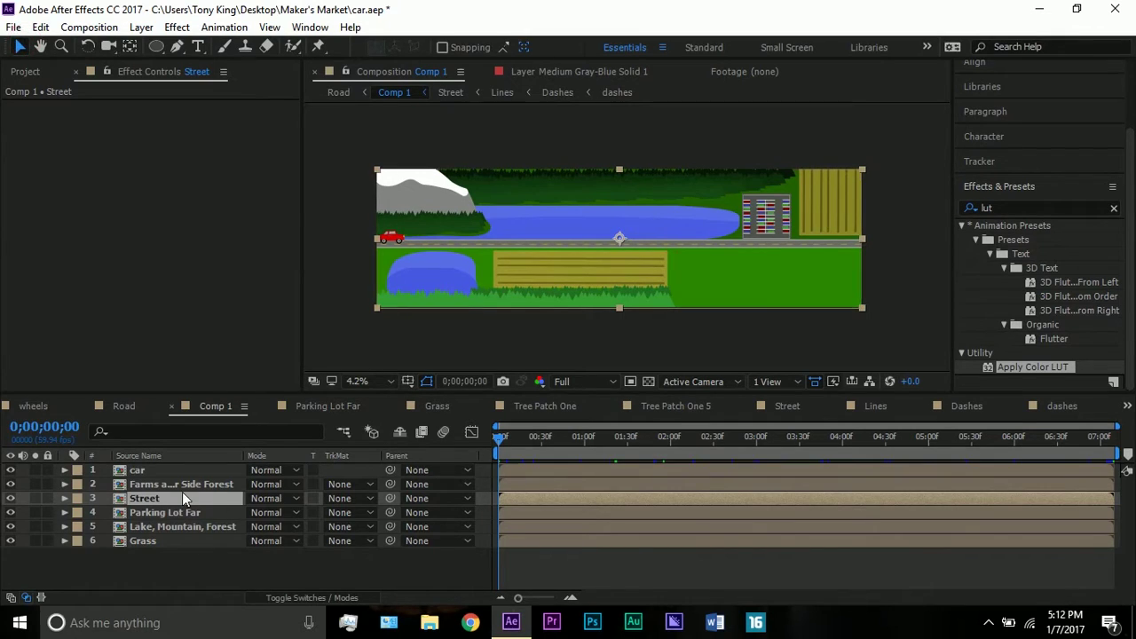
left_click(190, 485)
- Peek inside the Farms and Lake 1 and Near Side Forest precomp, return to Comp 1, and select the car
double_click(189, 484)
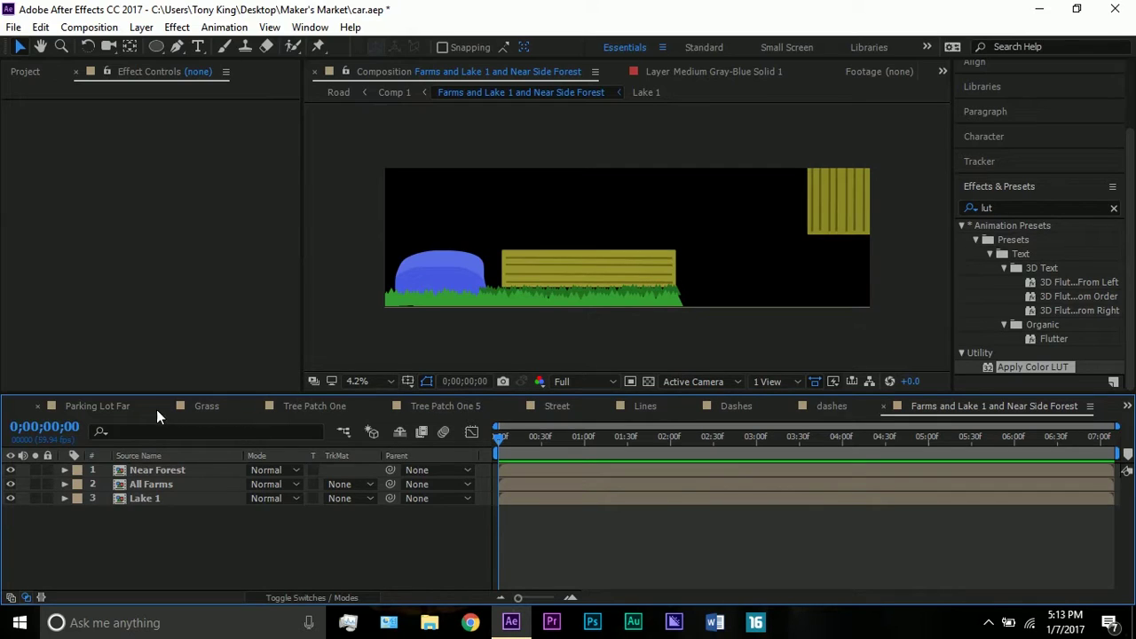
left_click(32, 408)
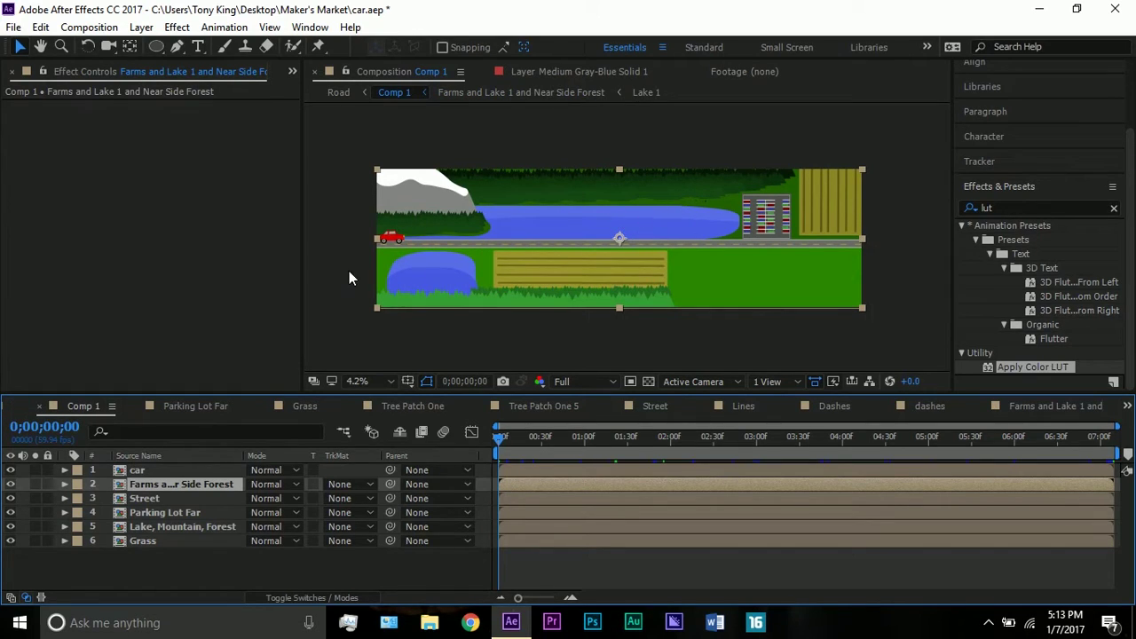
left_click(327, 235)
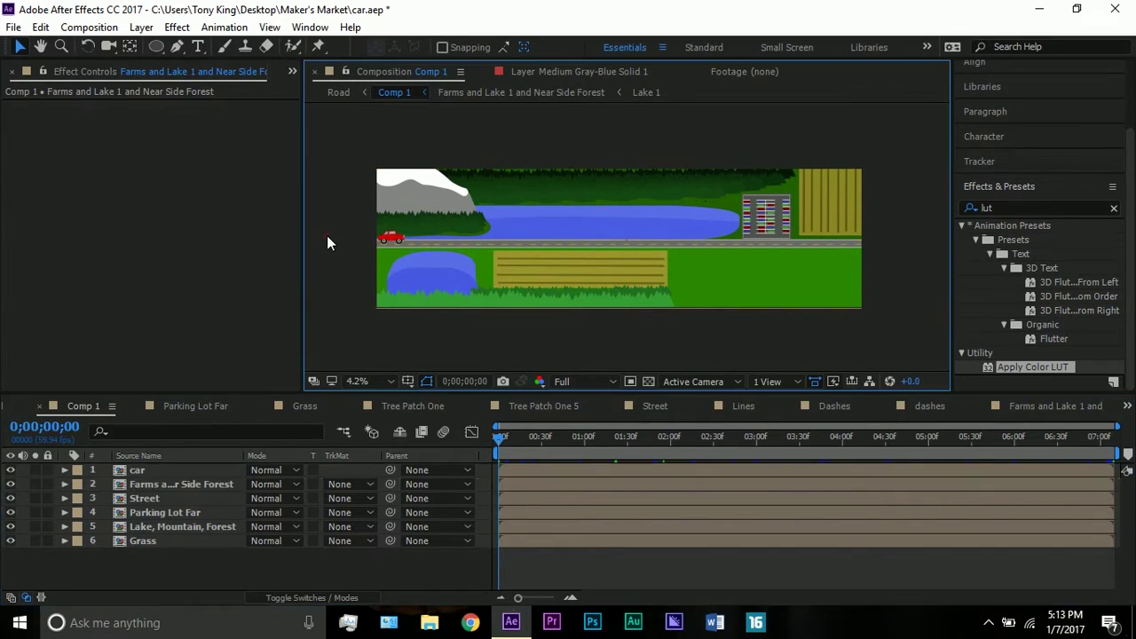
left_click(394, 237)
- Select the car layer in the timeline and reveal its Position property
key("period")
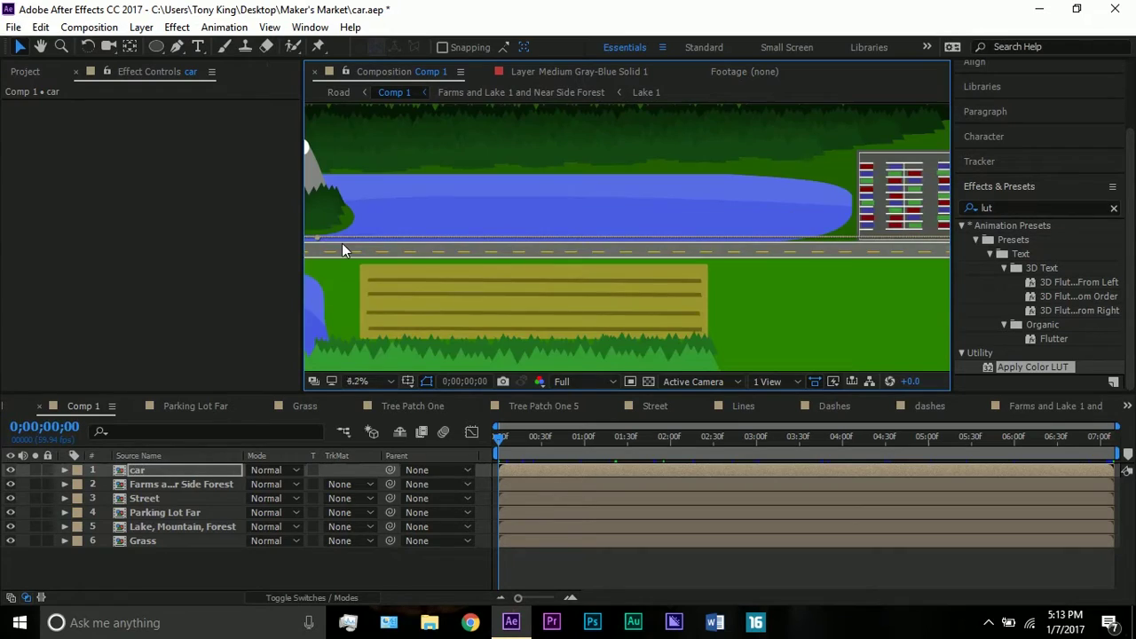
key("comma")
left_click(183, 472)
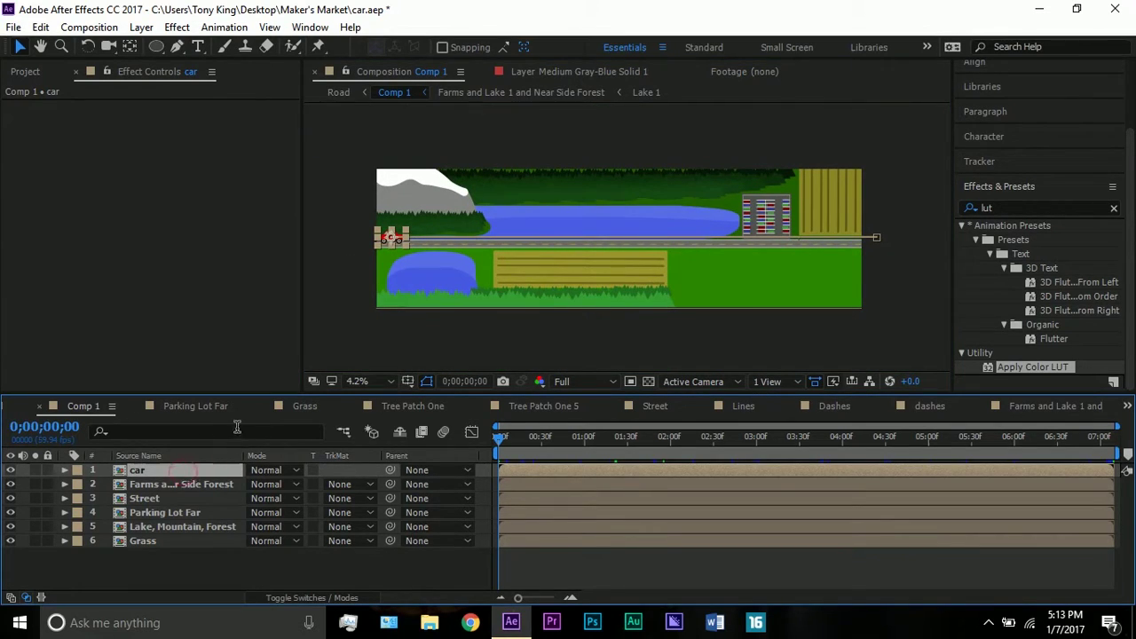
key("p")
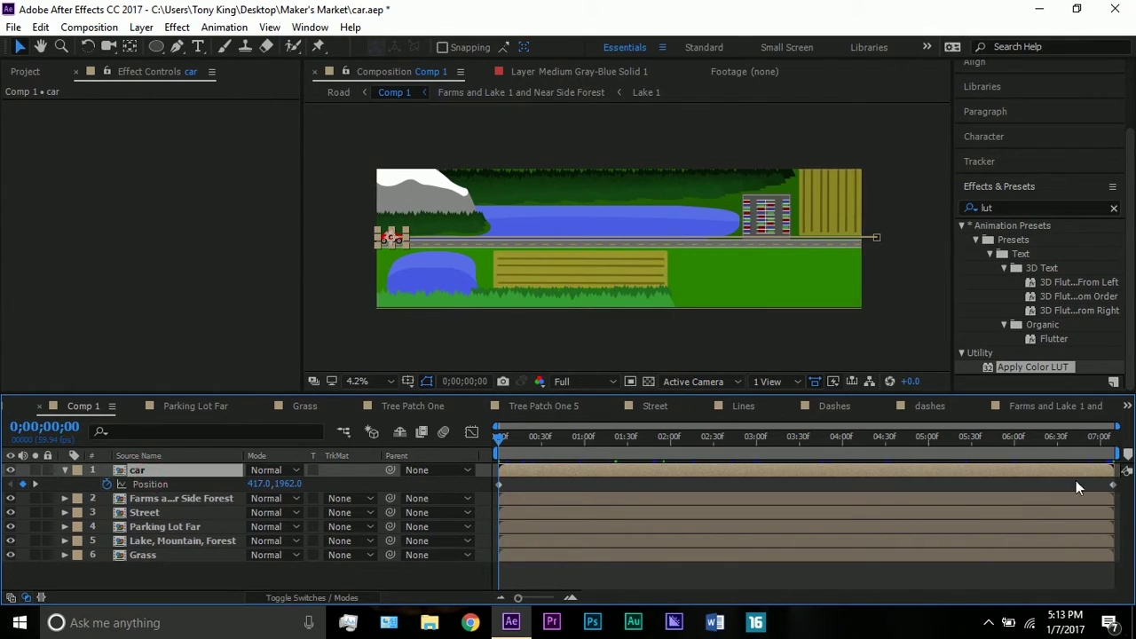
- Check the car's Position at the last frame and at 0;00;03;00, where it reads 6293.2,1962.0
left_click(1097, 446)
left_click_drag(1097, 446, 1130, 441)
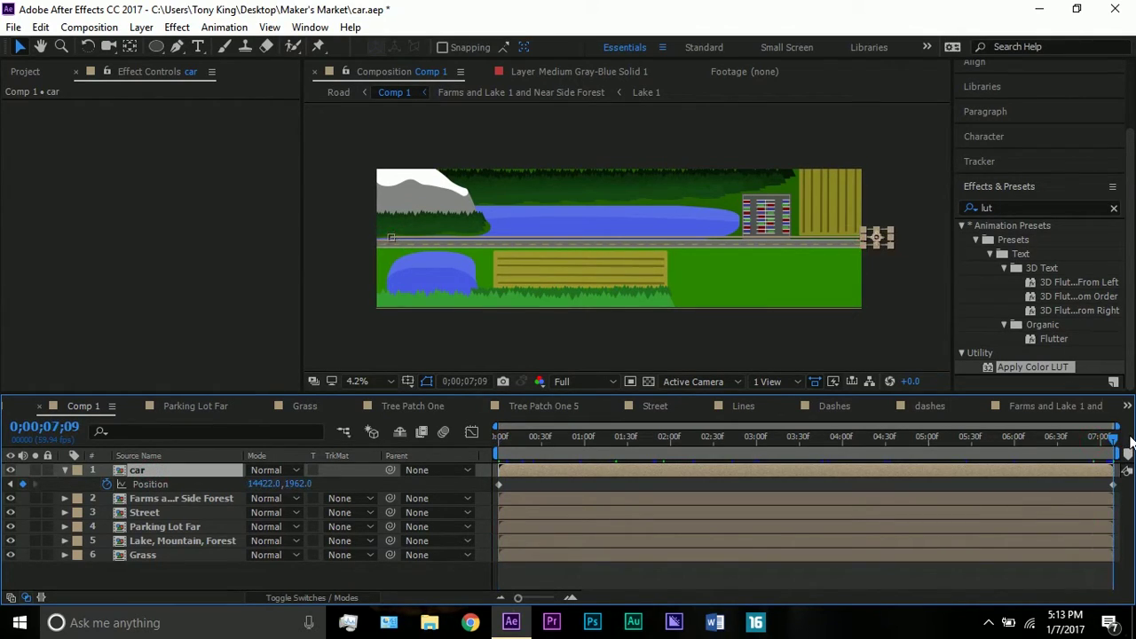
left_click(702, 347)
left_click(754, 443)
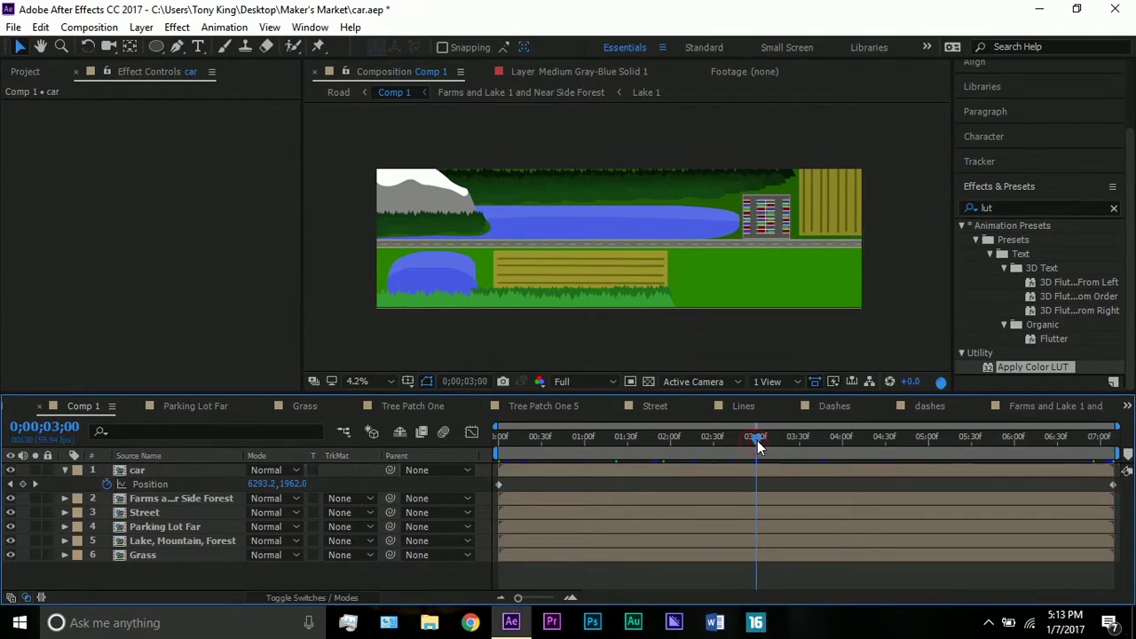
left_click(809, 352)
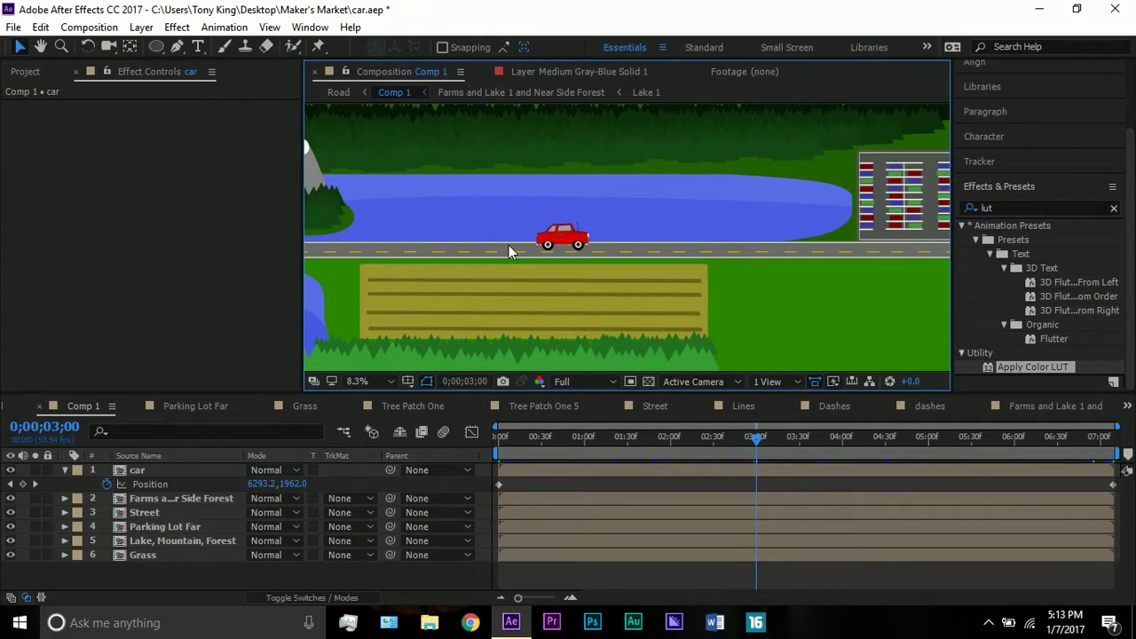
left_click(569, 243)
left_click(751, 471)
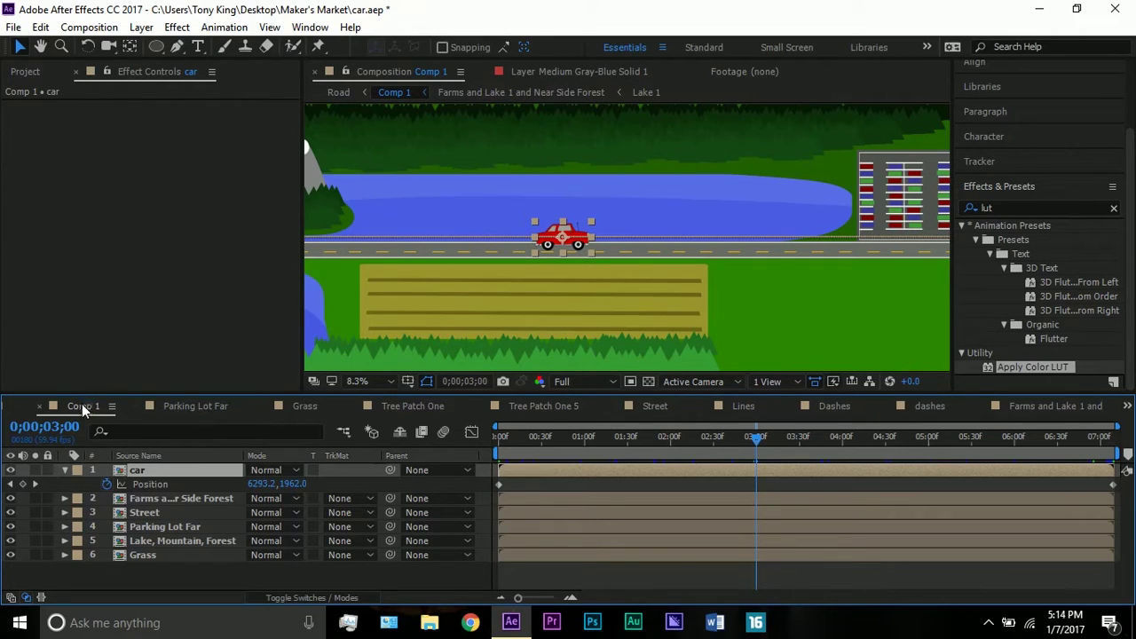
- Switch to the Road composition and scrub back through the camera zoom to Comp 1's starting Scale keyframe
left_click(65, 469)
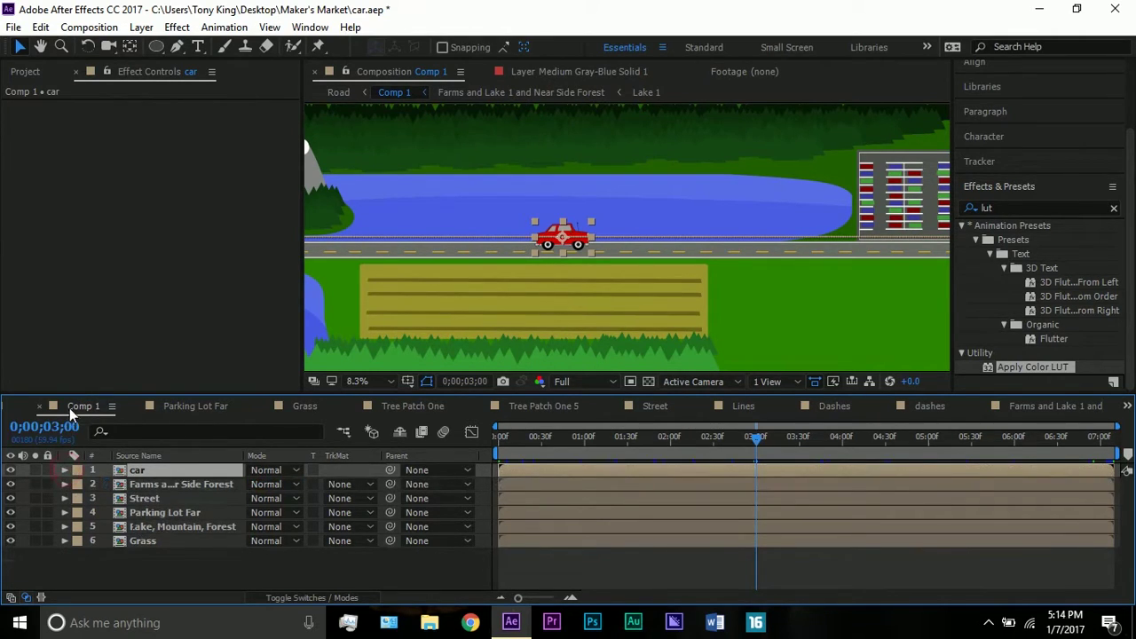
left_click(6, 408)
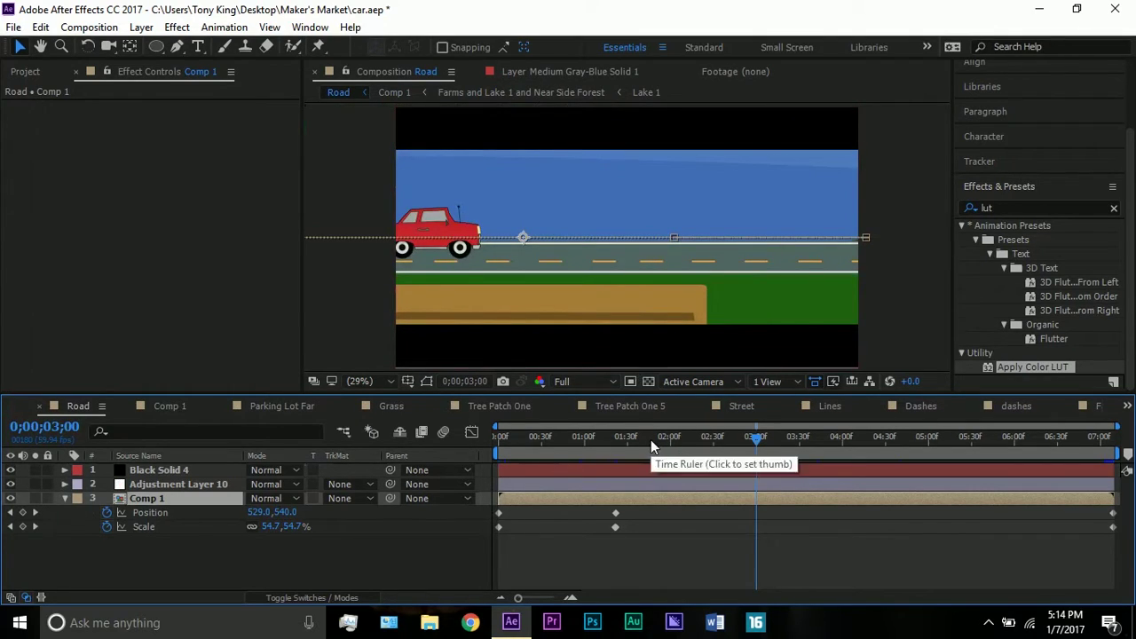
left_click_drag(651, 439, 459, 439)
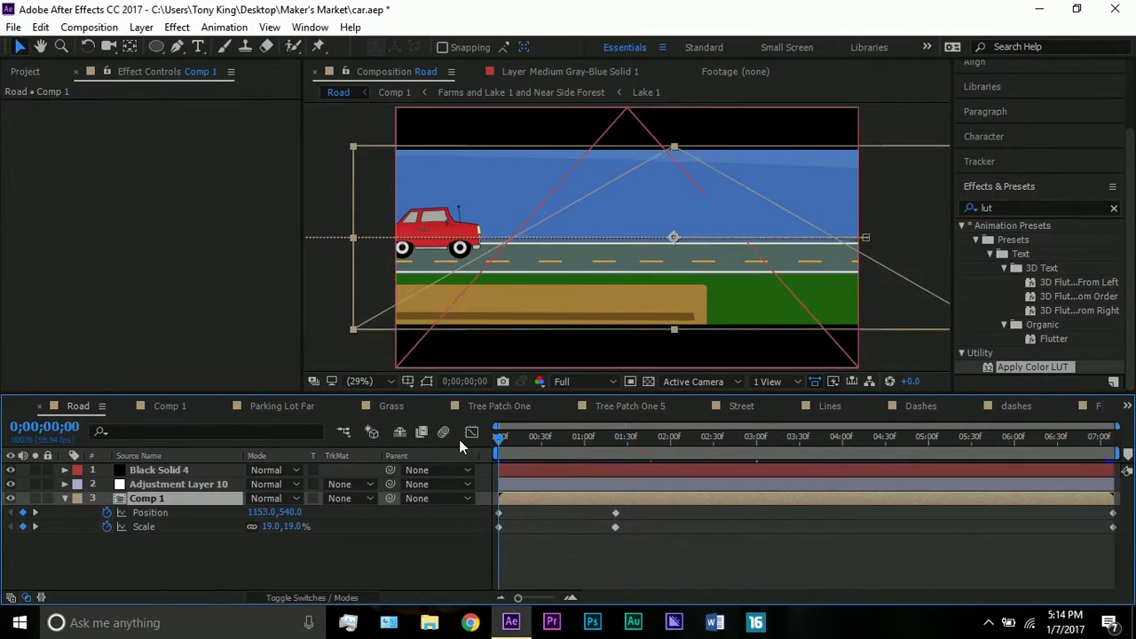
left_click(178, 527)
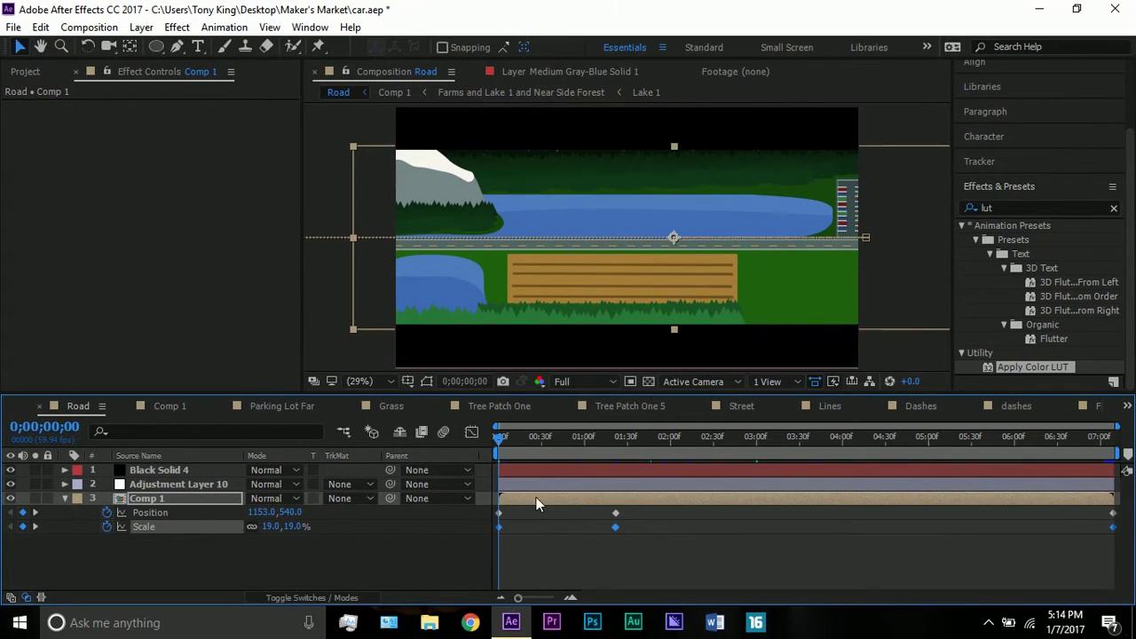
- Check Comp 1's end keyframe at 0;00;07;09 (87% scale), then drag back toward the middle
left_click(552, 527)
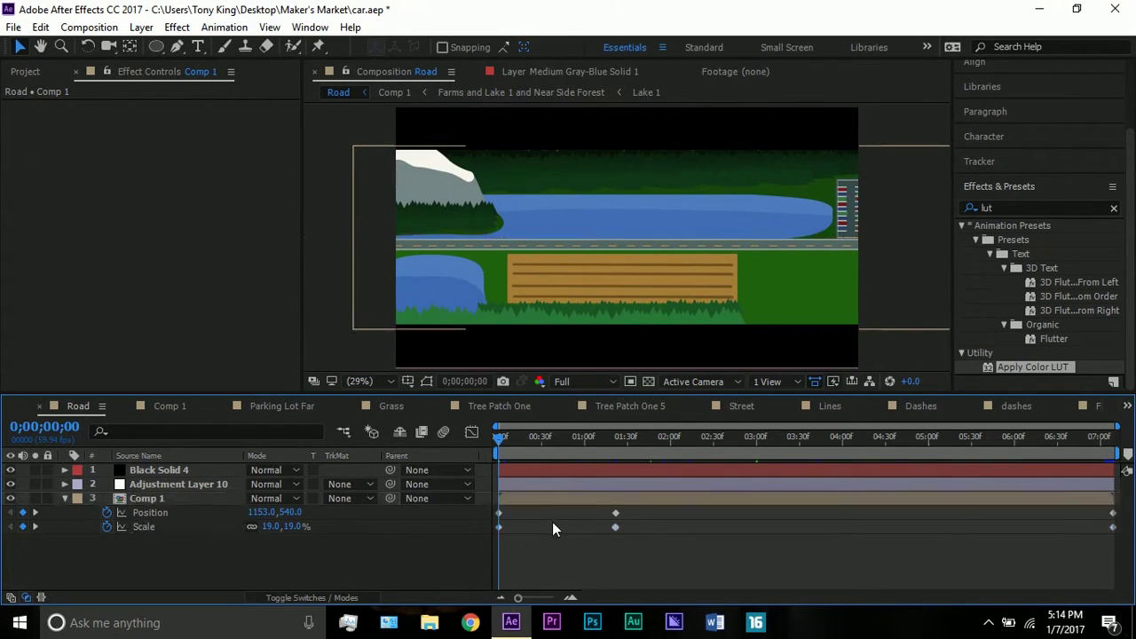
left_click(1118, 440)
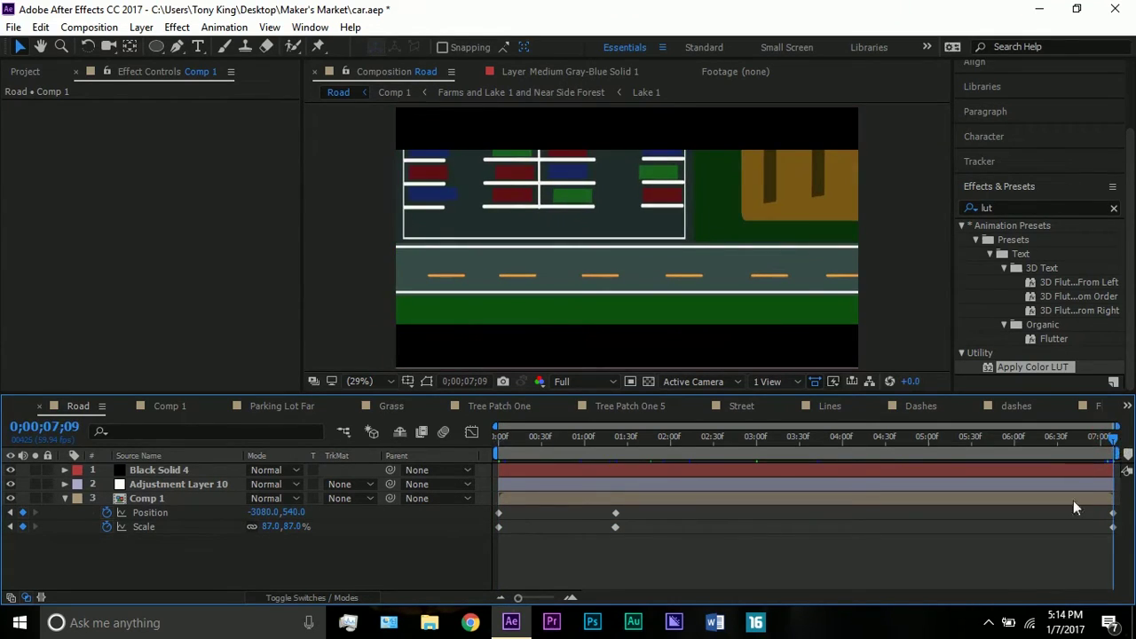
left_click(1114, 530)
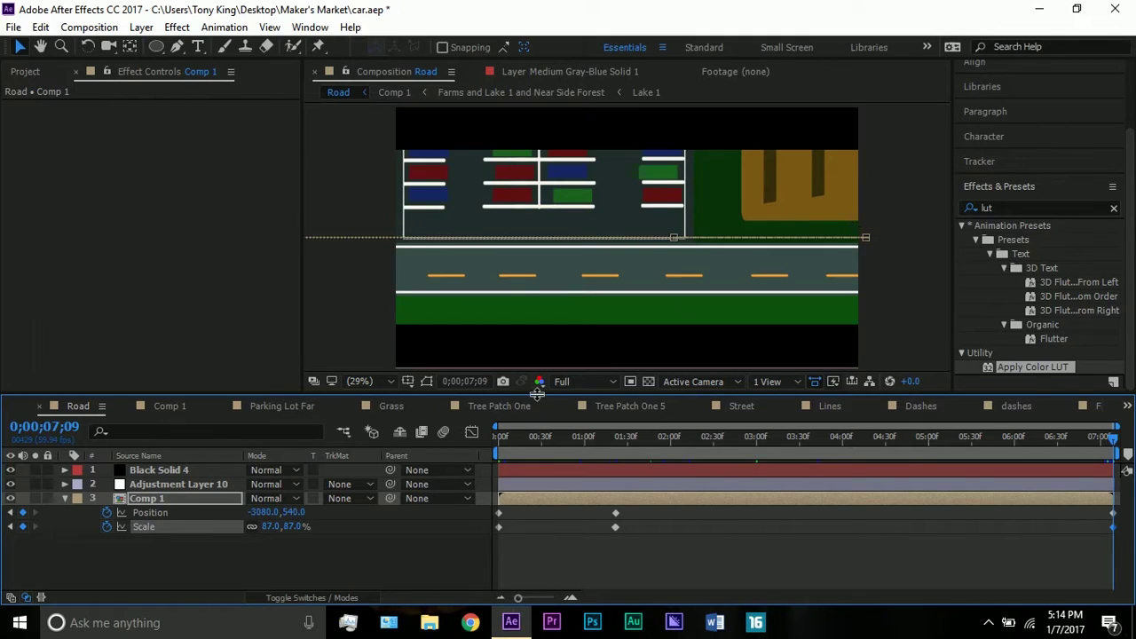
left_click_drag(628, 440, 616, 438)
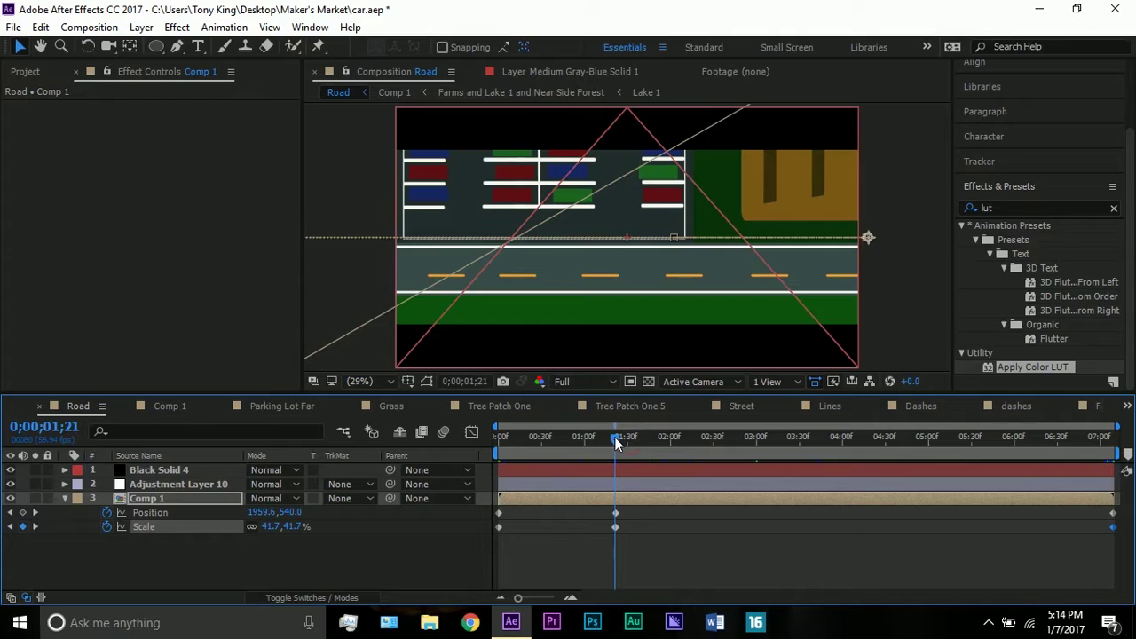
- Jump to the middle keyframe at 0;00;01;22 (Comp 1 at 42% scale) and collapse its Position and Scale rows
left_click(35, 515)
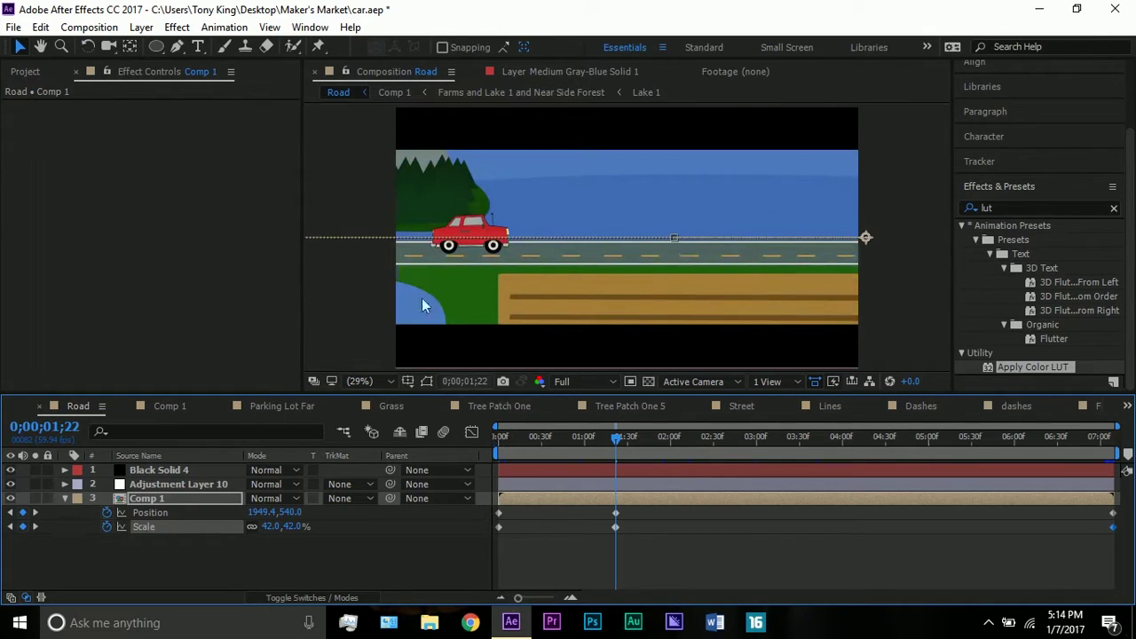
left_click(371, 274)
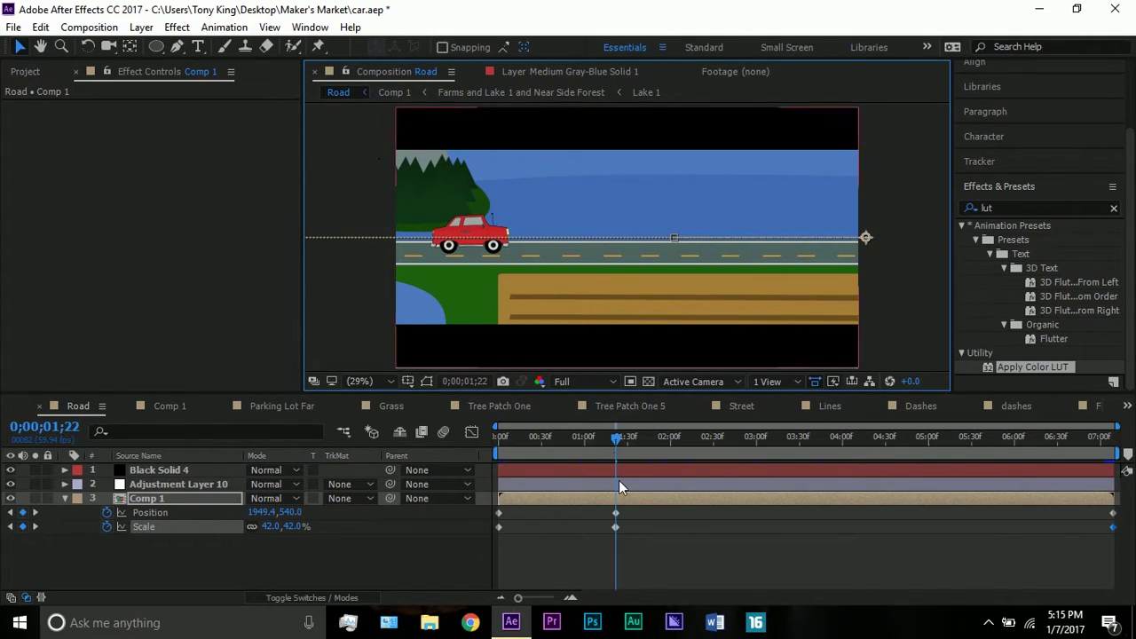
left_click(179, 500)
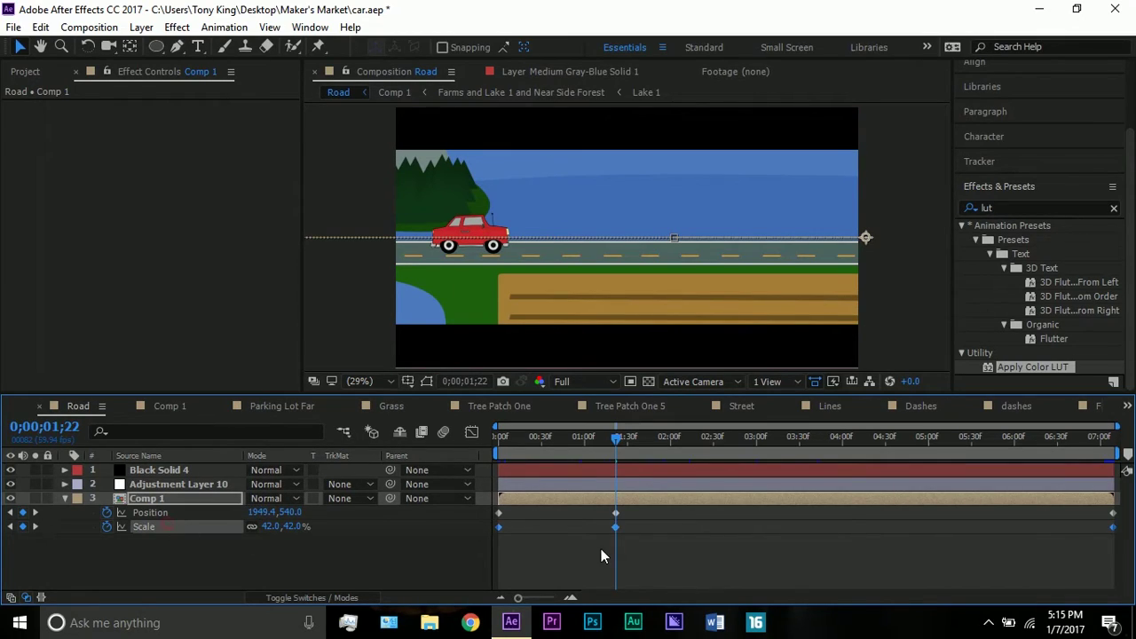
left_click(643, 555)
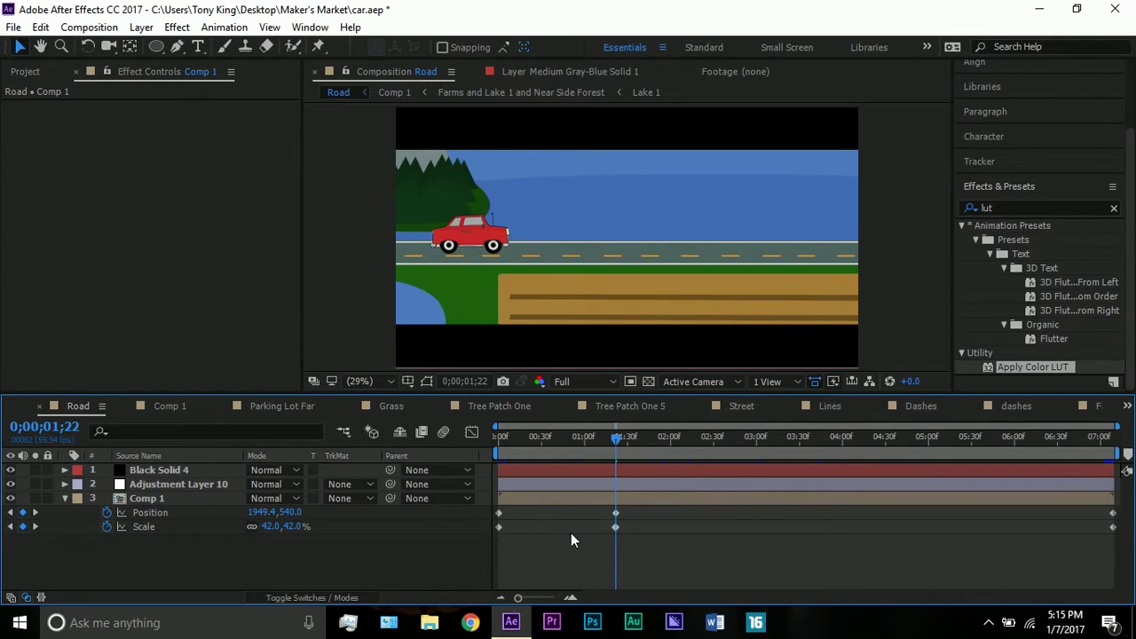
left_click(64, 498)
- Show Adjustment Layer 10's effects and collapse Auto Contrast, Auto Levels and Apply Color LUT in Effect Controls
left_click(151, 489)
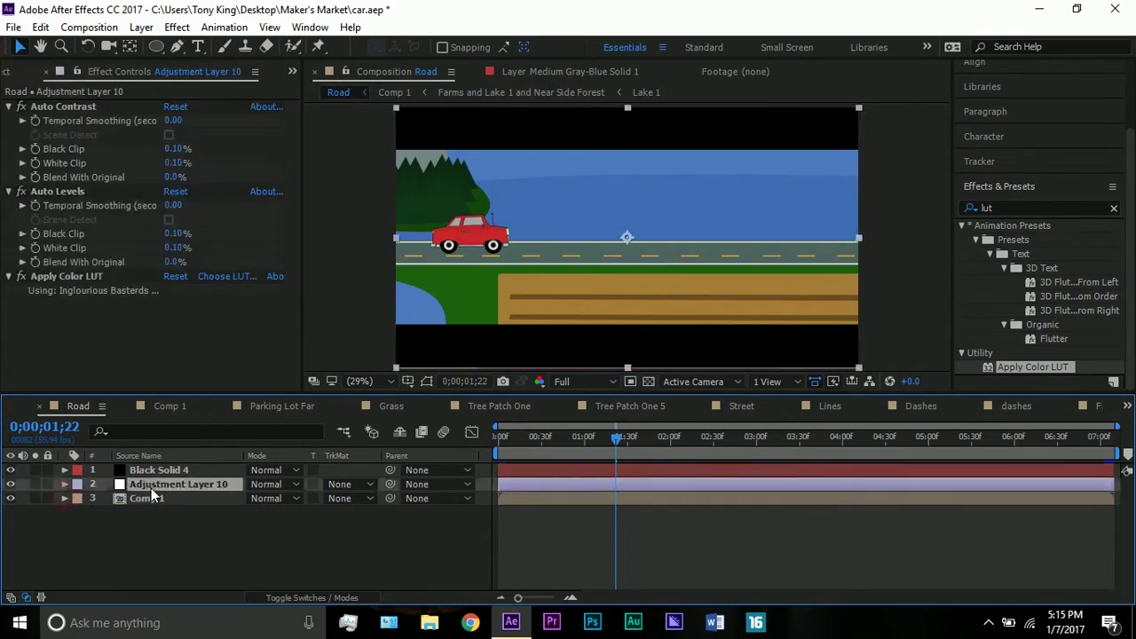
left_click(33, 111)
left_click(8, 106)
left_click(9, 121)
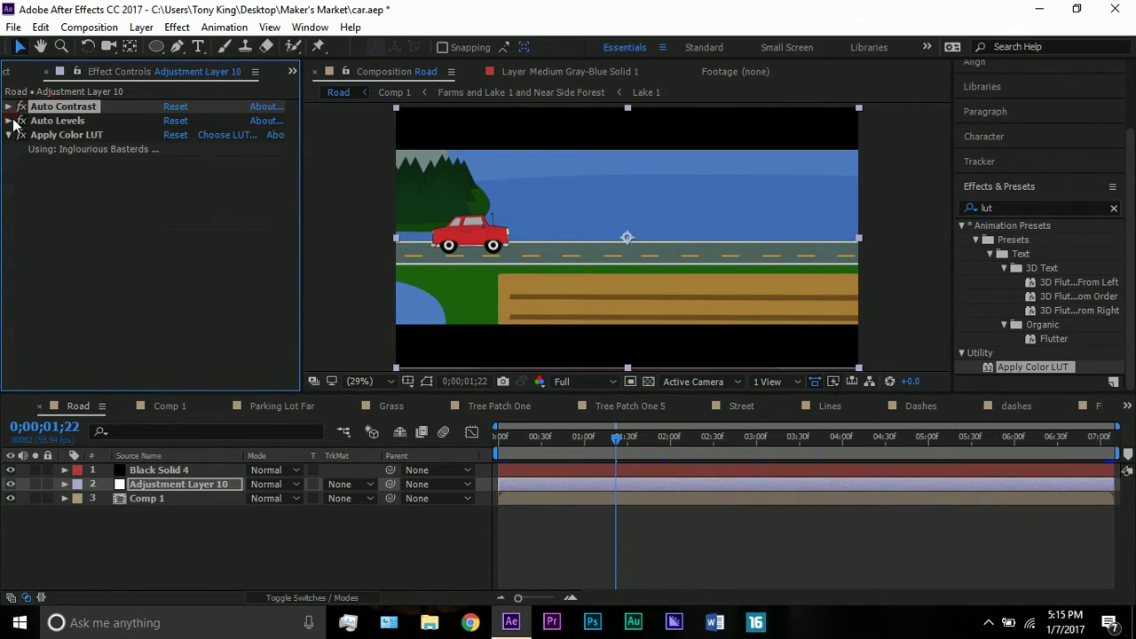
left_click(14, 135)
left_click(14, 142)
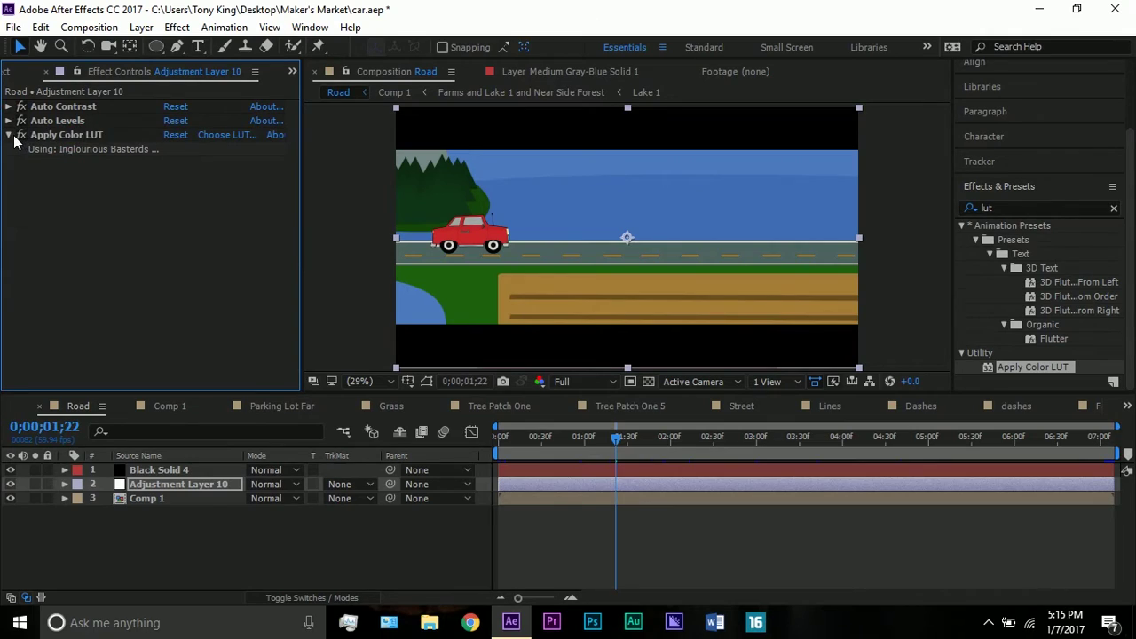
left_click(9, 135)
left_click(101, 133)
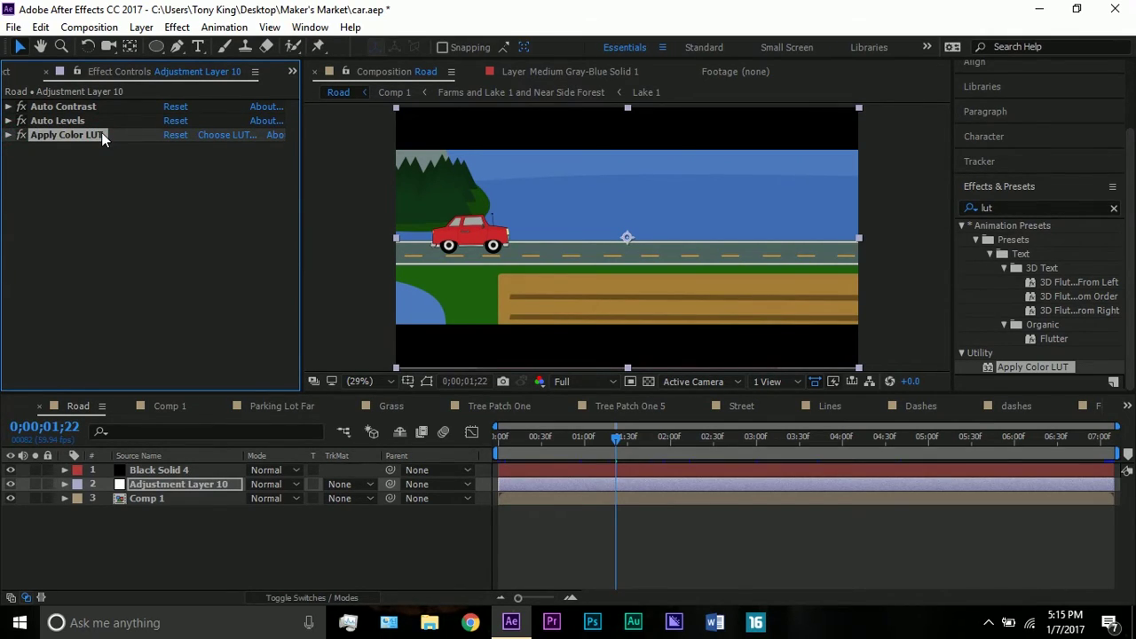
- Turn the adjustment layer's colour grade off and back on to compare, then select Comp 1
left_click(10, 484)
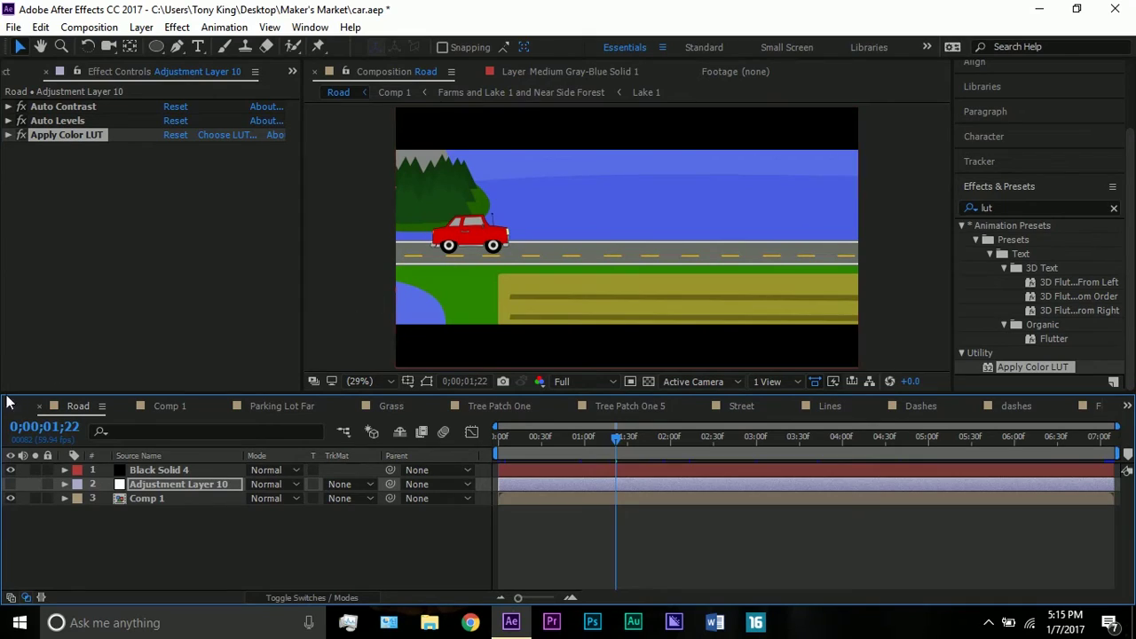
left_click(10, 484)
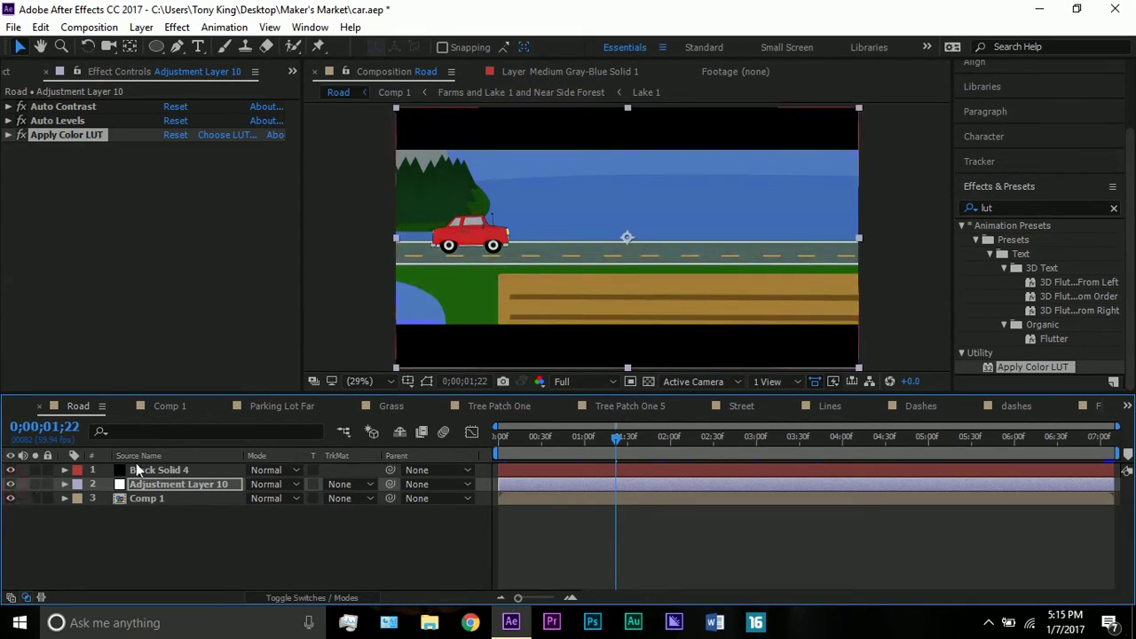
left_click(341, 350)
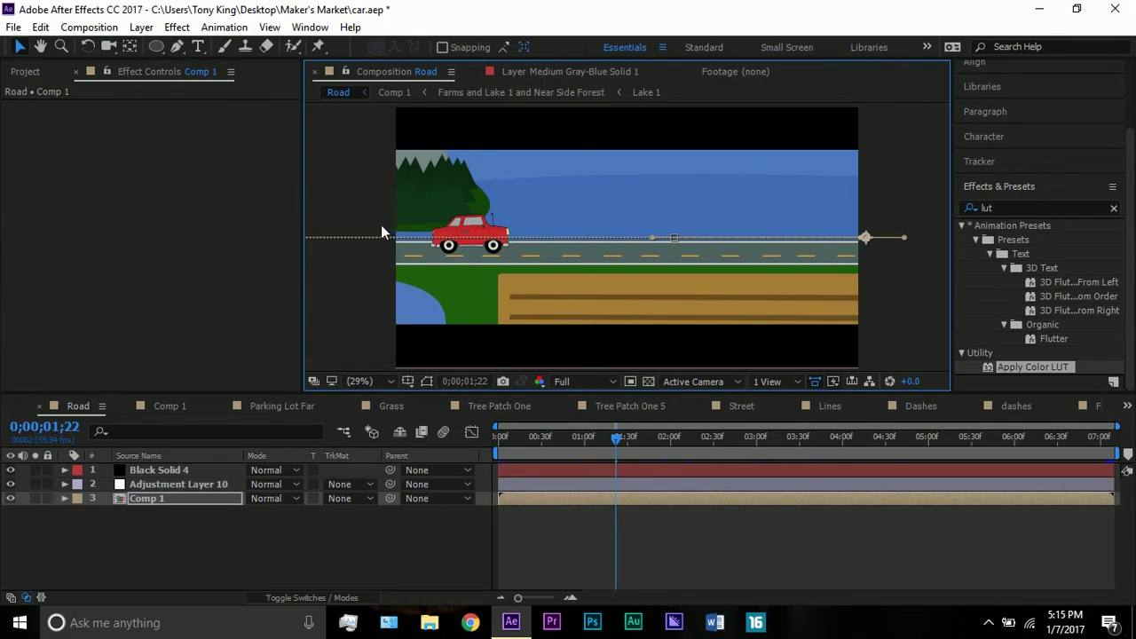
scroll(323, 173, "down", 2)
left_click(326, 177)
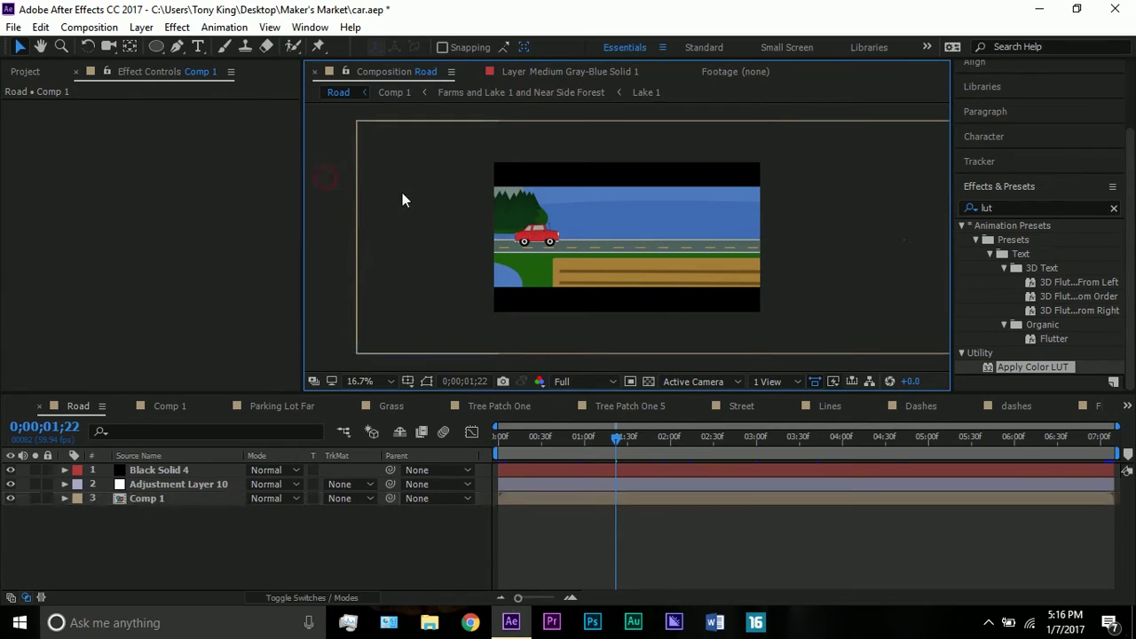